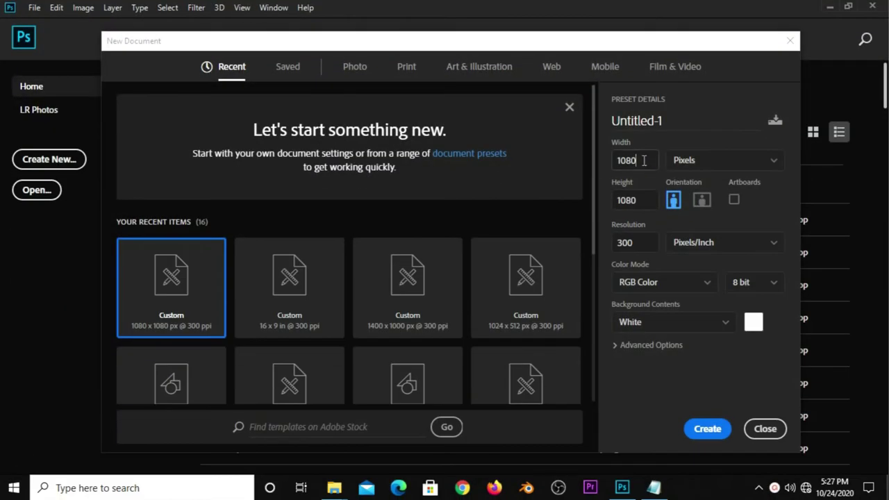
Step: Create a new 1080 × 1080 px document at 300 ppi
{"action": "double_click", "coordinate": [643, 161]}
{"action": "double_click", "coordinate": [643, 200]}
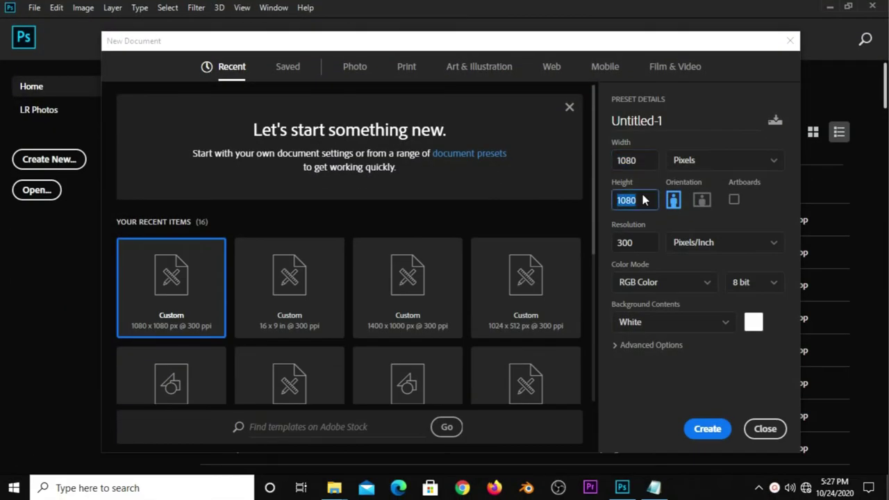
{"action": "double_click", "coordinate": [639, 241]}
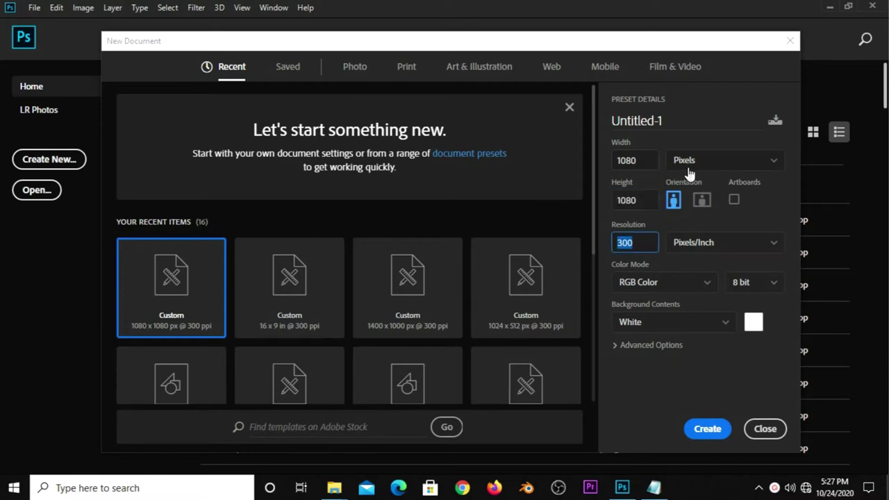
{"action": "left_click", "coordinate": [701, 427]}
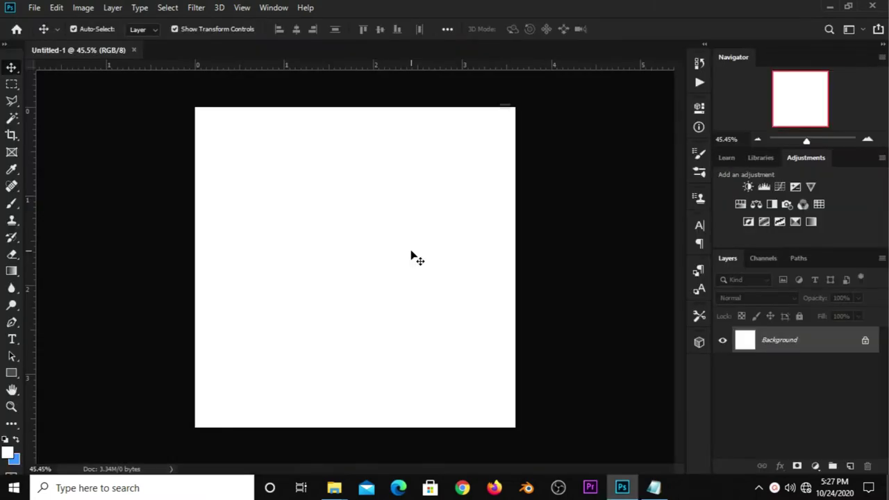
Step: Add a Solid Color fill layer in #9ab221 with an empty Layer 1 above it
{"action": "left_click", "coordinate": [831, 466]}
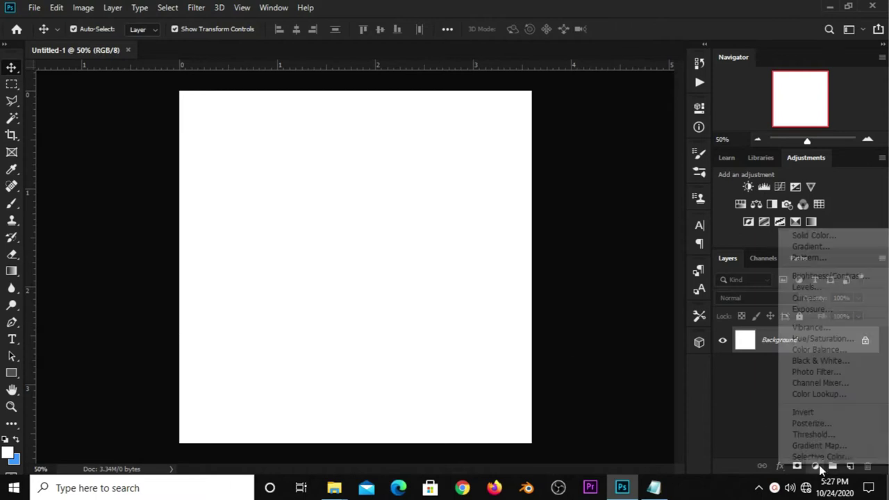
{"action": "left_click", "coordinate": [811, 234]}
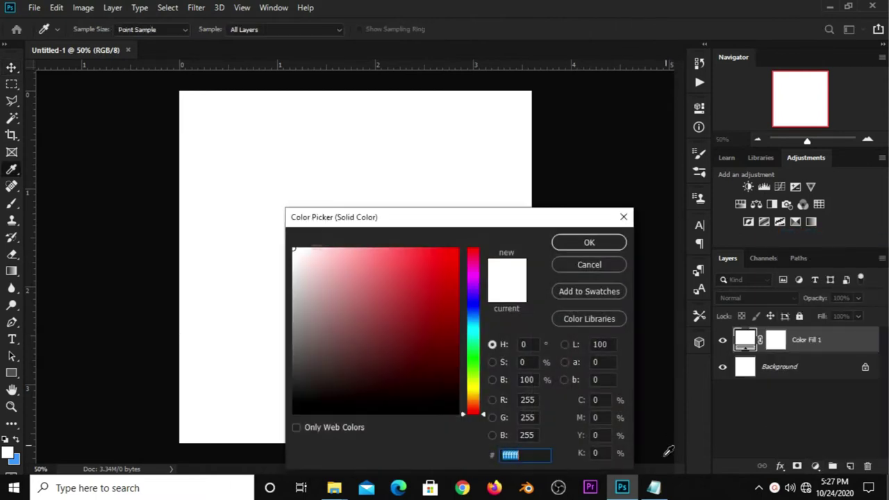
{"action": "left_click", "coordinate": [653, 487]}
{"action": "left_click_drag", "start_coordinate": [573, 150], "coordinate": [522, 144]}
{"action": "right_click", "coordinate": [568, 146]}
{"action": "left_click", "coordinate": [587, 188]}
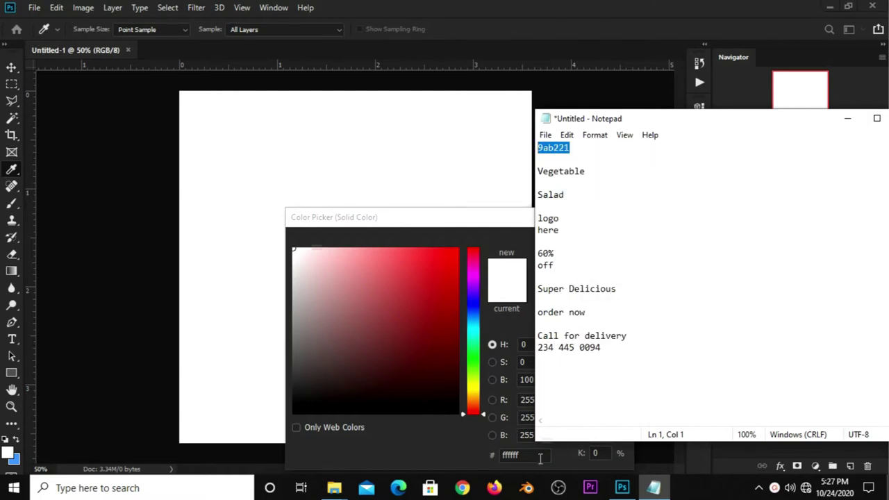
{"action": "left_click", "coordinate": [540, 458]}
{"action": "right_click", "coordinate": [539, 454]}
{"action": "left_click", "coordinate": [548, 333]}
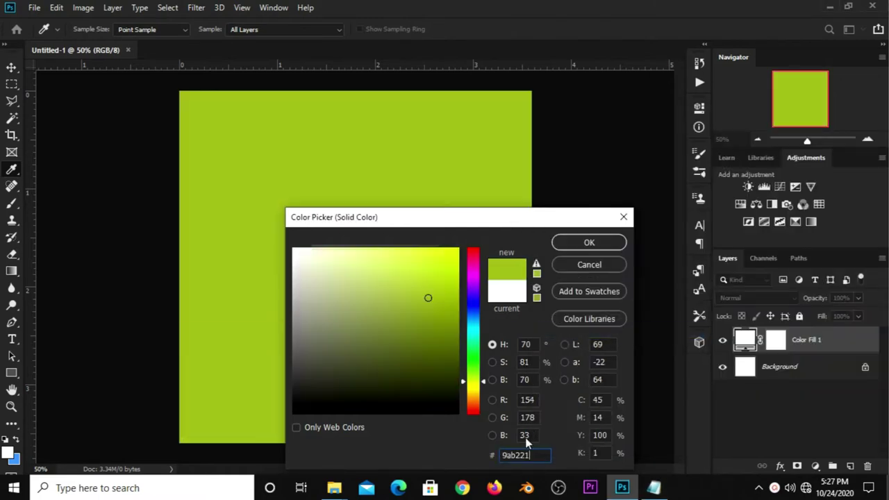
{"action": "left_click", "coordinate": [563, 243]}
{"action": "left_click", "coordinate": [850, 465]}
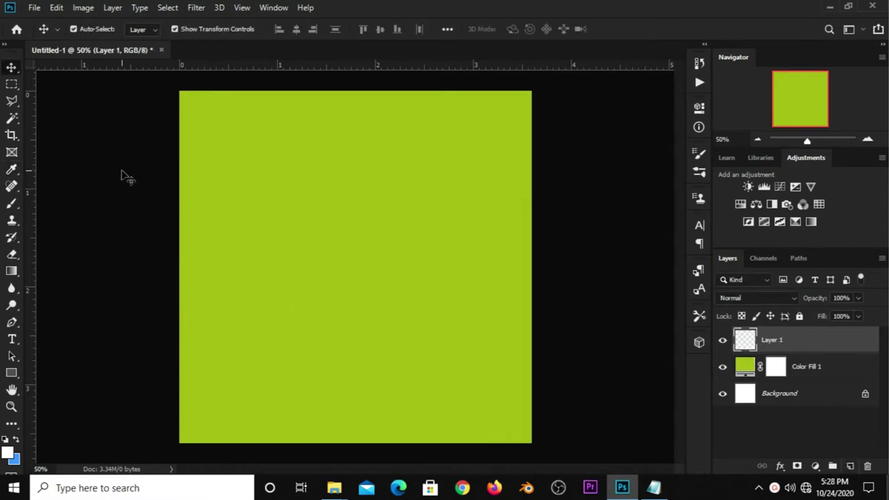
Step: Paint a single soft white brush spot at the canvas centre on Layer 1
{"action": "right_click", "coordinate": [11, 202]}
{"action": "left_click", "coordinate": [44, 202]}
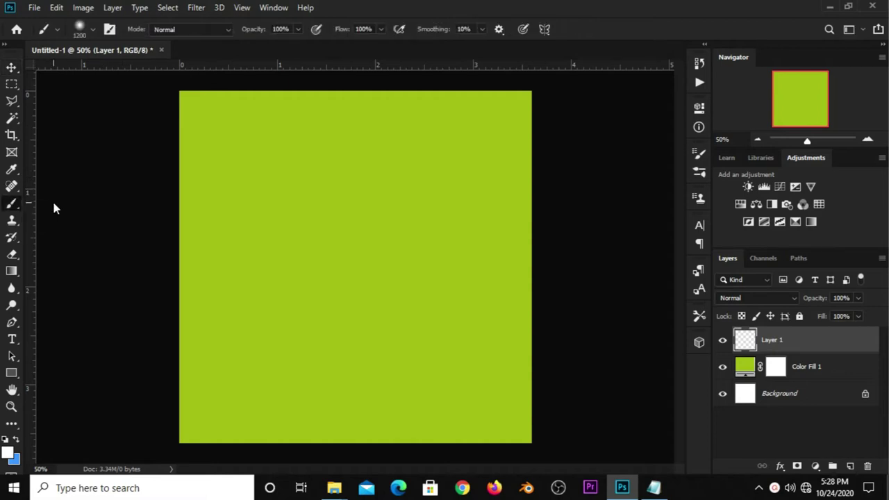
{"action": "left_click", "coordinate": [8, 453]}
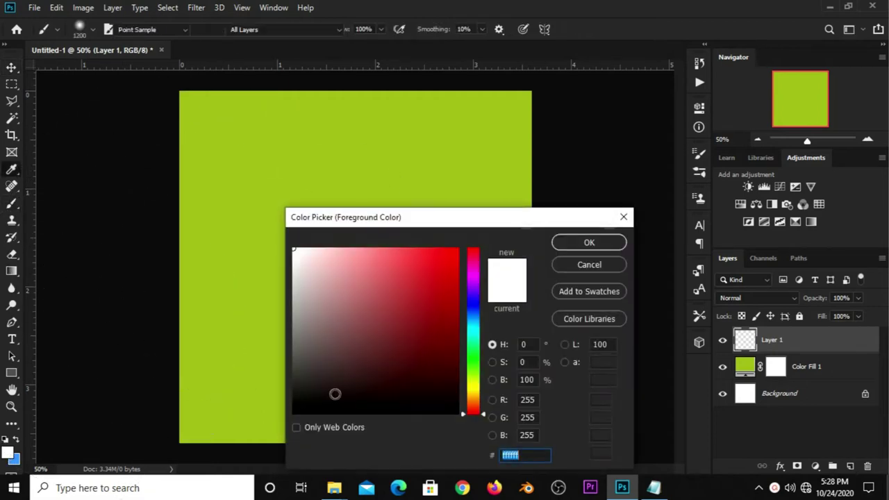
{"action": "left_click", "coordinate": [564, 241]}
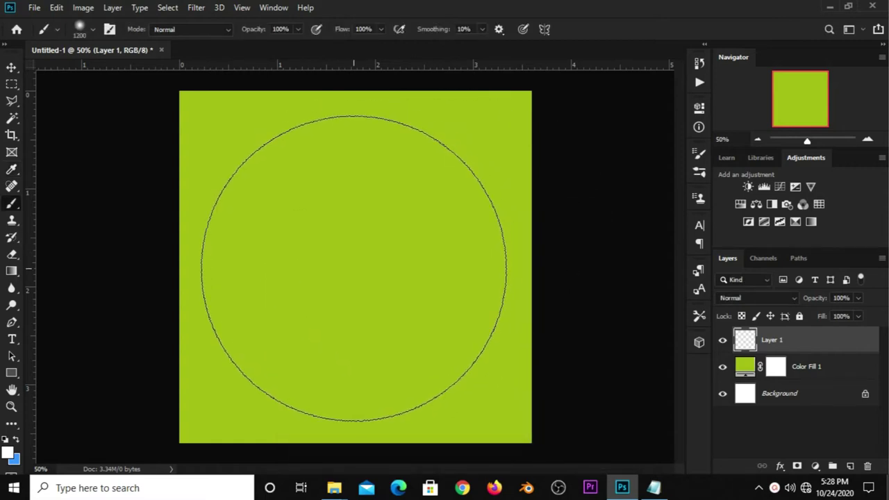
{"action": "left_click", "coordinate": [354, 268]}
Step: Set the glow layer's blend mode to Soft Light and compare its visibility
{"action": "left_click", "coordinate": [11, 68]}
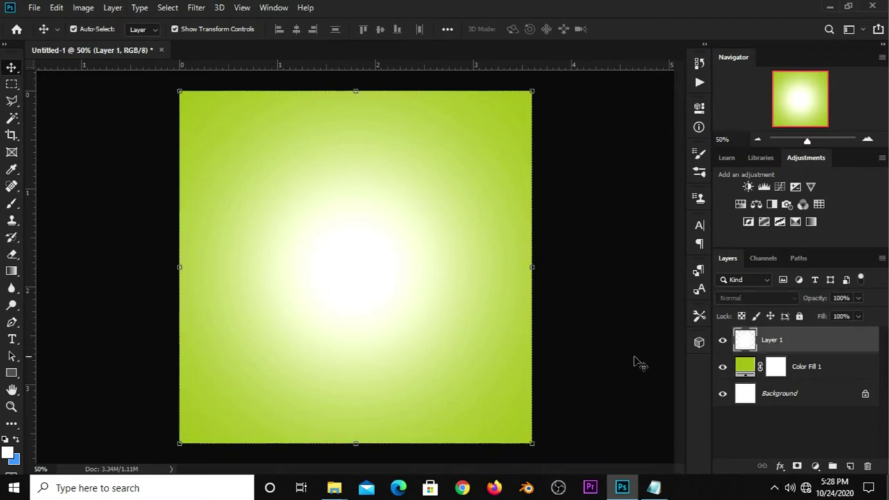
{"action": "left_click", "coordinate": [738, 299]}
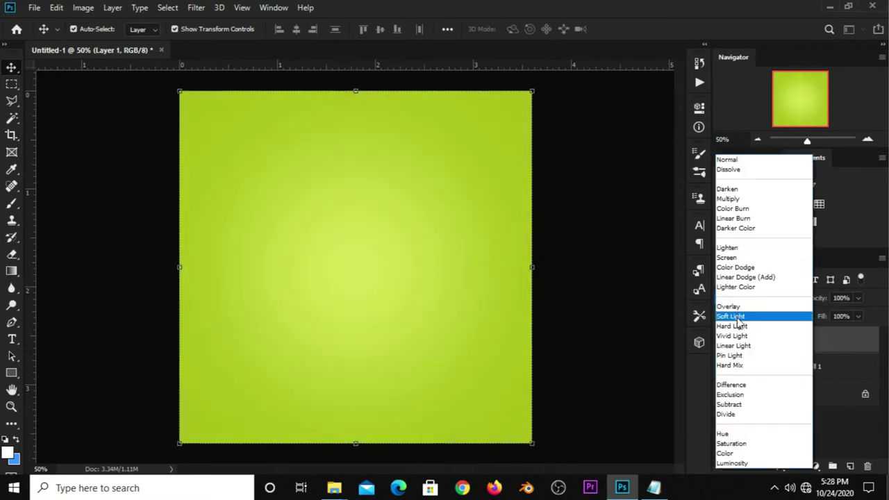
{"action": "left_click", "coordinate": [738, 316]}
{"action": "left_click", "coordinate": [722, 339]}
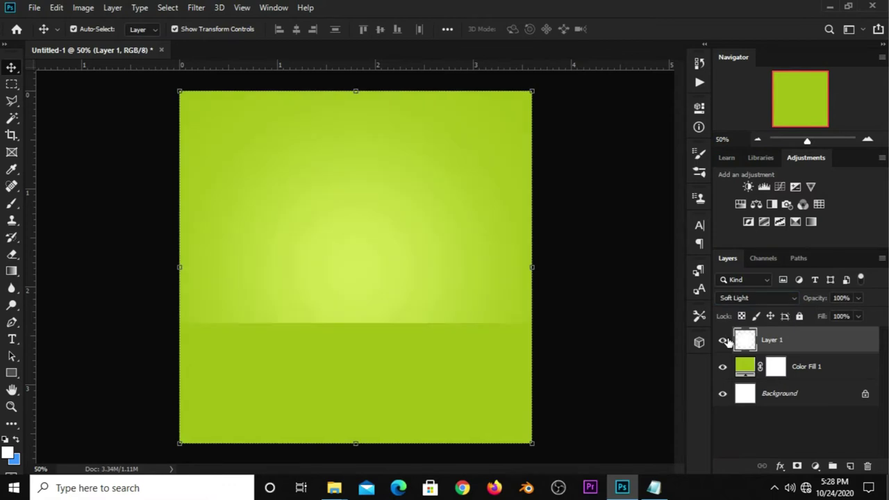
{"action": "left_click", "coordinate": [604, 278]}
Step: Copy the dark OGA3KG0 texture from salad files.psd into the poster
{"action": "left_click", "coordinate": [34, 7]}
{"action": "mouse_move", "coordinate": [59, 85]}
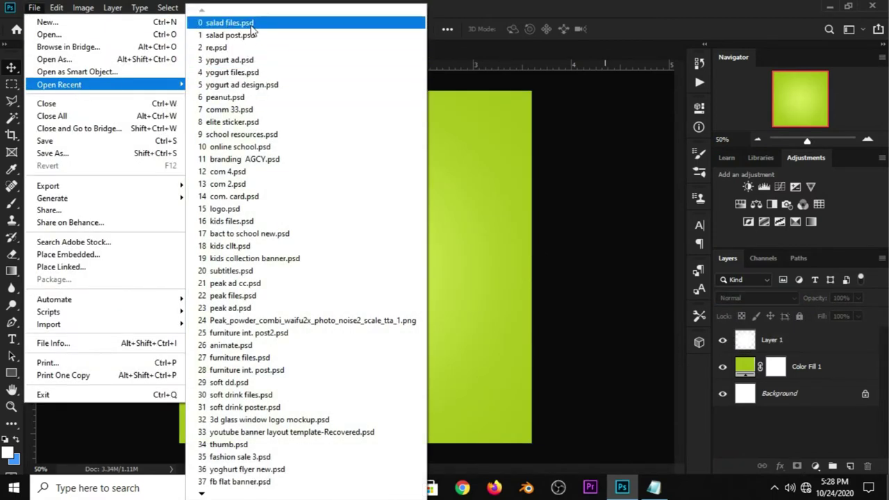
{"action": "left_click", "coordinate": [239, 22]}
{"action": "left_click", "coordinate": [416, 375]}
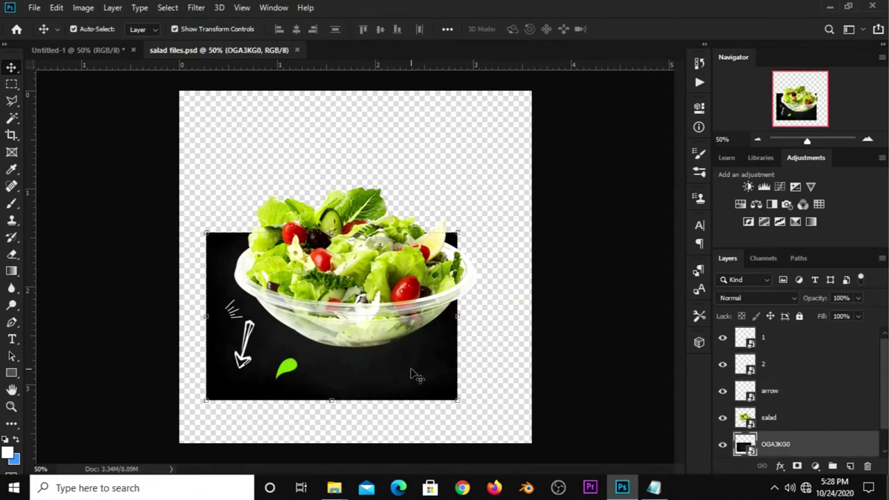
{"action": "key", "text": "ctrl+c"}
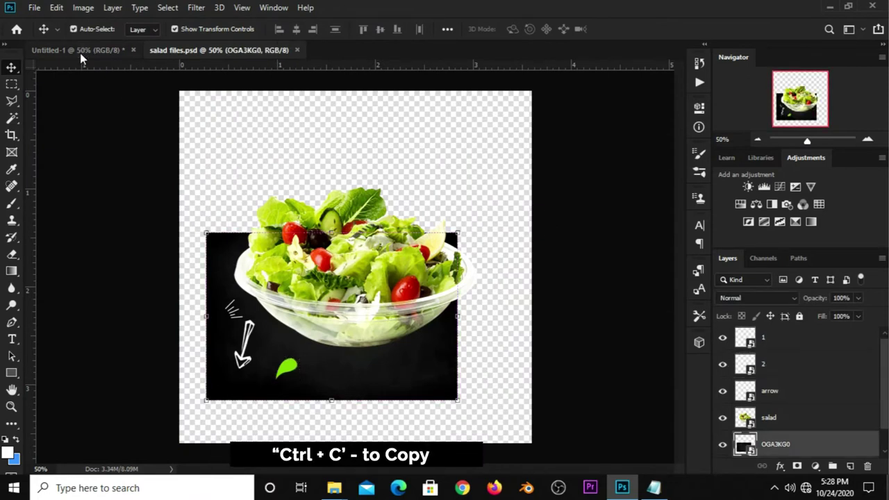
{"action": "left_click", "coordinate": [80, 50]}
{"action": "key", "text": "ctrl+v"}
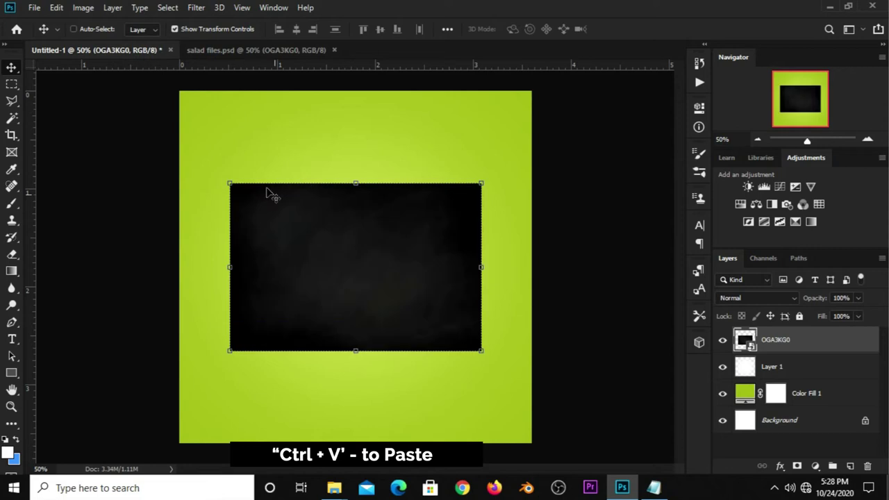
{"action": "left_click_drag", "start_coordinate": [268, 192], "coordinate": [256, 175]}
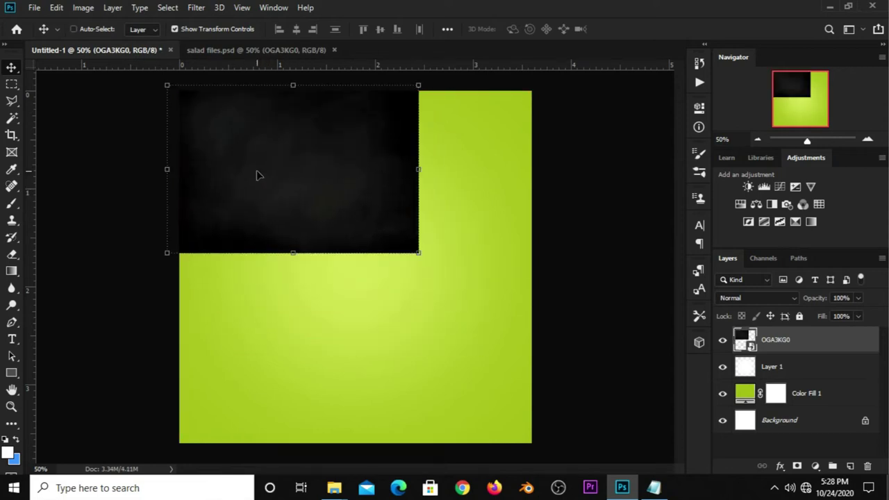
Step: Scale the dark texture up to cover the whole canvas
{"action": "key", "text": "ctrl+t"}
{"action": "mouse_move", "coordinate": [418, 253]}
{"action": "left_mouse_down"}
{"action": "mouse_move", "coordinate": [447, 285]}
{"action": "mouse_move", "coordinate": [639, 424]}
{"action": "left_mouse_up"}
{"action": "scroll", "coordinate": [526, 265], "scroll_direction": "down", "scroll_amount": 1}
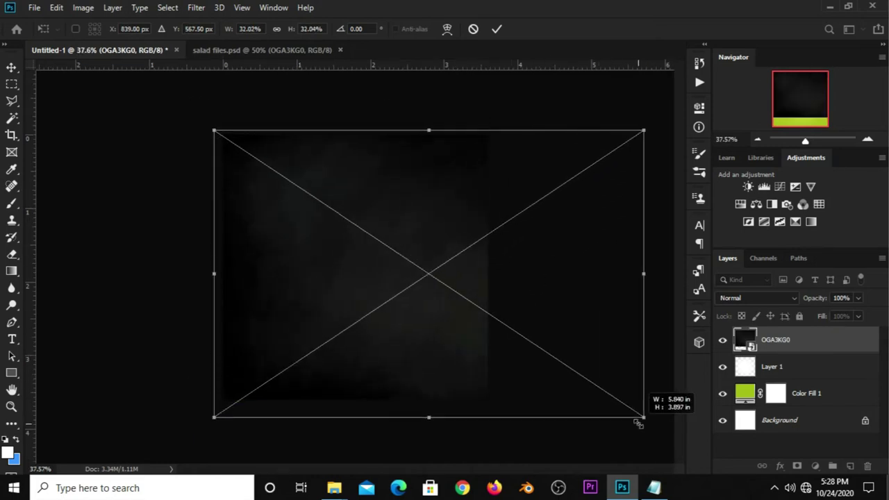
{"action": "left_click_drag", "start_coordinate": [340, 325], "coordinate": [309, 319]}
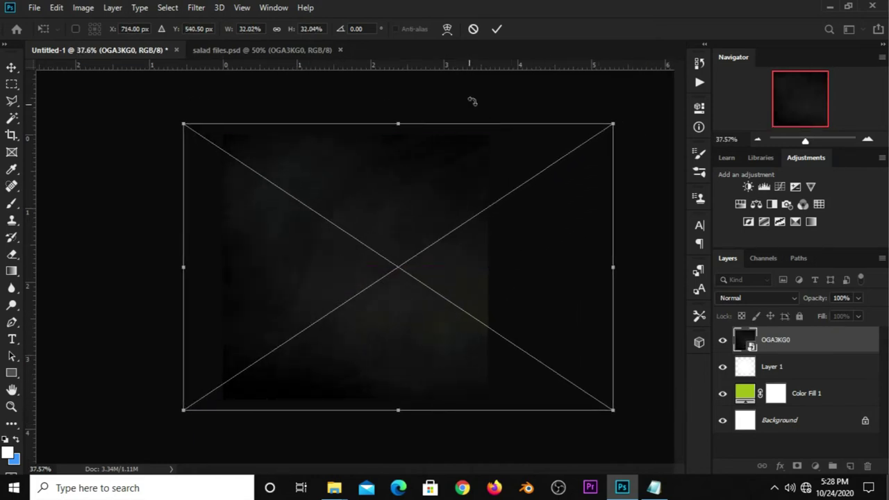
{"action": "left_click", "coordinate": [496, 29]}
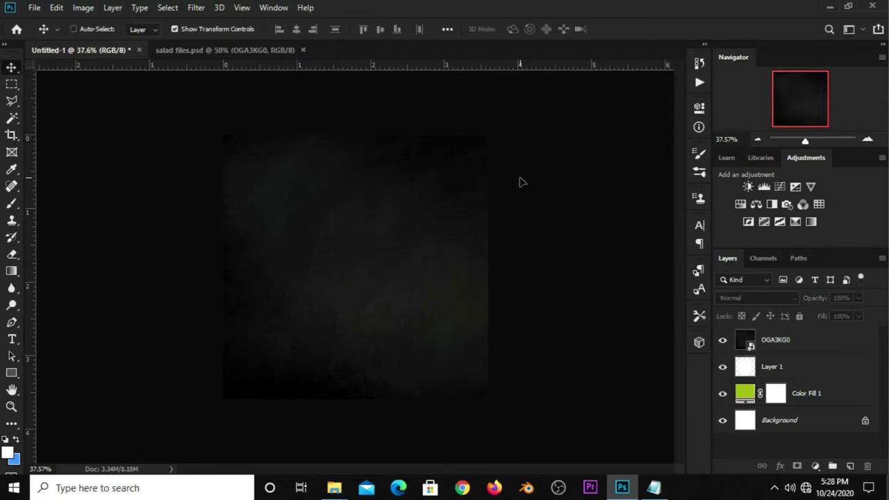
Step: Move the texture layer below Layer 1 and blend it as Overlay
{"action": "left_click", "coordinate": [464, 147]}
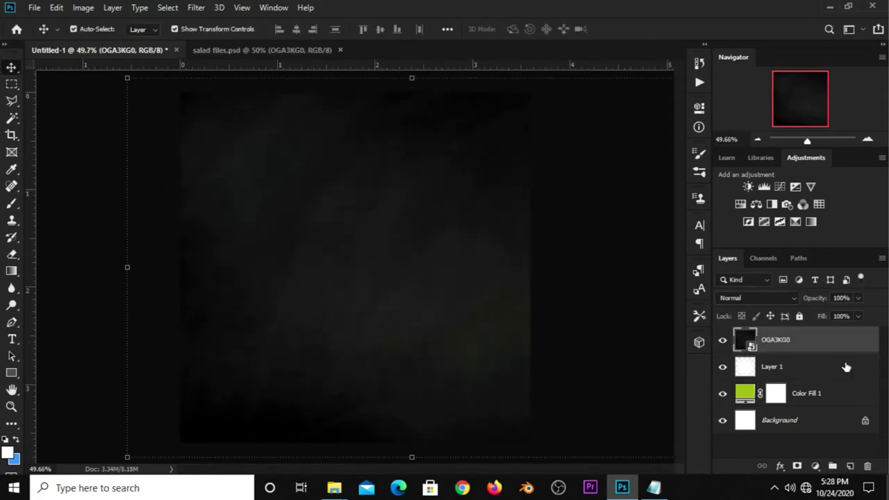
{"action": "left_click_drag", "start_coordinate": [796, 347], "coordinate": [788, 378]}
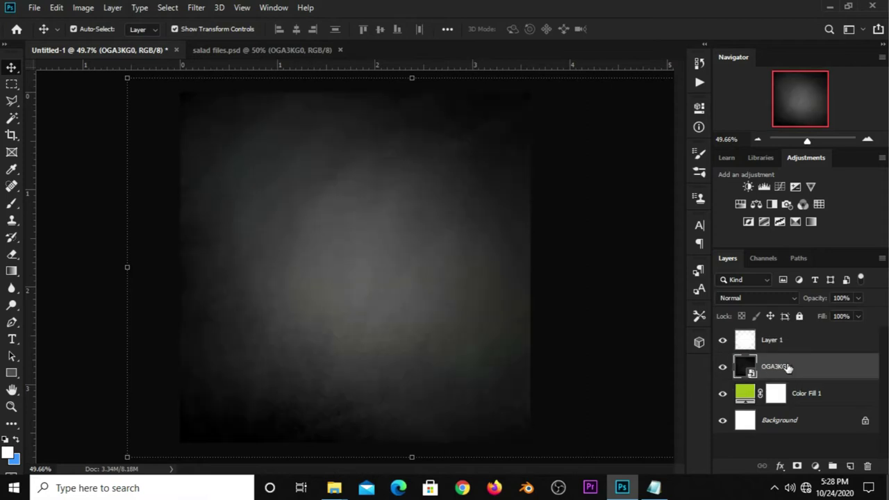
{"action": "left_click", "coordinate": [750, 300]}
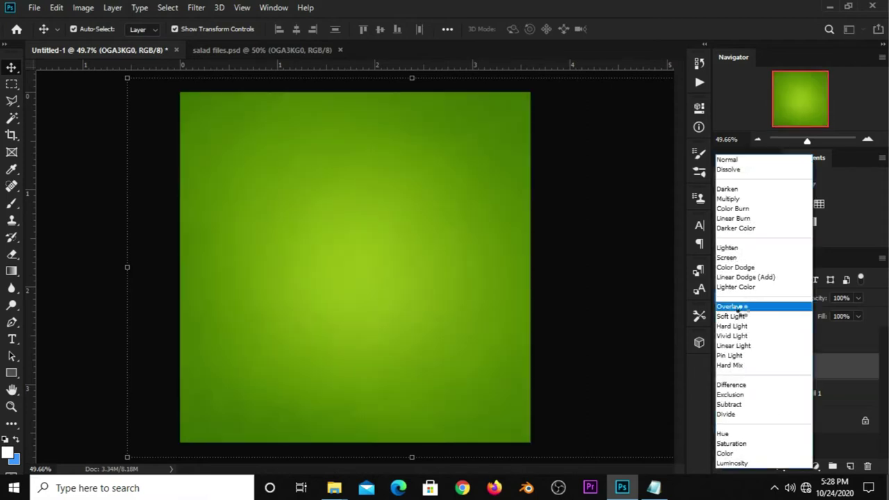
{"action": "left_click", "coordinate": [748, 310]}
{"action": "left_click", "coordinate": [584, 278]}
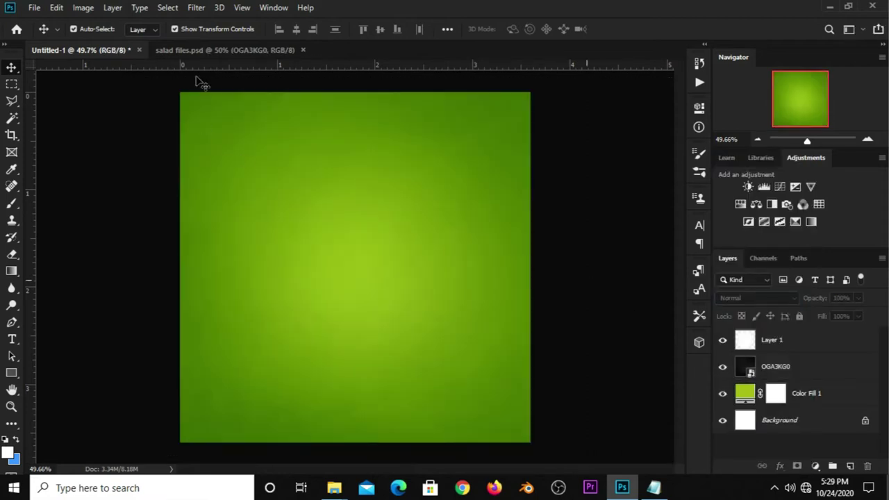
Step: Bring the salad bowl layer onto the poster, centre it horizontally, and nudge it lower
{"action": "left_click", "coordinate": [209, 50]}
{"action": "left_click", "coordinate": [334, 295]}
{"action": "key", "text": "ctrl"}
{"action": "mouse_move", "coordinate": [198, 179]}
{"action": "left_mouse_down"}
{"action": "mouse_move", "coordinate": [369, 271]}
{"action": "mouse_move", "coordinate": [341, 313]}
{"action": "left_mouse_up"}
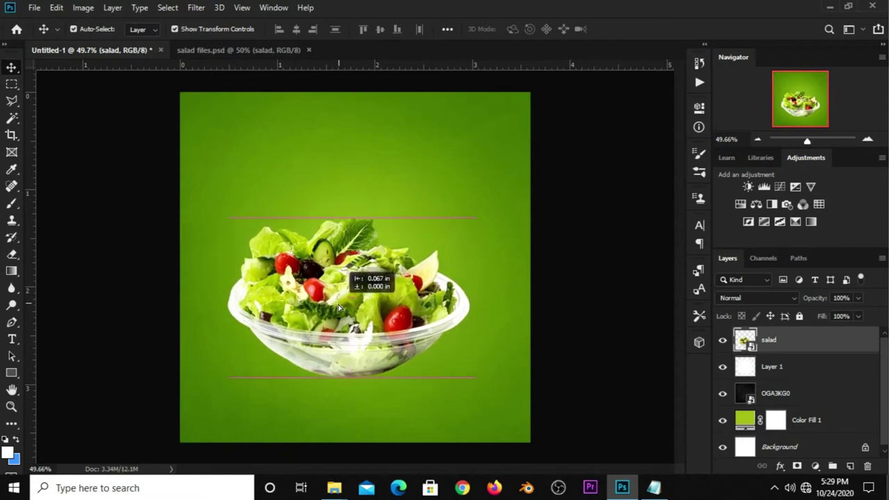
{"action": "key", "text": "ctrl+a"}
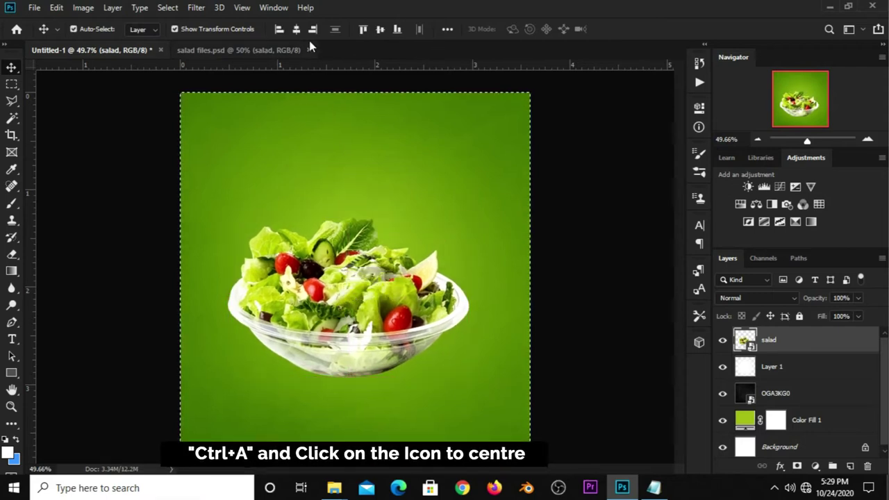
{"action": "left_click", "coordinate": [296, 29]}
{"action": "key", "text": "ctrl+d"}
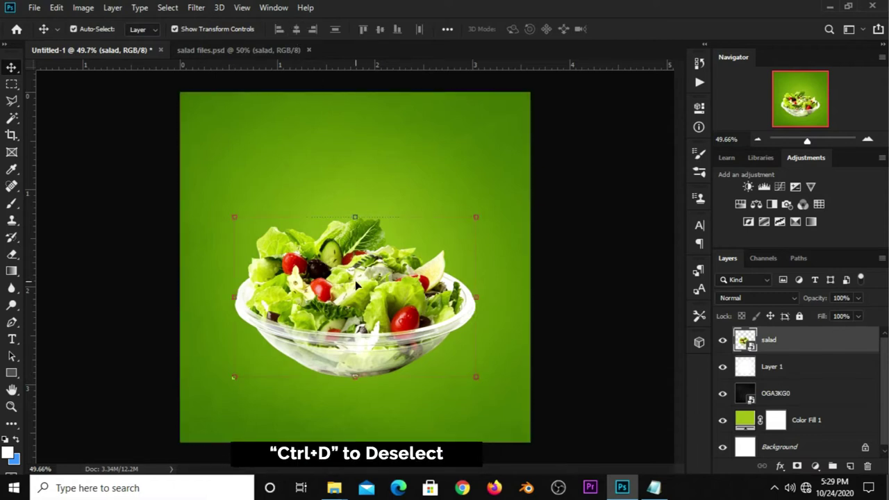
{"action": "left_click_drag", "start_coordinate": [354, 280], "coordinate": [355, 285]}
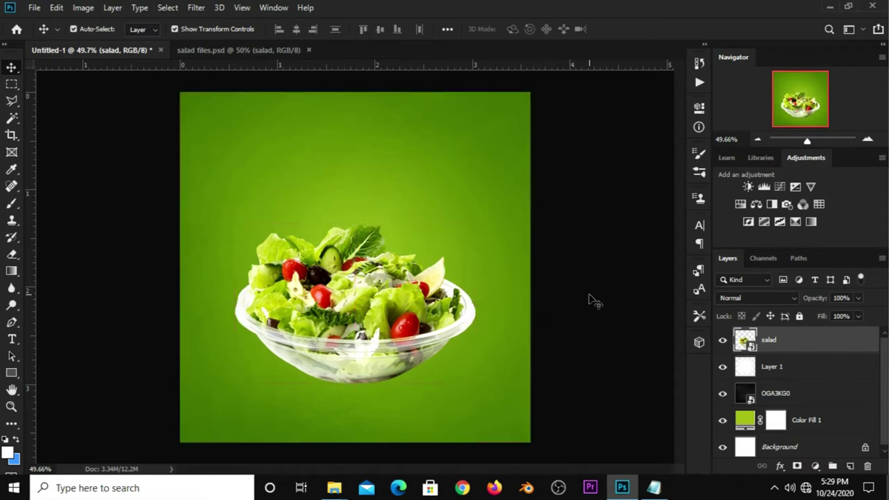
{"action": "left_click", "coordinate": [640, 286]}
{"action": "left_click", "coordinate": [815, 463]}
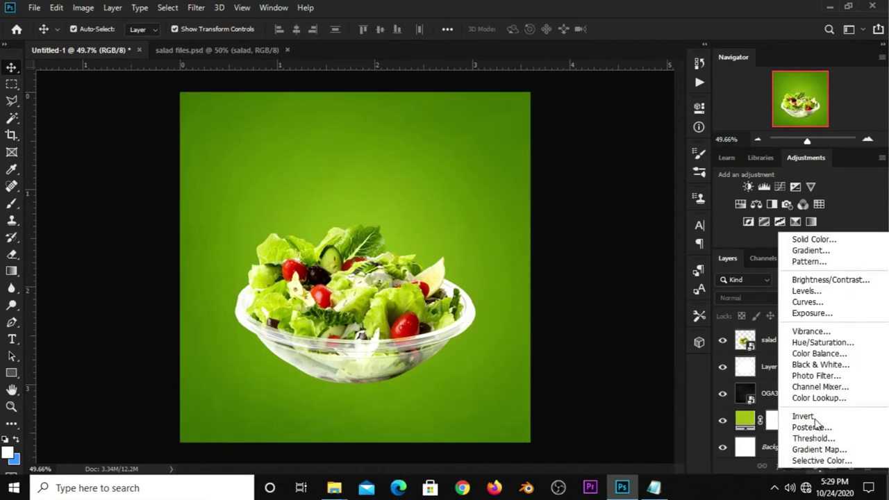
Step: Add a Curves layer with raised highlights and lowered shadows forming a contrast S-curve
{"action": "left_click", "coordinate": [805, 300]}
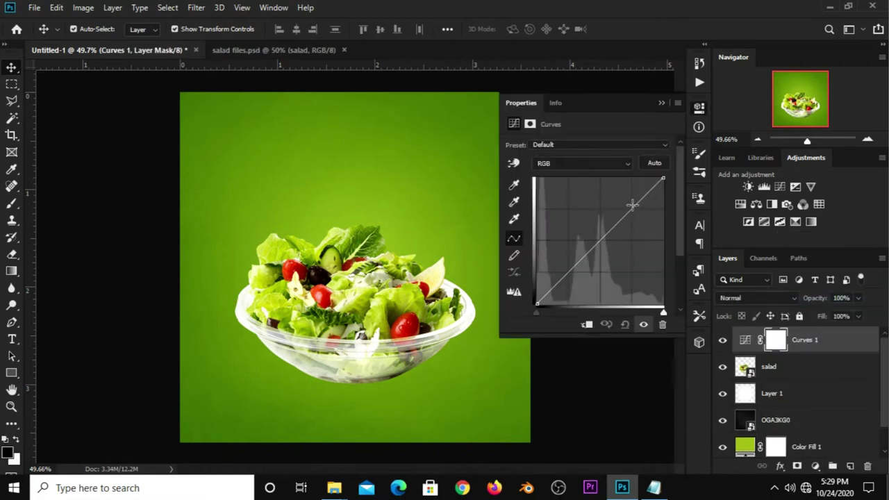
{"action": "left_click_drag", "start_coordinate": [630, 206], "coordinate": [634, 202]}
{"action": "left_click_drag", "start_coordinate": [571, 264], "coordinate": [575, 274]}
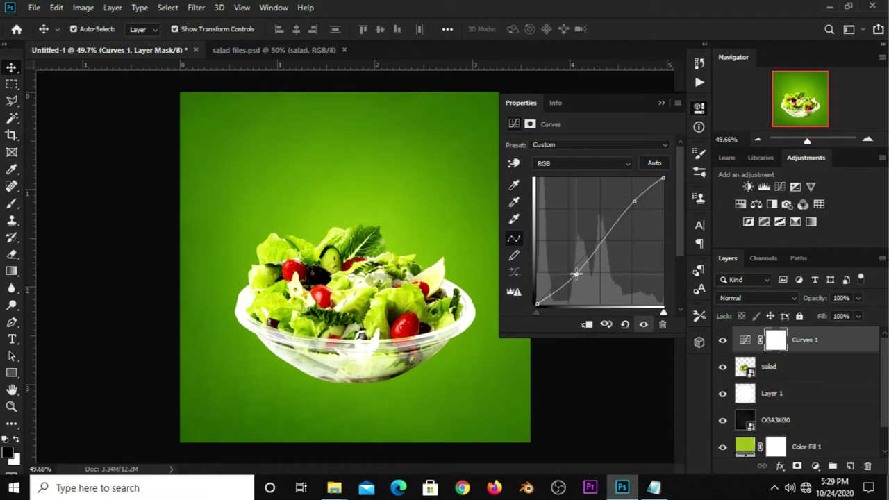
{"action": "left_click", "coordinate": [660, 103]}
{"action": "left_click", "coordinate": [722, 341]}
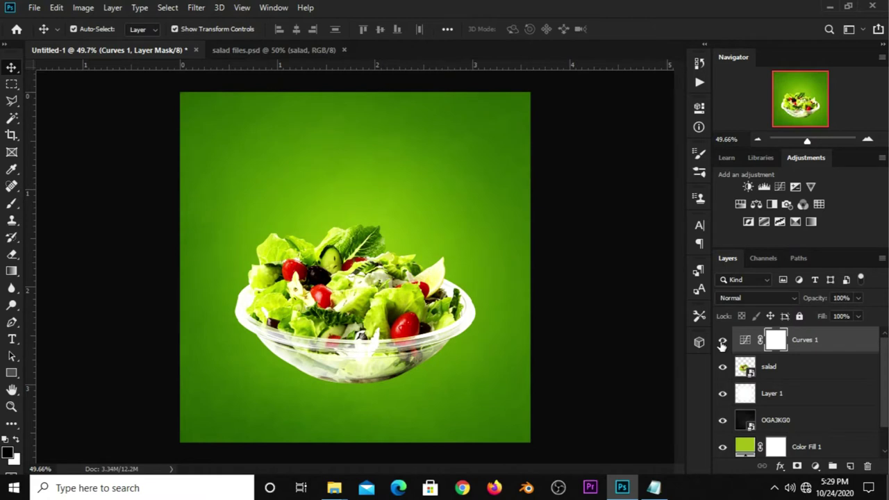
{"action": "left_click", "coordinate": [358, 342]}
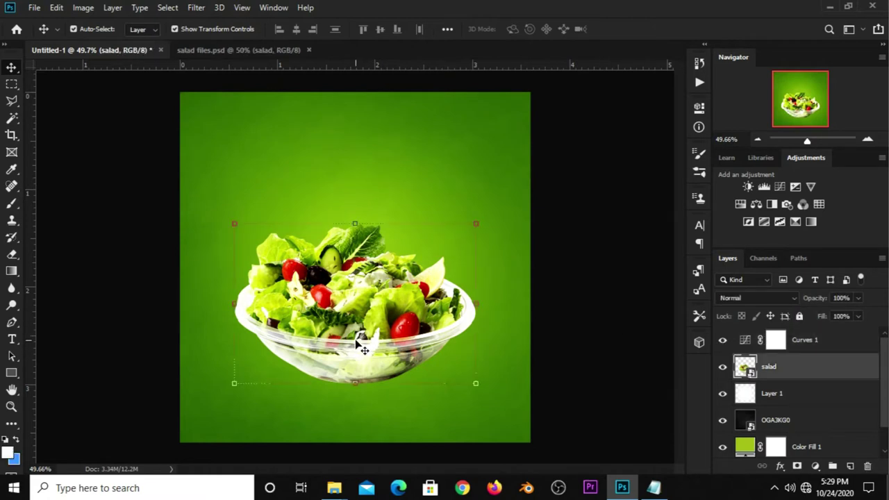
{"action": "left_click", "coordinate": [573, 280]}
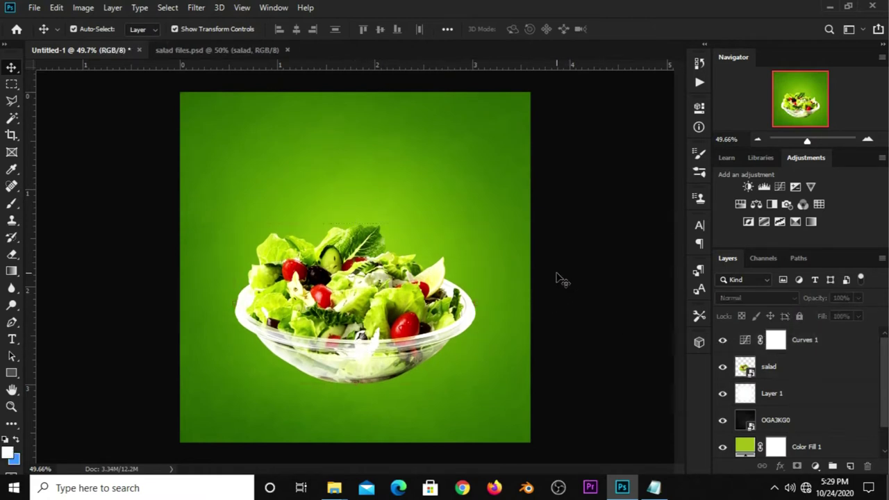
Step: Try a thin white rectangle near the top with the Rectangle tool, then delete it
{"action": "right_click", "coordinate": [12, 371]}
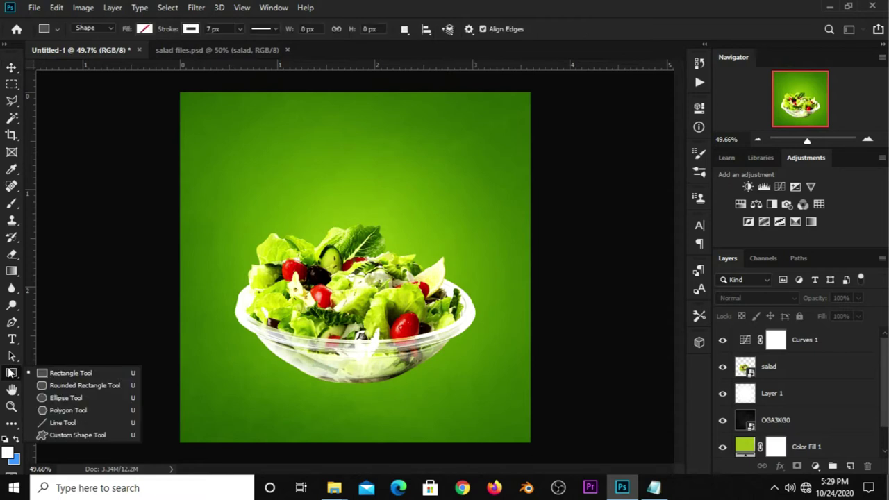
{"action": "left_click", "coordinate": [55, 372]}
{"action": "left_click", "coordinate": [147, 30]}
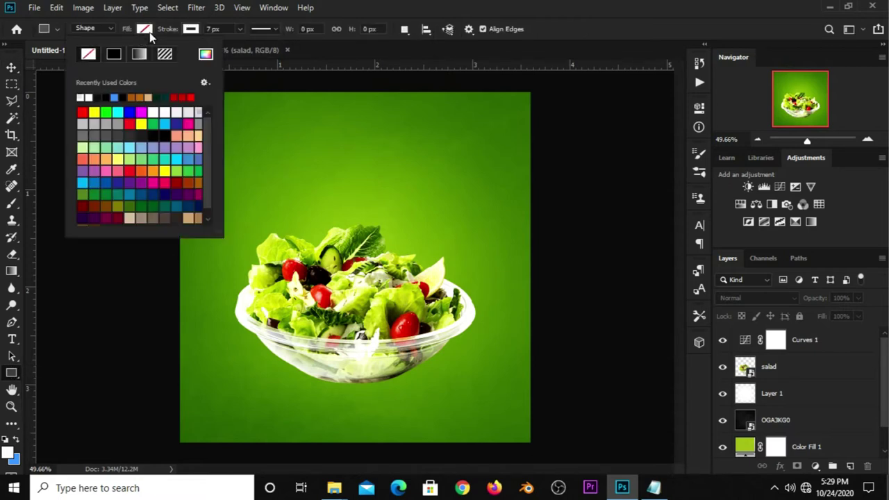
{"action": "left_click", "coordinate": [565, 29]}
{"action": "left_click_drag", "start_coordinate": [281, 114], "coordinate": [419, 127]}
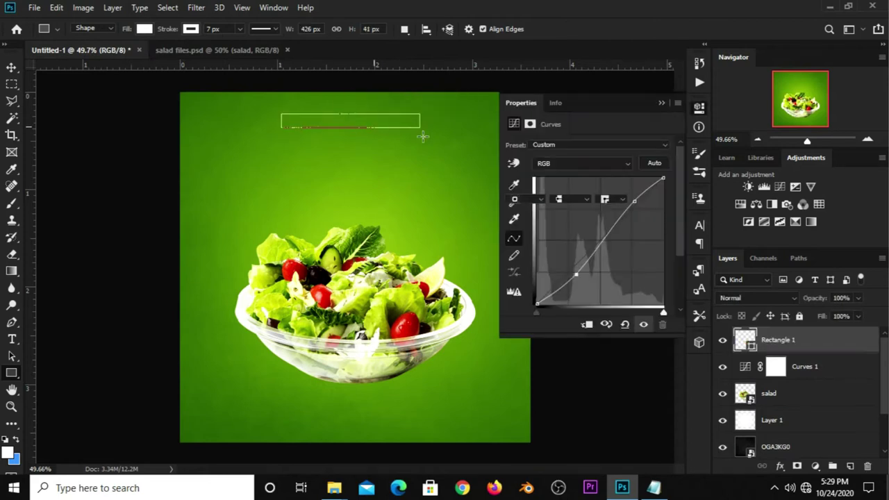
{"action": "left_click", "coordinate": [425, 129]}
{"action": "left_click", "coordinate": [514, 110]}
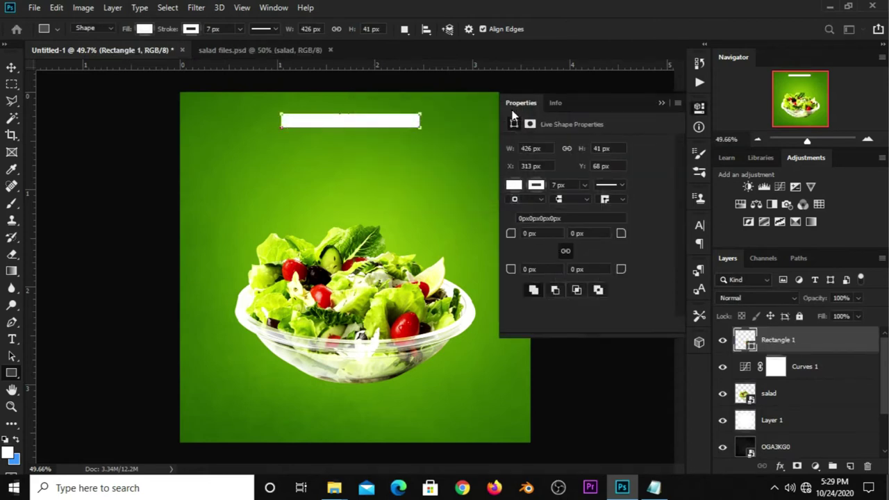
{"action": "key", "text": "Delete"}
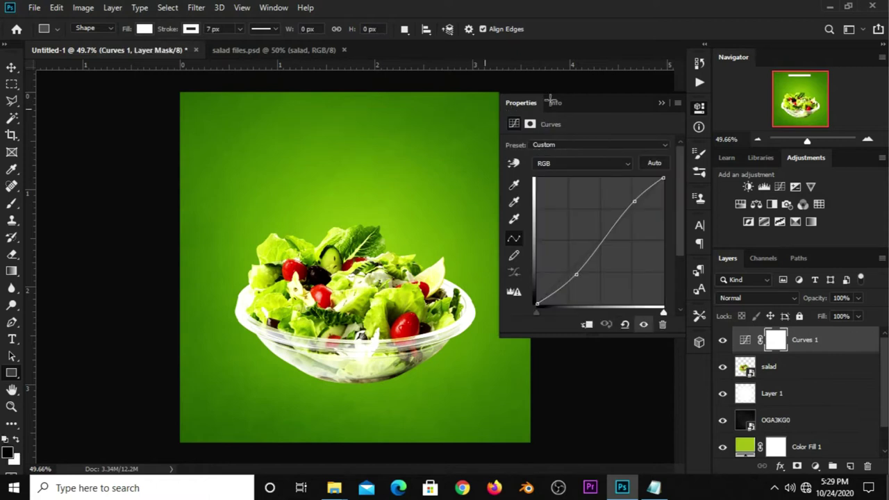
Step: Draw a 432 × 65 px white bar near the top centre with 32.5 px rounded corners
{"action": "left_click", "coordinate": [660, 102]}
{"action": "left_click_drag", "start_coordinate": [277, 113], "coordinate": [416, 133]}
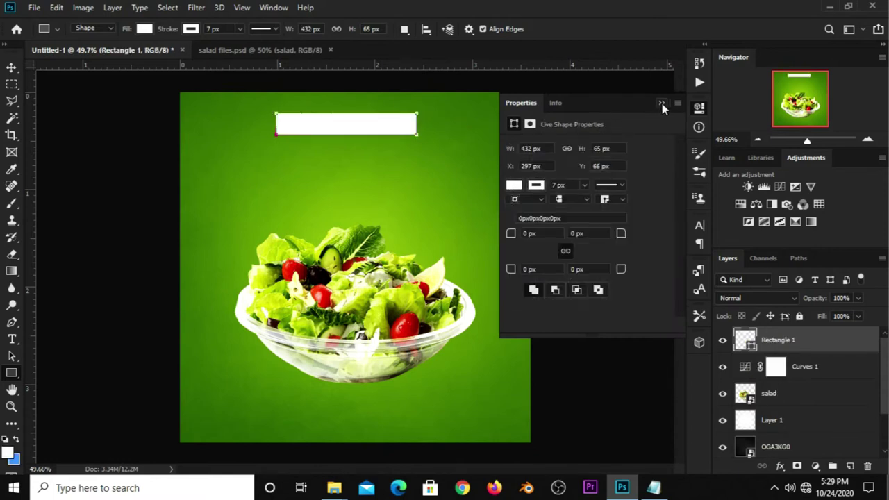
{"action": "left_click", "coordinate": [661, 103]}
{"action": "key", "text": "v"}
{"action": "left_click_drag", "start_coordinate": [329, 131], "coordinate": [339, 130]}
{"action": "left_click", "coordinate": [699, 108]}
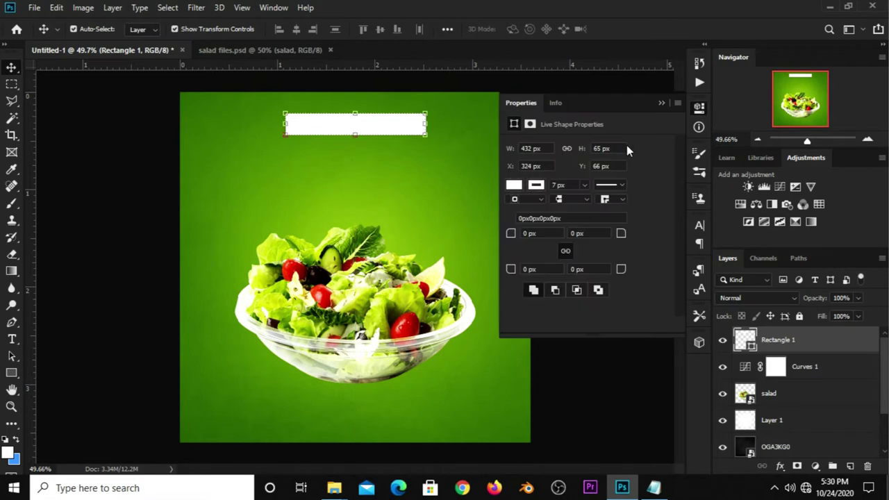
{"action": "mouse_move", "coordinate": [620, 233]}
{"action": "left_mouse_down"}
{"action": "mouse_move", "coordinate": [649, 237]}
{"action": "mouse_move", "coordinate": [638, 237]}
{"action": "left_mouse_up"}
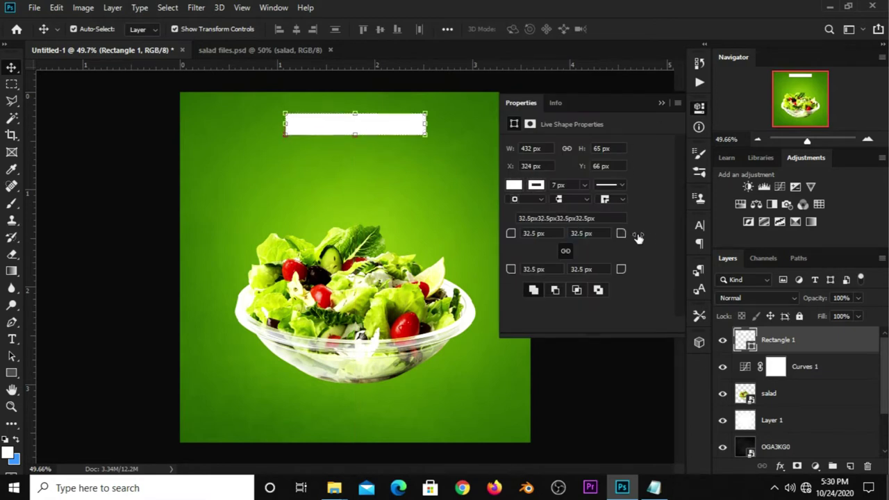
{"action": "left_click", "coordinate": [658, 104]}
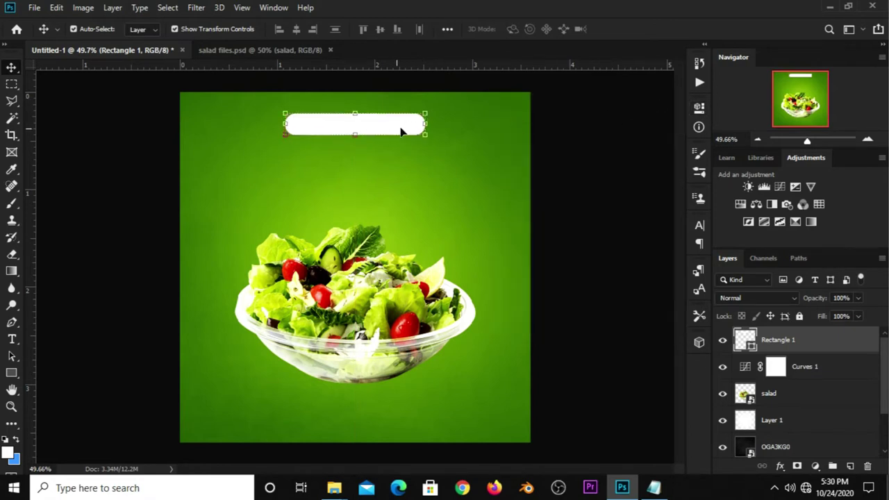
Step: Copy the word 'Vegetable' from the notes for the title
{"action": "left_click", "coordinate": [653, 487]}
{"action": "left_click_drag", "start_coordinate": [587, 170], "coordinate": [536, 172]}
{"action": "right_click", "coordinate": [563, 171]}
{"action": "left_click", "coordinate": [611, 214]}
{"action": "left_click", "coordinate": [634, 26]}
{"action": "left_click", "coordinate": [136, 216]}
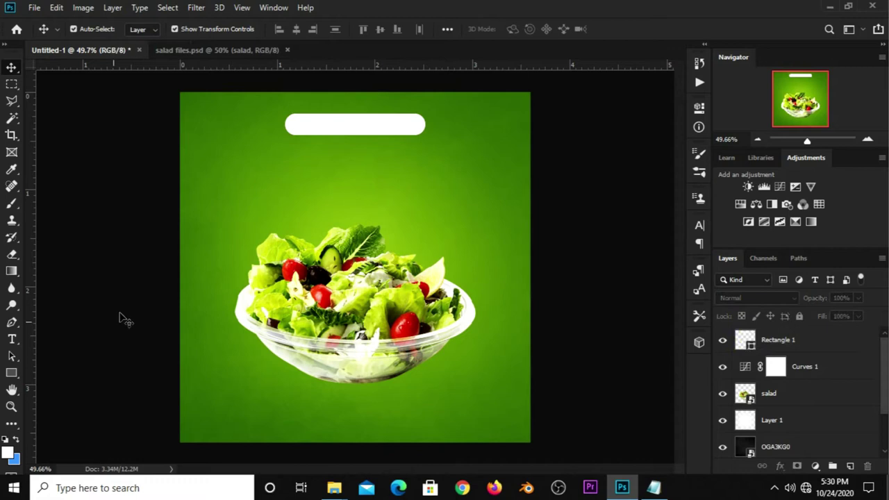
Step: Type 'Vegetable' as horizontal text above the bowl
{"action": "left_click", "coordinate": [12, 339]}
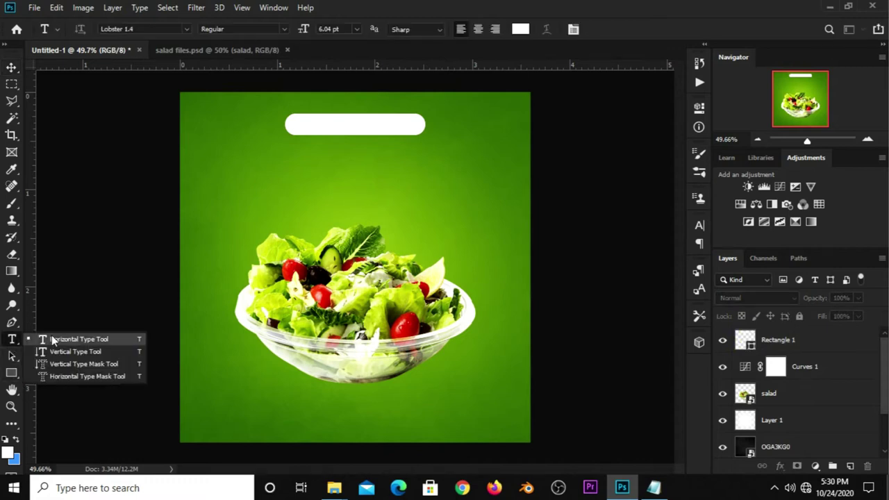
{"action": "left_click", "coordinate": [52, 338]}
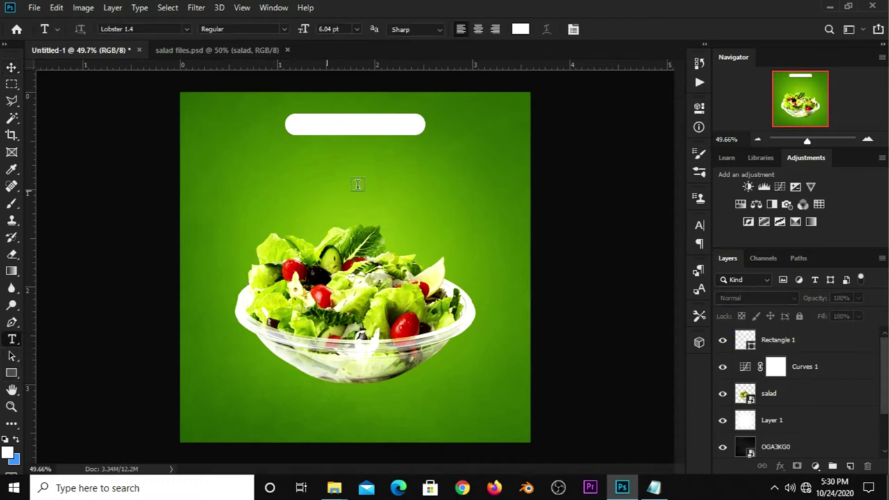
{"action": "left_click", "coordinate": [414, 171]}
{"action": "type", "text": "Vegetable"}
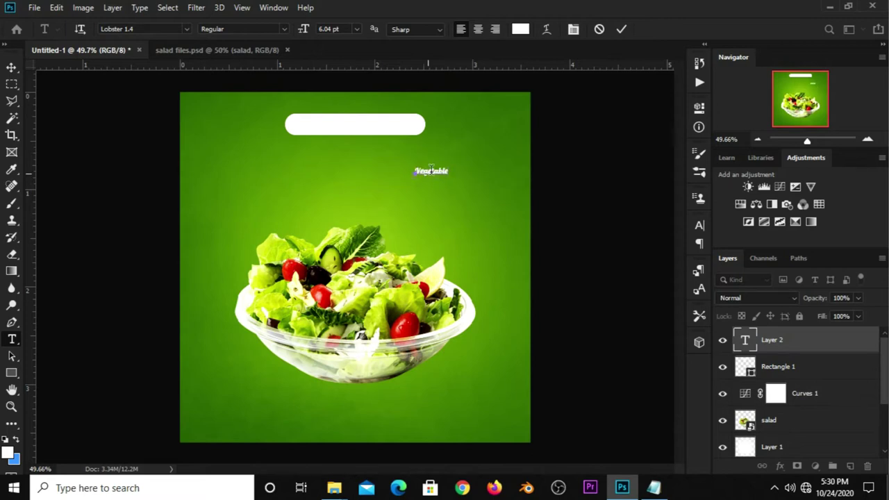
{"action": "left_click", "coordinate": [619, 30]}
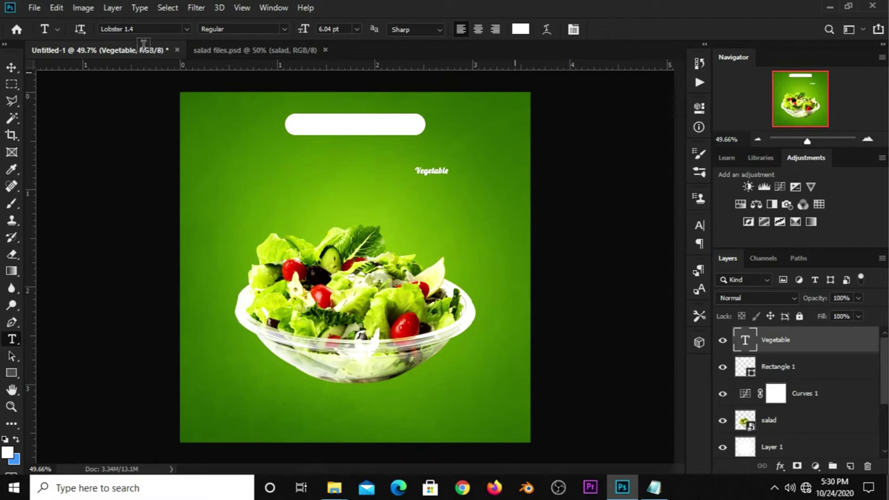
{"action": "left_click_drag", "start_coordinate": [141, 28], "coordinate": [91, 27]}
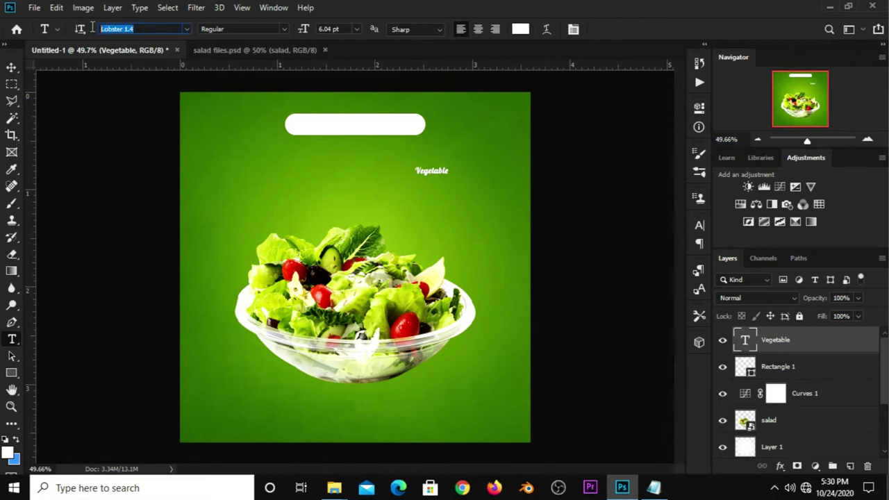
Step: Enlarge the Vegetable text to about 228% and place it on the white pill
{"action": "left_click", "coordinate": [13, 68]}
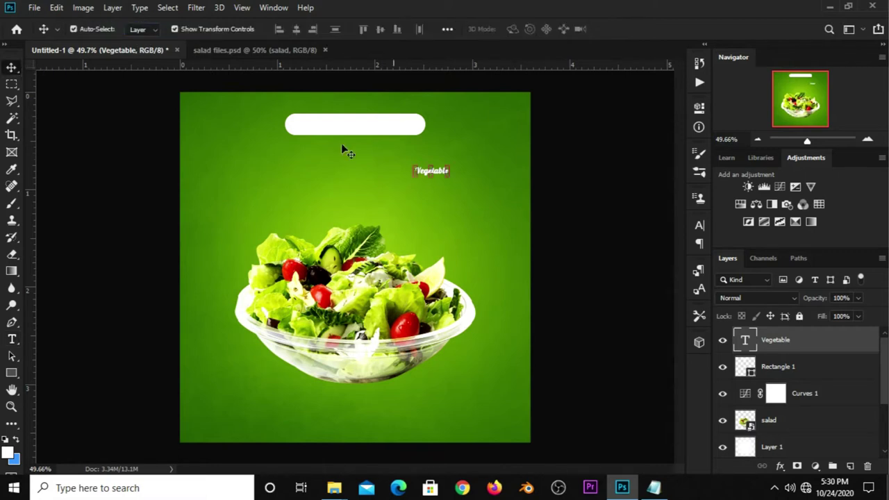
{"action": "left_click", "coordinate": [412, 177]}
{"action": "left_click_drag", "start_coordinate": [407, 180], "coordinate": [368, 185]}
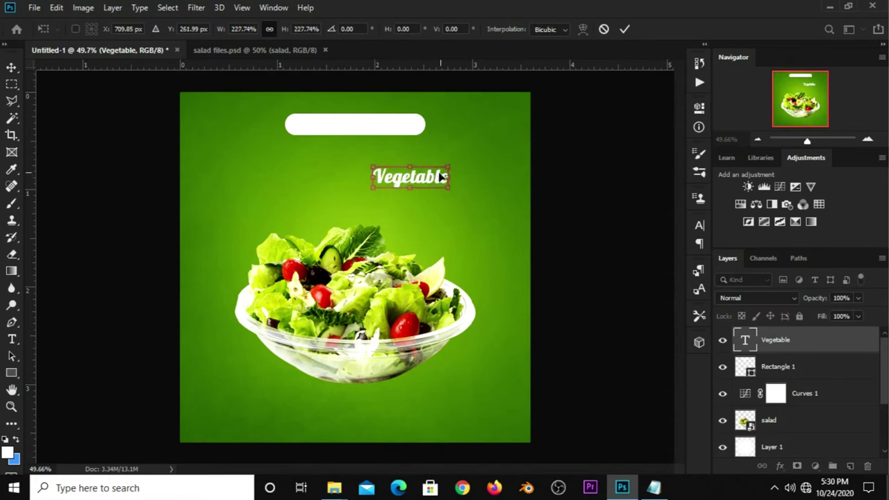
{"action": "mouse_move", "coordinate": [423, 183]}
{"action": "left_mouse_down"}
{"action": "mouse_move", "coordinate": [363, 127]}
{"action": "mouse_move", "coordinate": [392, 127]}
{"action": "left_mouse_up"}
{"action": "key", "text": "Return"}
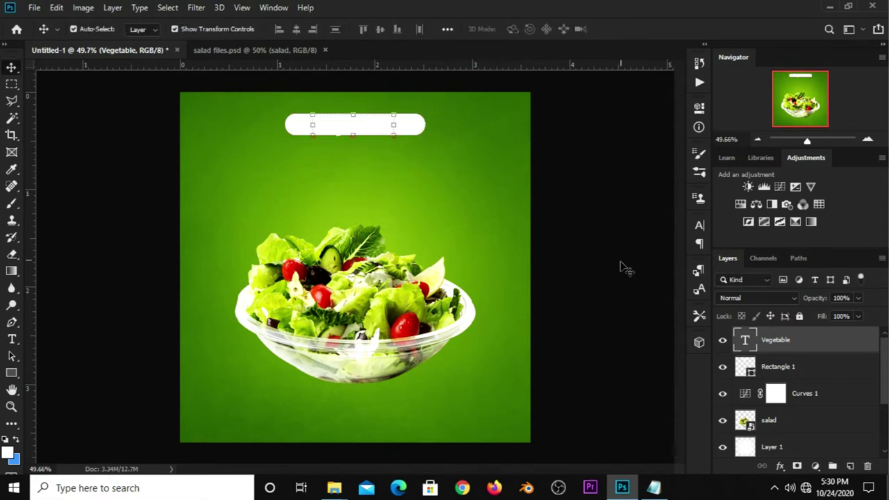
Step: Colour the Vegetable text dark green #386b04
{"action": "left_click", "coordinate": [701, 227]}
{"action": "left_click", "coordinate": [663, 299]}
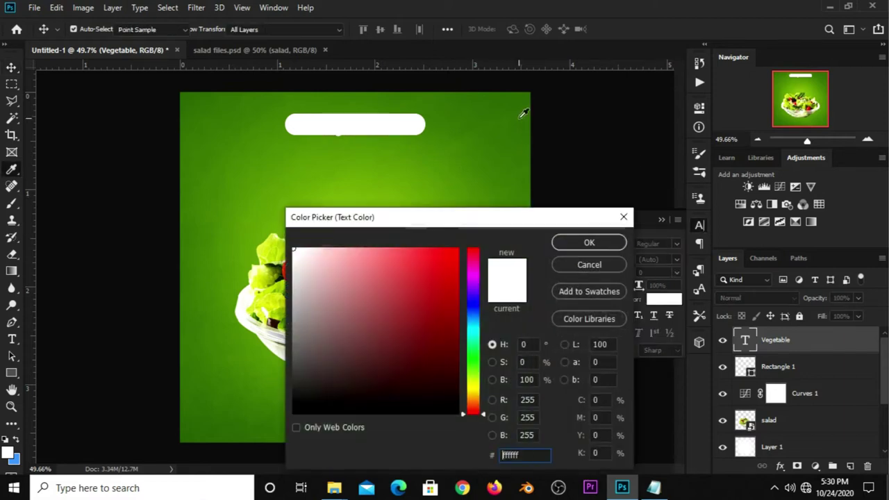
{"action": "left_click", "coordinate": [526, 192]}
{"action": "left_click_drag", "start_coordinate": [534, 460], "coordinate": [492, 458]}
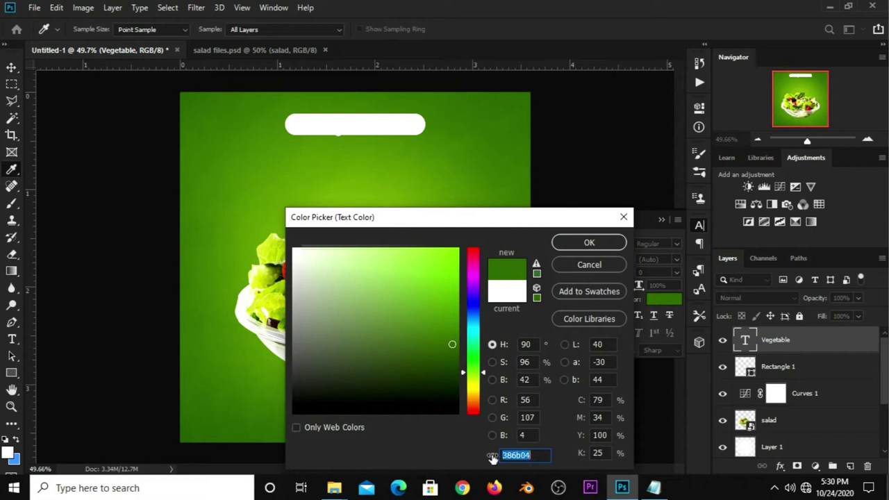
{"action": "left_click", "coordinate": [561, 242]}
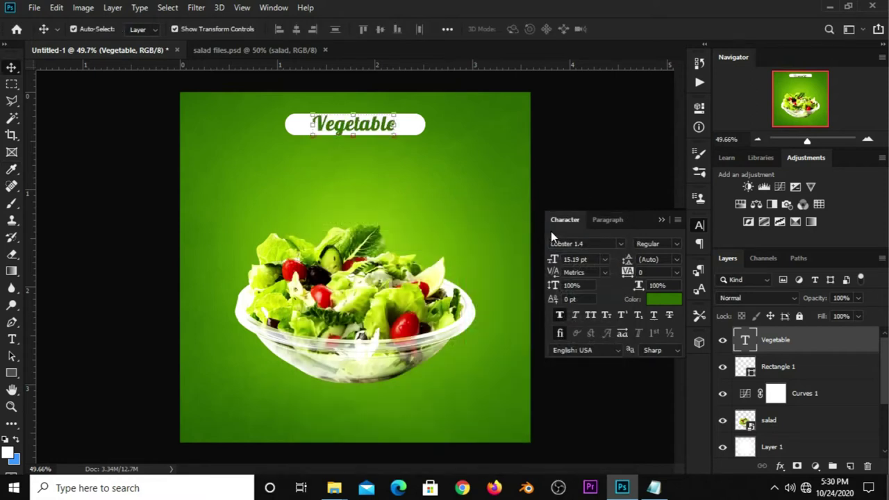
{"action": "left_click", "coordinate": [587, 153]}
{"action": "left_click", "coordinate": [661, 220]}
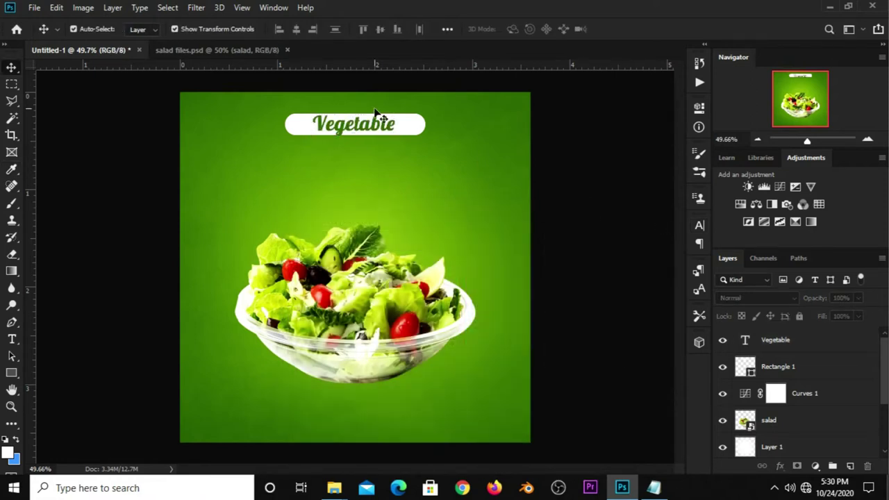
Step: Narrow the white pill from its right end and recentre it horizontally on the canvas
{"action": "left_click", "coordinate": [414, 133]}
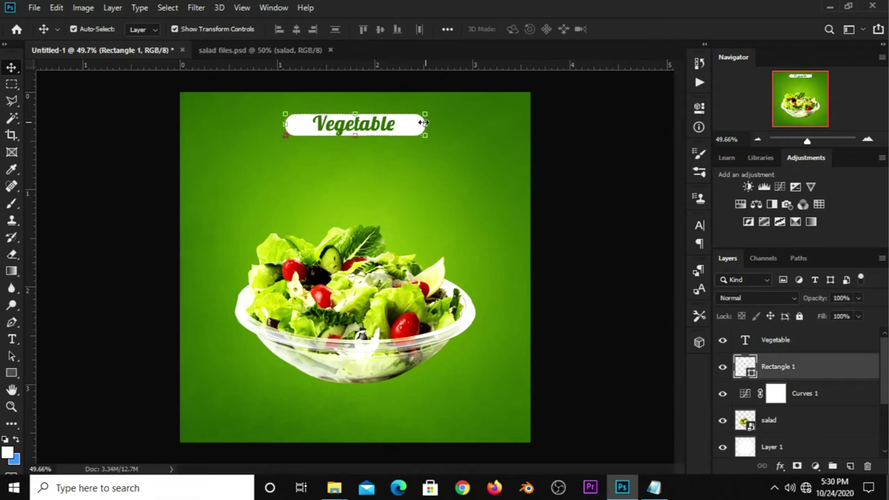
{"action": "left_click_drag", "start_coordinate": [424, 124], "coordinate": [412, 123]}
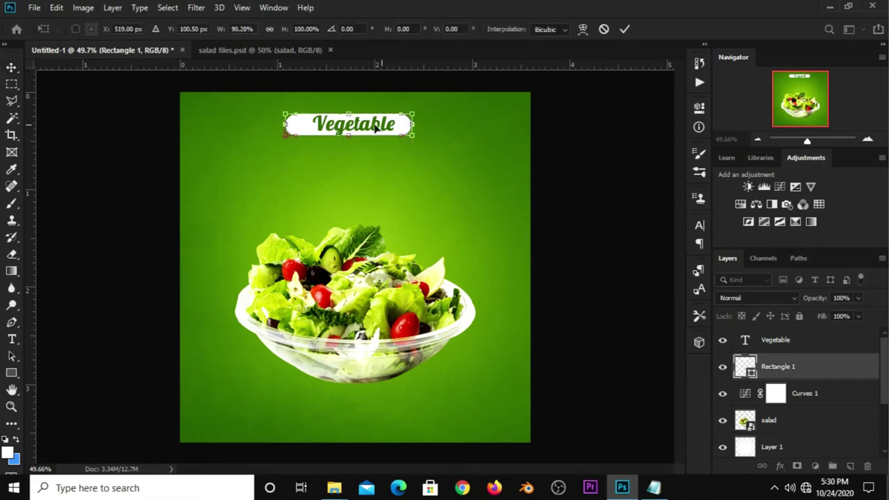
{"action": "key", "text": "Return"}
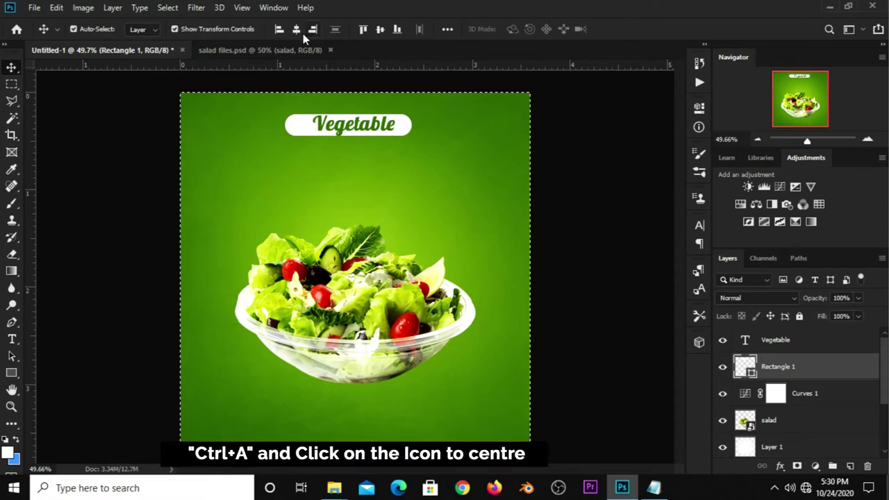
{"action": "key", "text": "ctrl+a"}
{"action": "left_click", "coordinate": [295, 30]}
{"action": "key", "text": "ctrl+d"}
{"action": "left_click", "coordinate": [122, 211]}
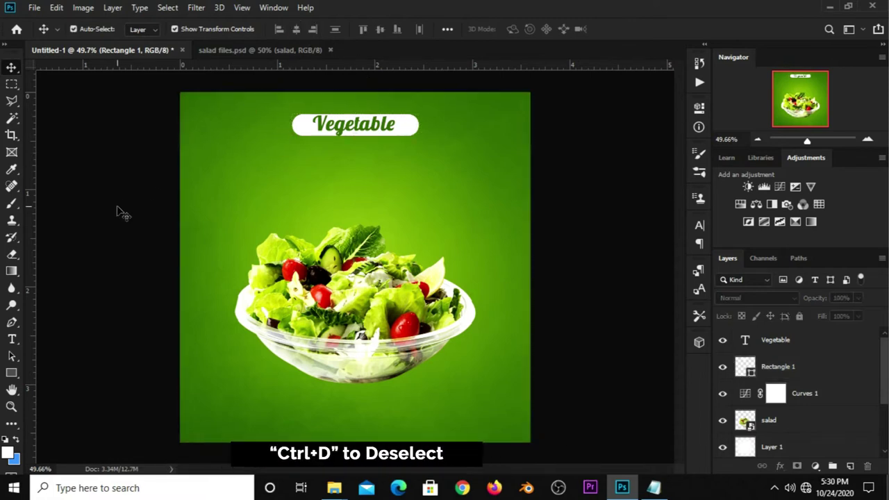
{"action": "left_click", "coordinate": [346, 127]}
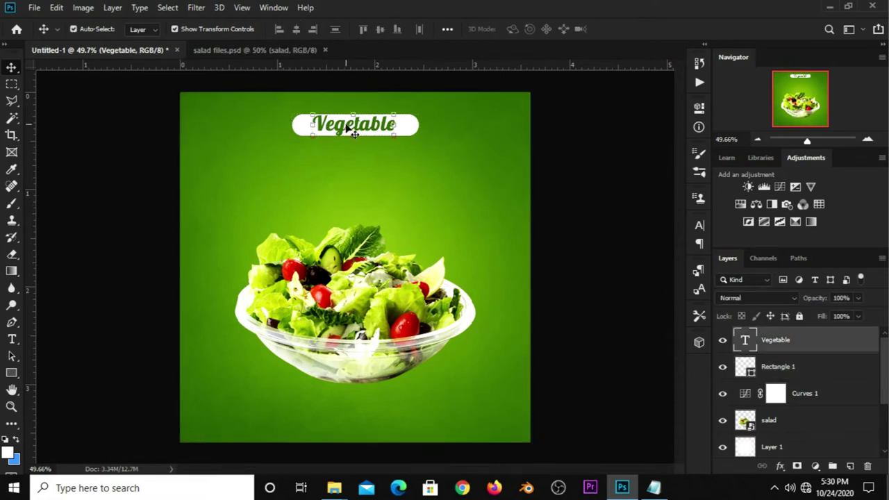
Step: Duplicate the Vegetable text and copy the word 'Salad' from the notes
{"action": "left_click_drag", "start_coordinate": [369, 125], "coordinate": [390, 168]}
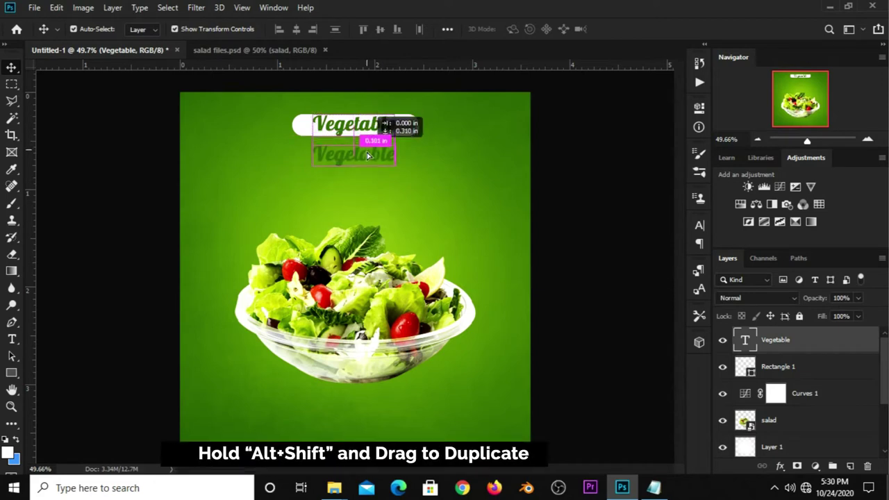
{"action": "left_click", "coordinate": [653, 488]}
{"action": "double_click", "coordinate": [552, 195]}
{"action": "right_click", "coordinate": [563, 196]}
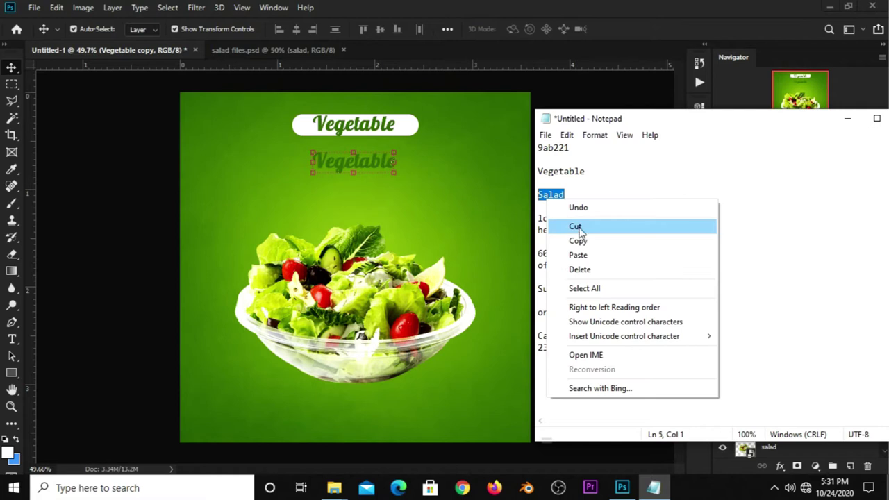
{"action": "left_click", "coordinate": [576, 242]}
{"action": "left_click", "coordinate": [627, 26]}
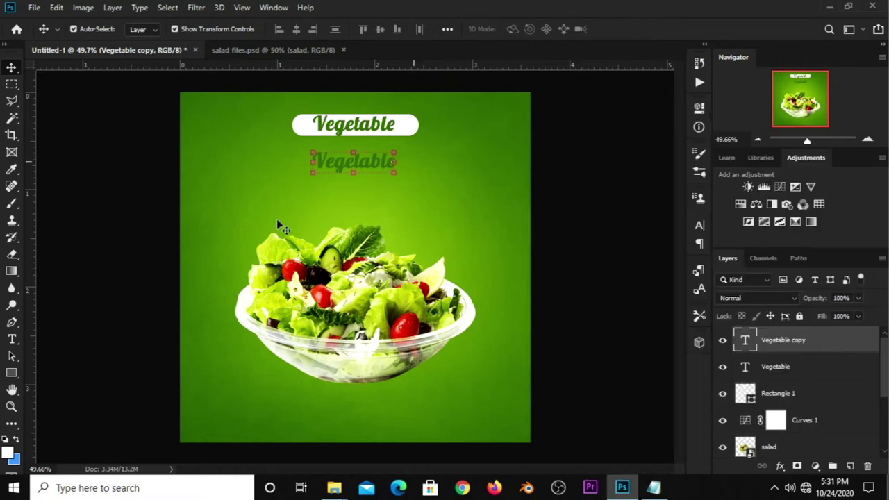
Step: Replace the duplicated title's text with 'Salad'
{"action": "left_click", "coordinate": [11, 339]}
{"action": "left_click", "coordinate": [48, 339]}
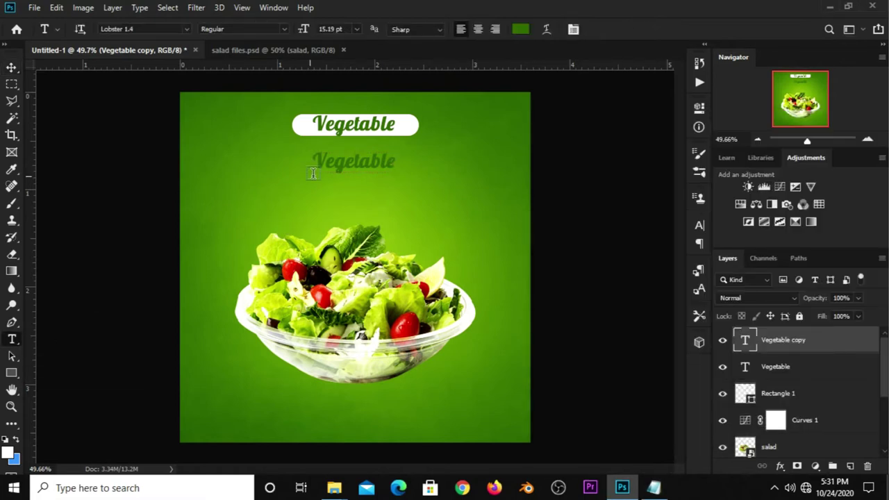
{"action": "left_click", "coordinate": [340, 164]}
{"action": "key", "text": "ctrl+a"}
{"action": "key", "text": "ctrl+v"}
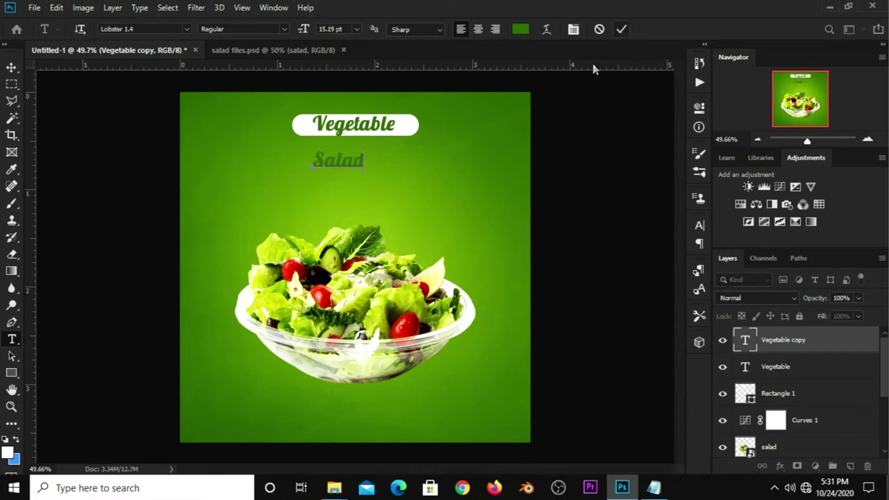
{"action": "key", "text": "ctrl+Return"}
Step: Make the Salad text white #ffffff at 50 pt
{"action": "left_click", "coordinate": [520, 30]}
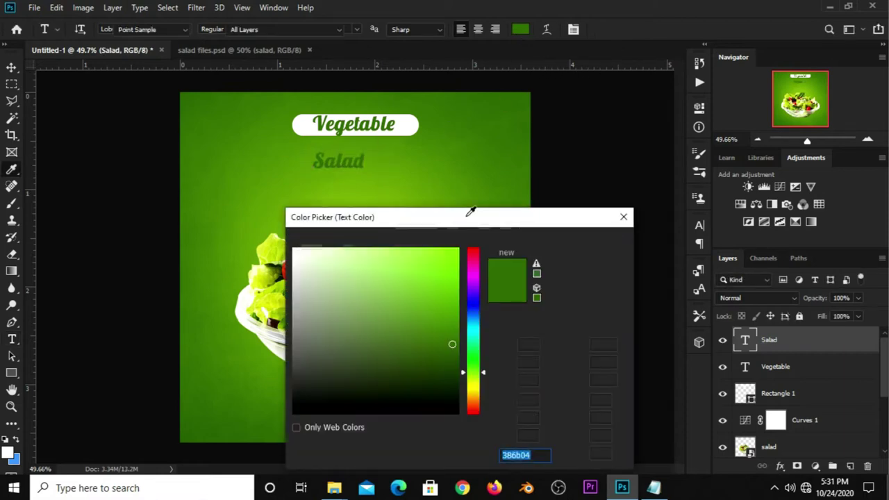
{"action": "type", "text": "ffffff"}
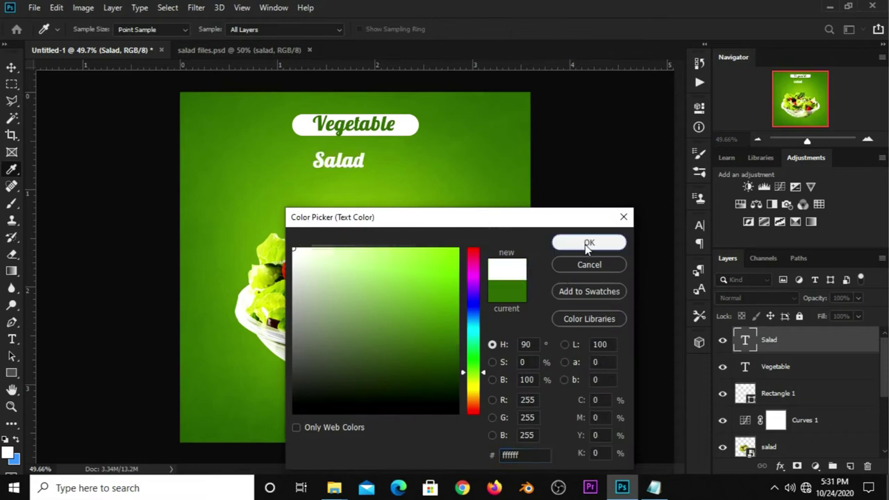
{"action": "left_click", "coordinate": [589, 242]}
{"action": "key", "text": "v"}
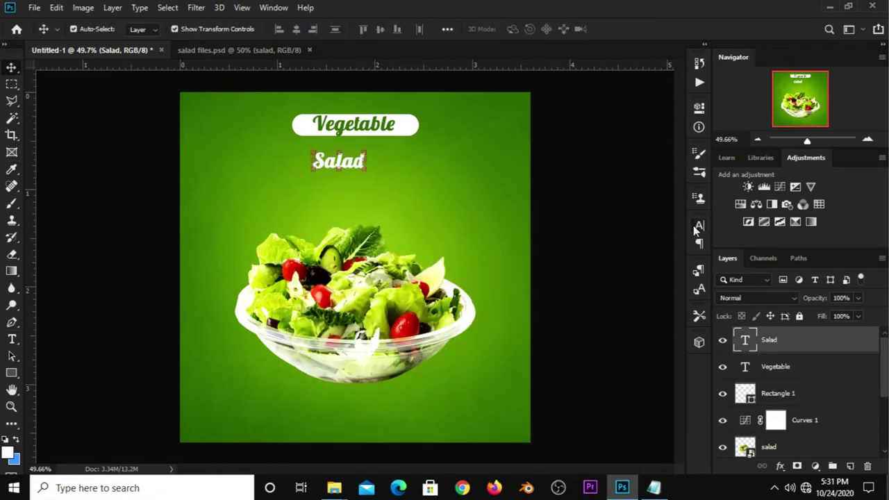
{"action": "left_click", "coordinate": [699, 226]}
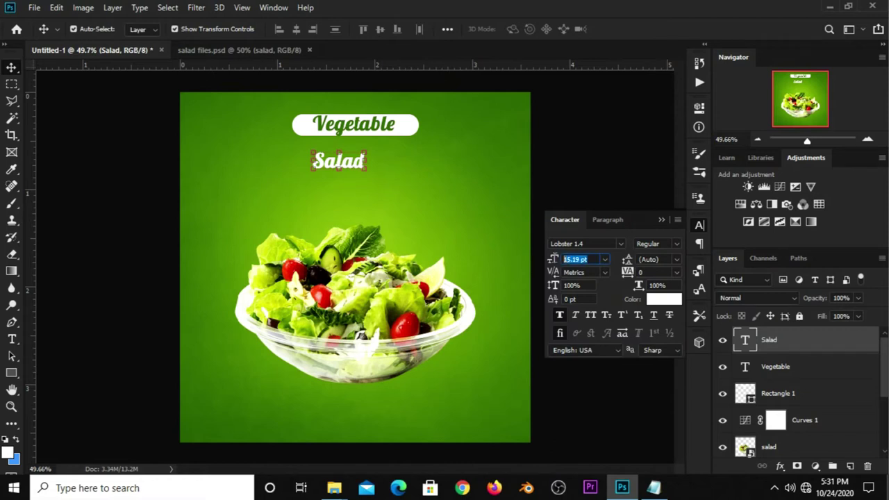
{"action": "type", "text": "50"}
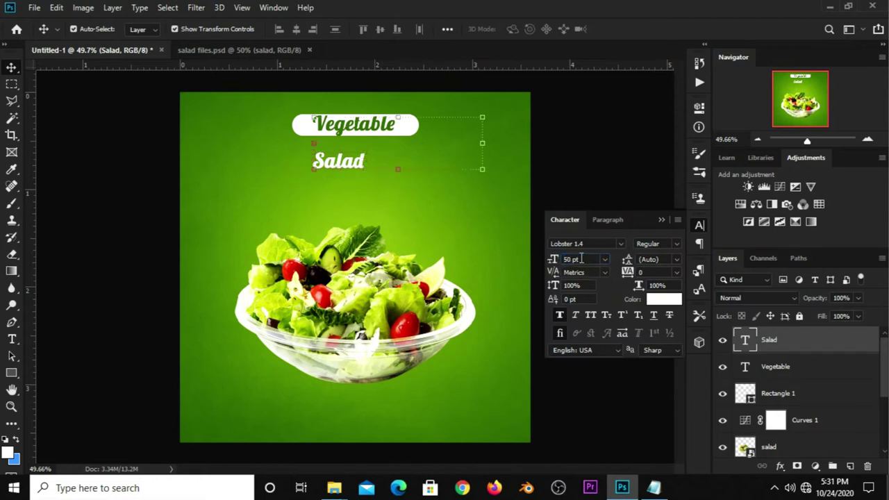
{"action": "key", "text": "Return"}
{"action": "left_click", "coordinate": [662, 220]}
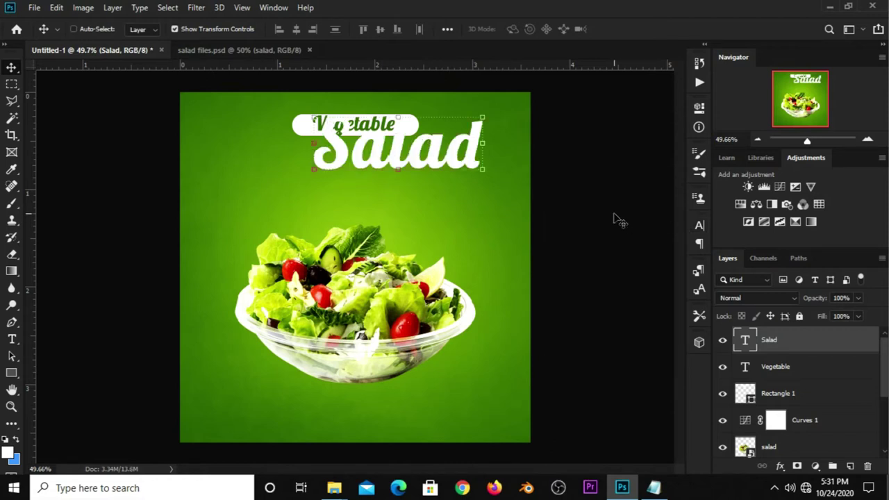
Step: Centre 'Salad' horizontally below the Vegetable badge and nudge the bowl slightly lower
{"action": "key", "text": "ctrl+a"}
{"action": "left_click", "coordinate": [295, 31]}
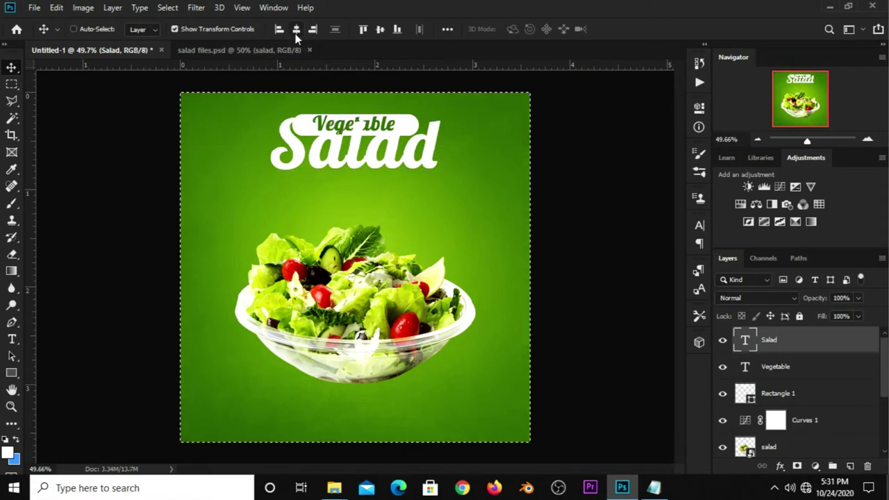
{"action": "key", "text": "ctrl+d"}
{"action": "left_click_drag", "start_coordinate": [353, 145], "coordinate": [360, 198]}
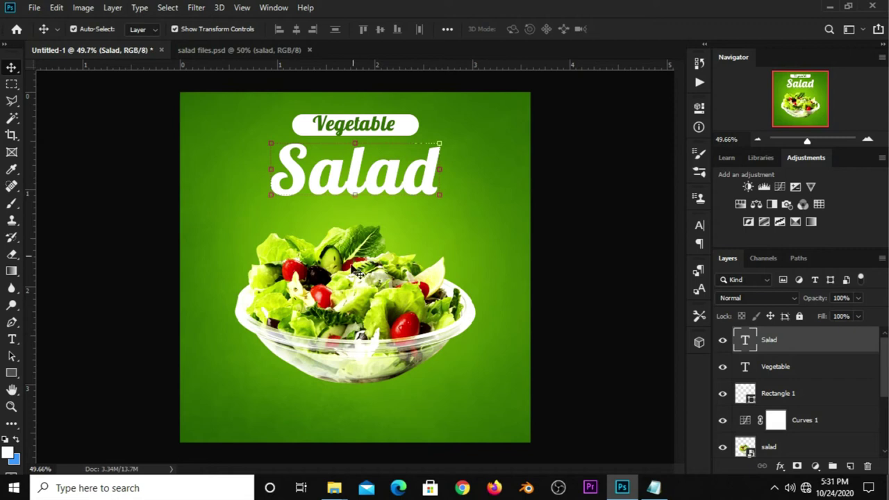
{"action": "left_click", "coordinate": [358, 277]}
{"action": "left_click_drag", "start_coordinate": [359, 277], "coordinate": [358, 281]}
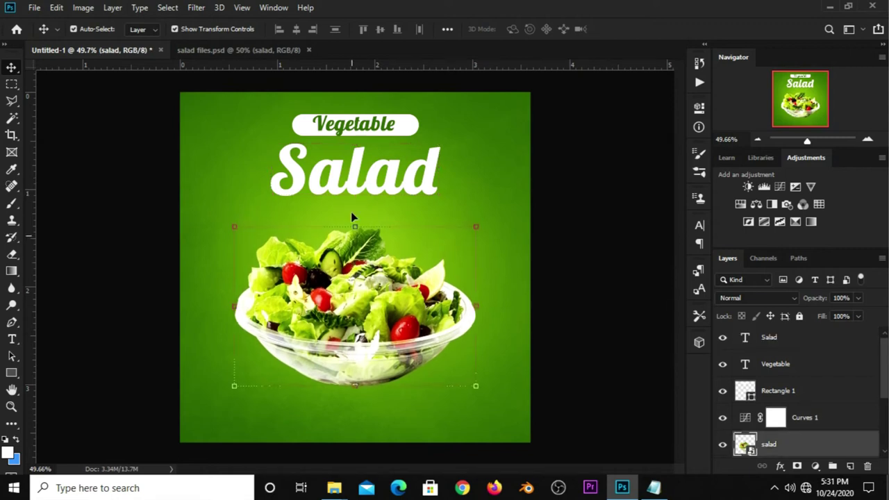
{"action": "left_click", "coordinate": [353, 174]}
Step: Add a Drop Shadow to the Salad title with a 90° angle and adjusted spread and size
{"action": "left_click", "coordinate": [575, 224]}
{"action": "left_click", "coordinate": [372, 194]}
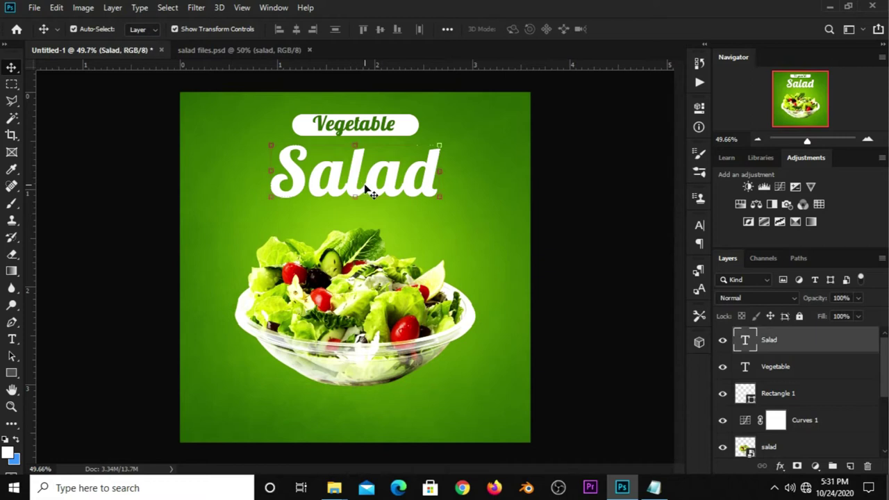
{"action": "left_click", "coordinate": [780, 467]}
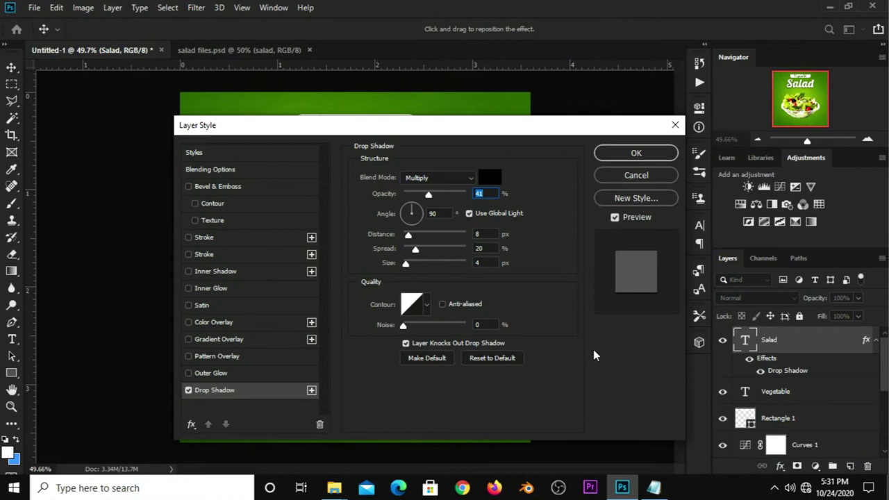
{"action": "double_click", "coordinate": [446, 213]}
{"action": "type", "text": "90"}
{"action": "left_click", "coordinate": [485, 233]}
{"action": "type", "text": "0"}
{"action": "key", "text": "Tab"}
{"action": "left_click", "coordinate": [611, 154]}
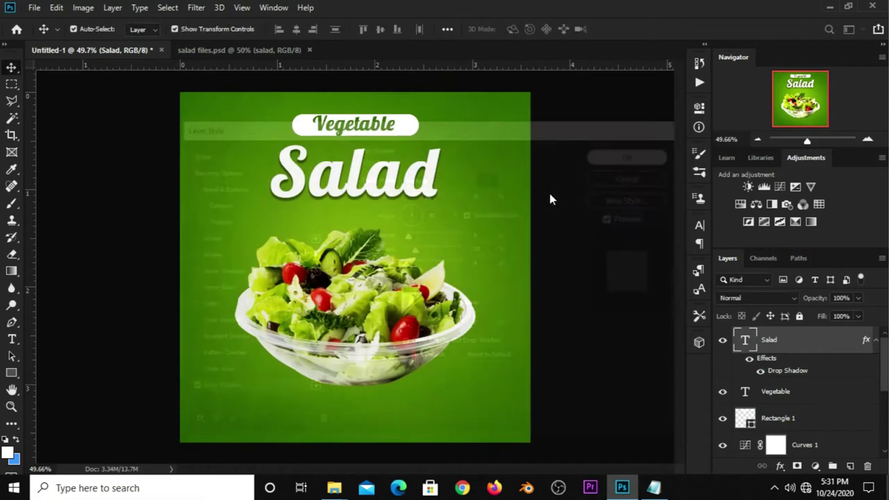
{"action": "left_click", "coordinate": [554, 201]}
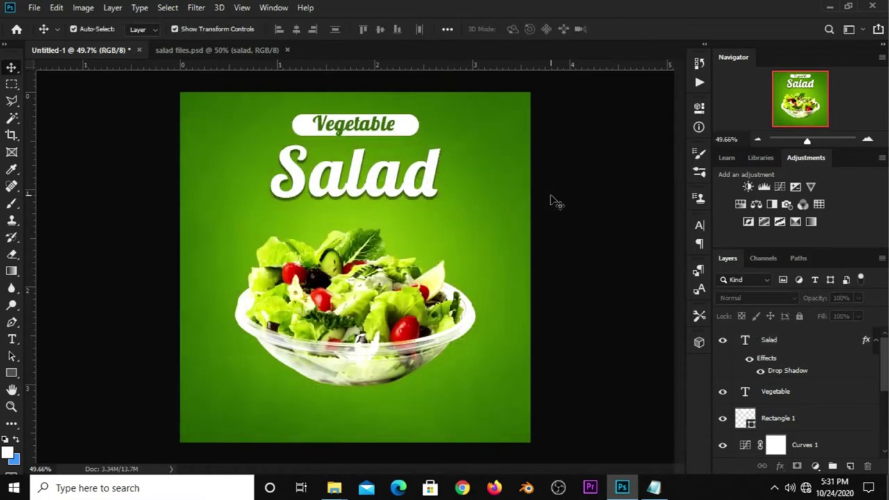
Step: Copy leaf layer 2 from salad files.psd into the poster above Salad's d and load its outline
{"action": "left_click", "coordinate": [199, 53]}
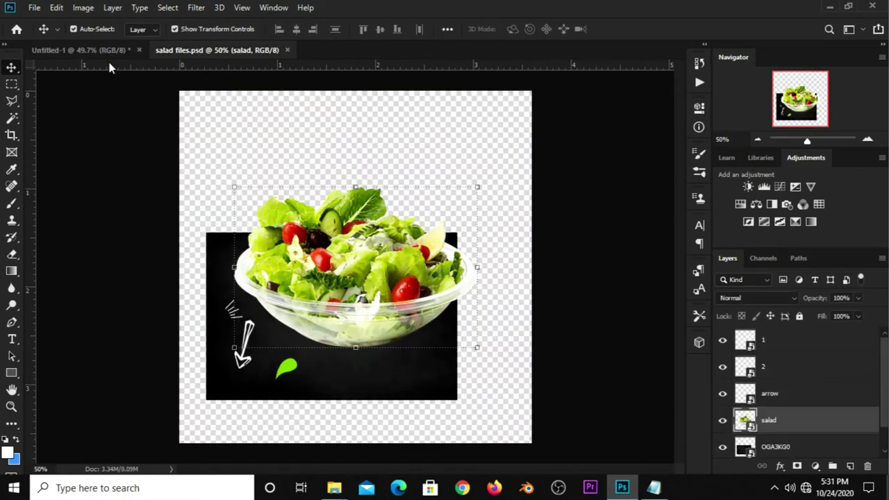
{"action": "left_click", "coordinate": [286, 368]}
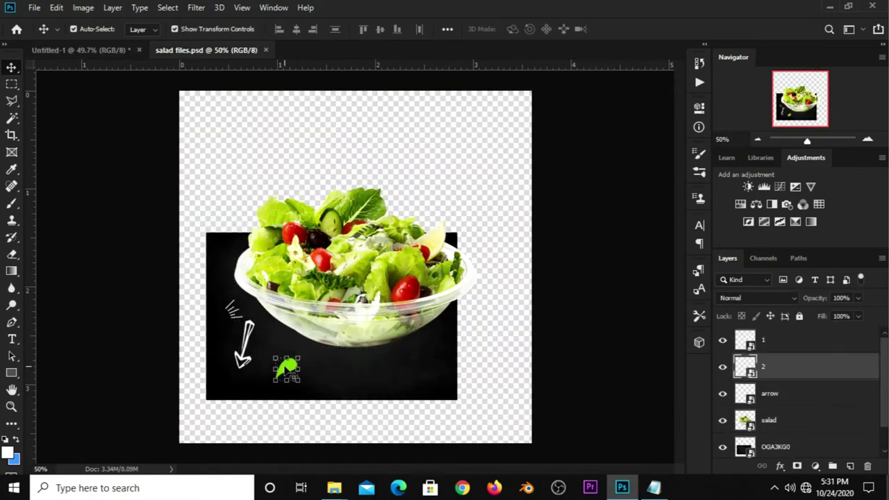
{"action": "left_click", "coordinate": [93, 52]}
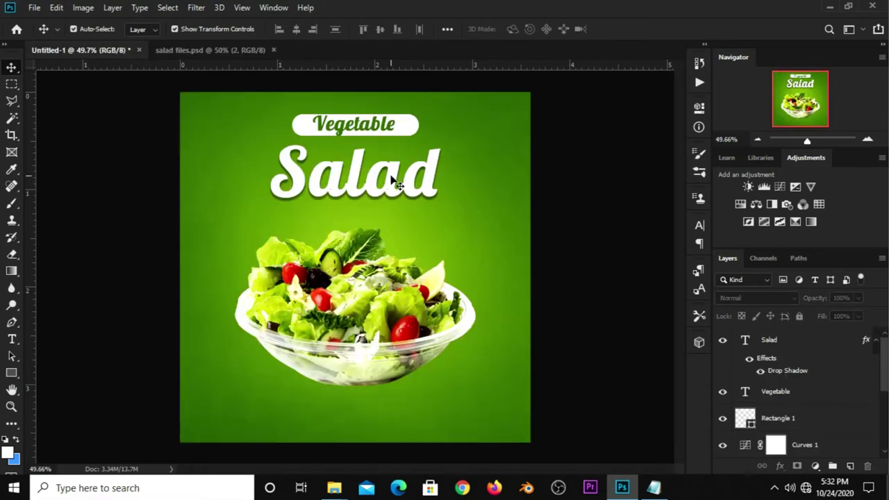
{"action": "left_click_drag", "start_coordinate": [400, 181], "coordinate": [411, 223]}
{"action": "left_click_drag", "start_coordinate": [356, 271], "coordinate": [417, 147]}
{"action": "left_click", "coordinate": [551, 193]}
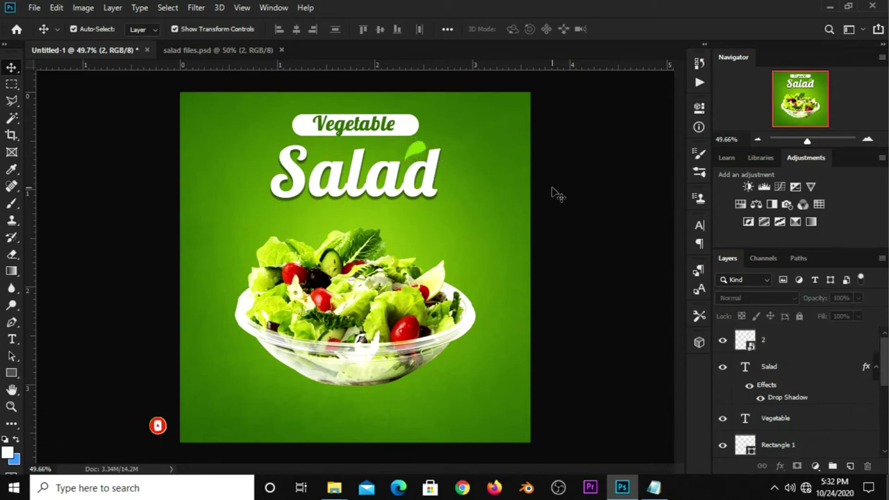
{"action": "left_click", "coordinate": [420, 156]}
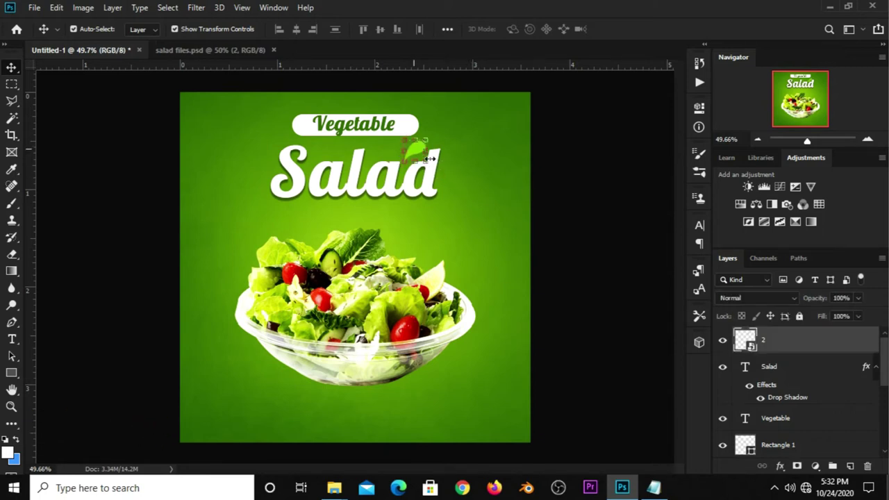
{"action": "left_click", "coordinate": [737, 345], "text": "ctrl"}
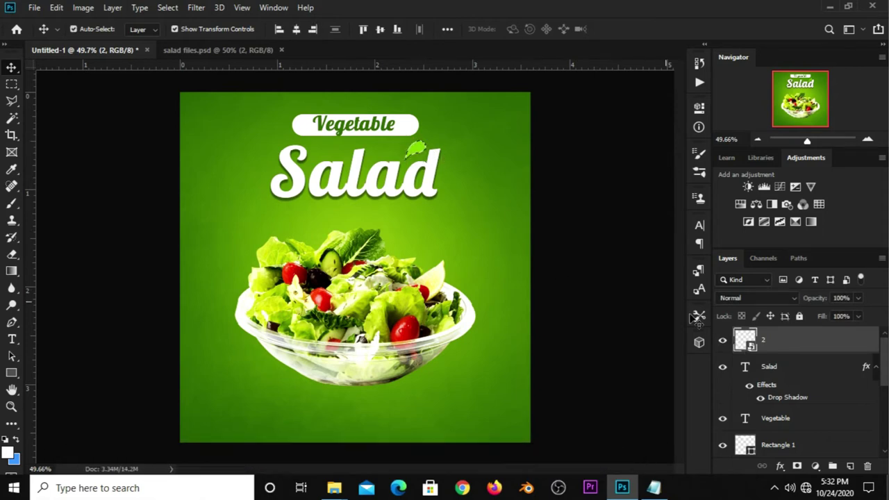
Step: On a new layer, stroke the leaf selection with a 2 px white centre stroke, then deselect
{"action": "left_click", "coordinate": [850, 465]}
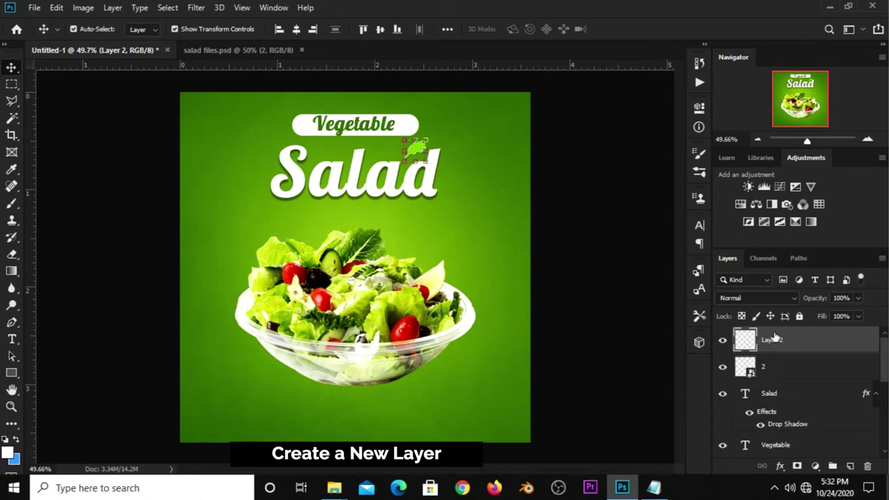
{"action": "left_click", "coordinate": [11, 85]}
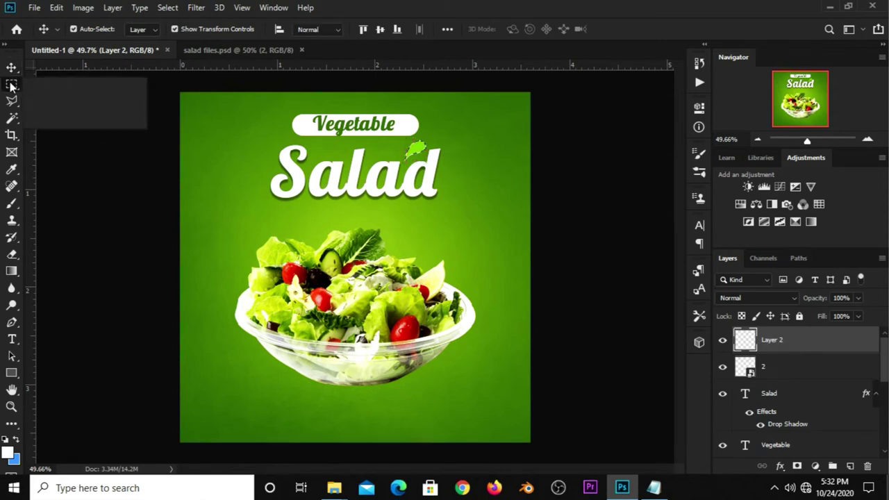
{"action": "right_click", "coordinate": [11, 84]}
{"action": "left_click", "coordinate": [60, 86]}
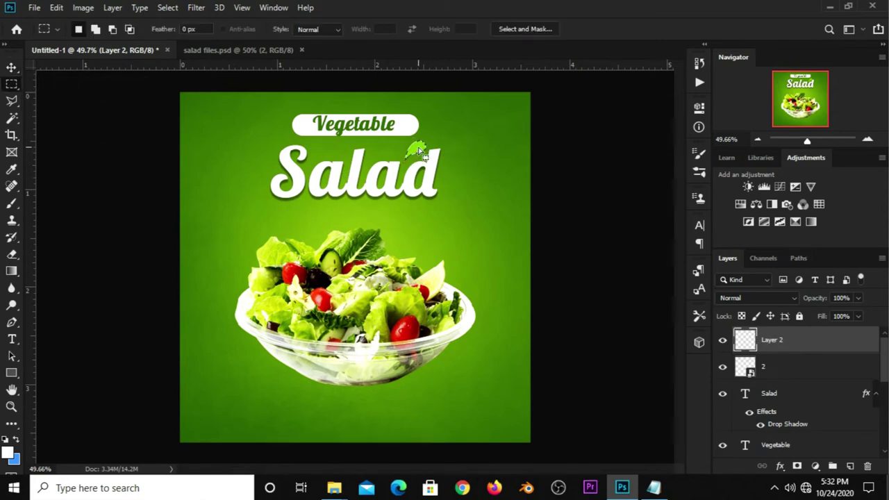
{"action": "right_click", "coordinate": [419, 147]}
{"action": "left_click", "coordinate": [447, 316]}
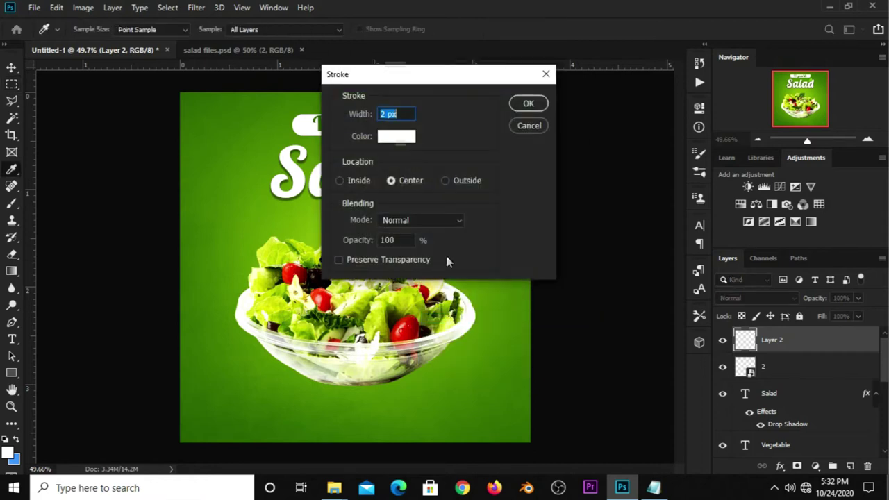
{"action": "left_click", "coordinate": [410, 139]}
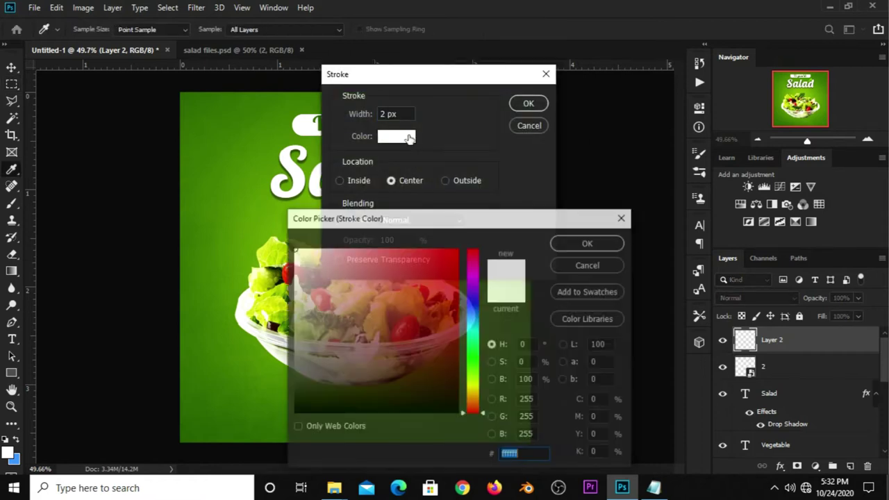
{"action": "left_click", "coordinate": [569, 243]}
{"action": "left_click", "coordinate": [526, 104]}
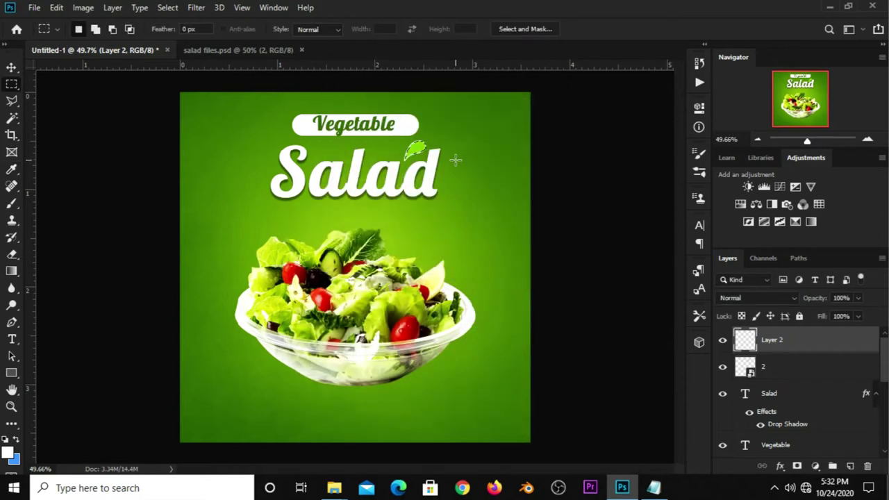
{"action": "key", "text": "ctrl+d"}
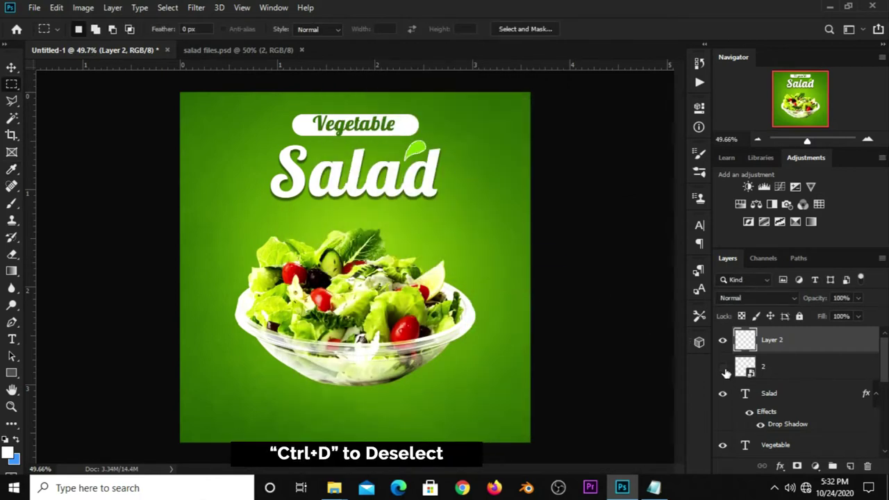
Step: Hide the filled green leaf and slightly rotate the white leaf outline
{"action": "key", "text": "v"}
{"action": "left_click", "coordinate": [723, 340]}
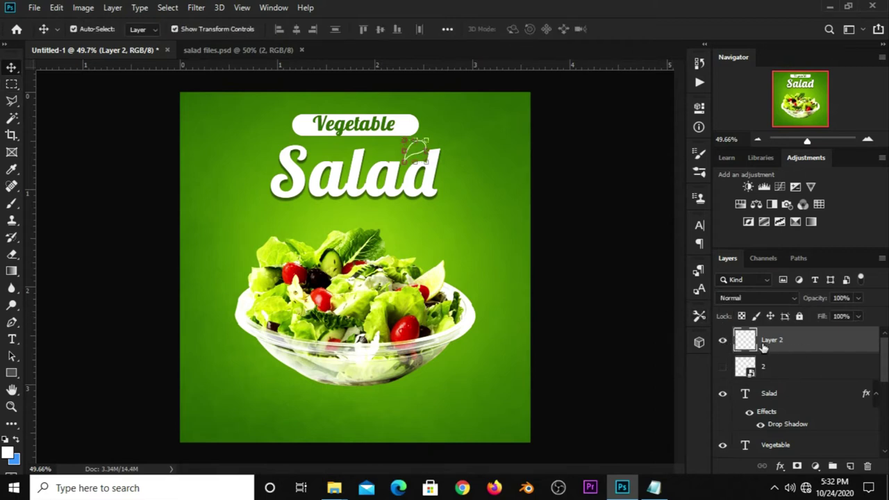
{"action": "key", "text": "ctrl+t"}
{"action": "left_click_drag", "start_coordinate": [431, 134], "coordinate": [437, 148]}
{"action": "key", "text": "Return"}
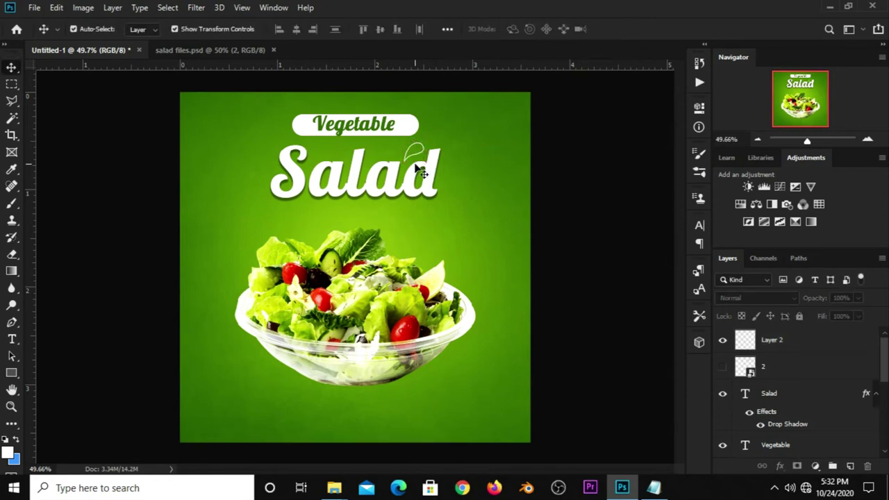
Step: Duplicate the leaf outline and rotate the copy away from the original
{"action": "left_click", "coordinate": [798, 338]}
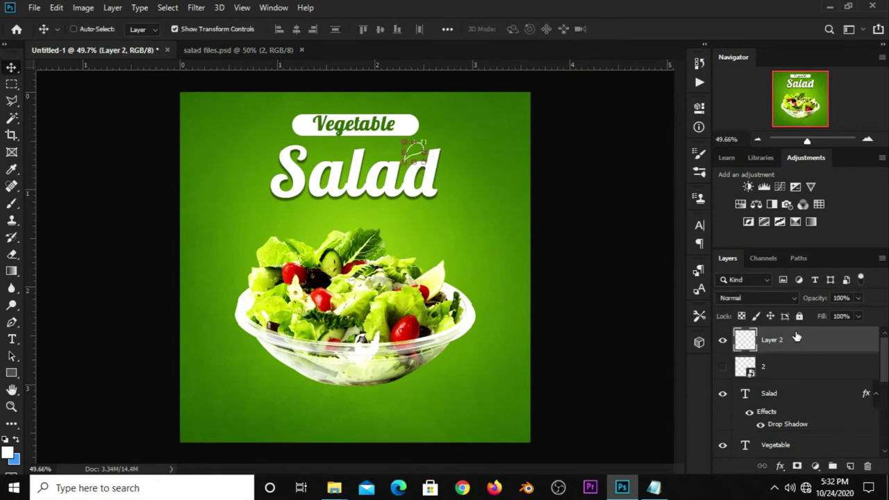
{"action": "key", "text": "ctrl+j"}
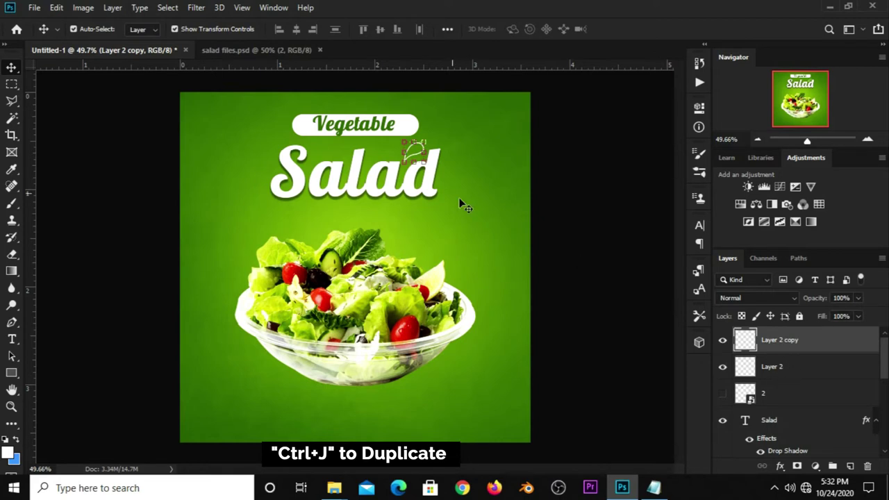
{"action": "key", "text": "ctrl+t"}
{"action": "mouse_move", "coordinate": [411, 144]}
{"action": "left_mouse_down"}
{"action": "mouse_move", "coordinate": [424, 125]}
{"action": "mouse_move", "coordinate": [415, 117]}
{"action": "left_mouse_up"}
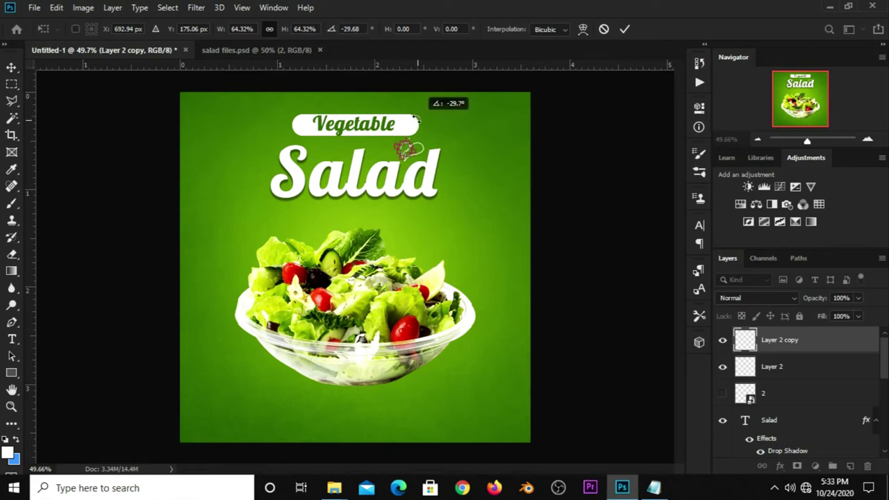
{"action": "key", "text": "Return"}
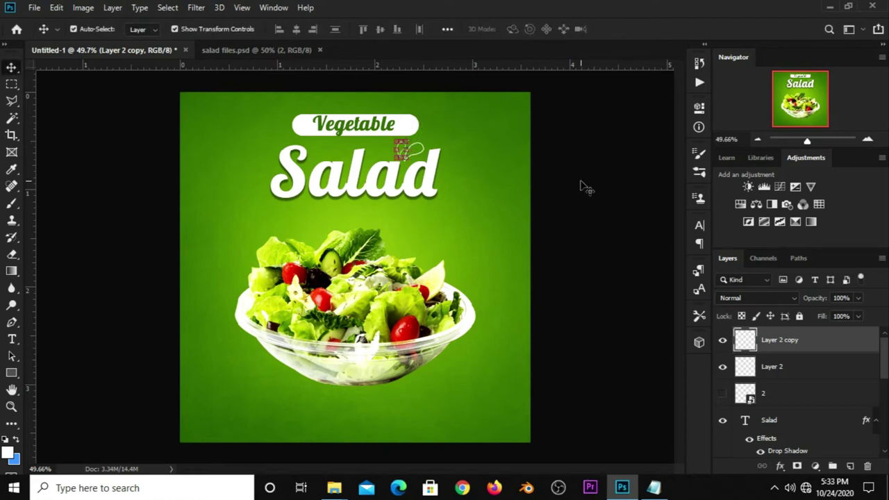
{"action": "left_click", "coordinate": [581, 184]}
{"action": "left_click", "coordinate": [401, 154]}
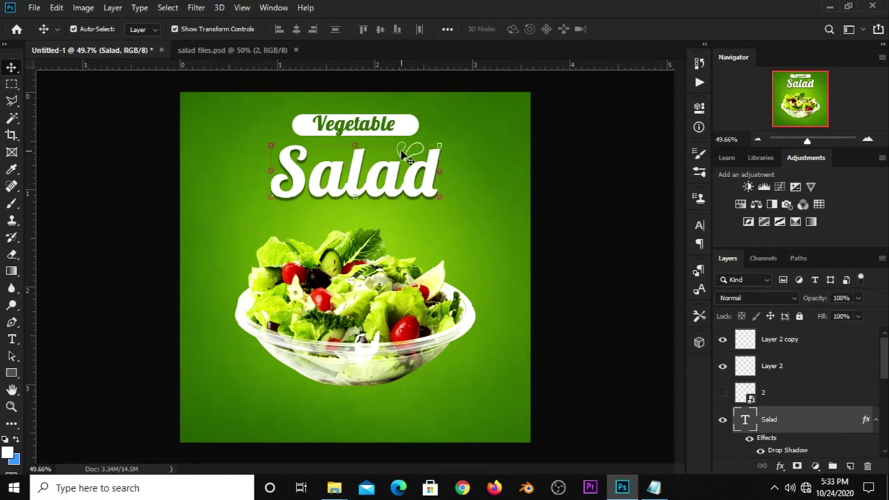
{"action": "left_click", "coordinate": [565, 216]}
{"action": "left_click", "coordinate": [797, 345]}
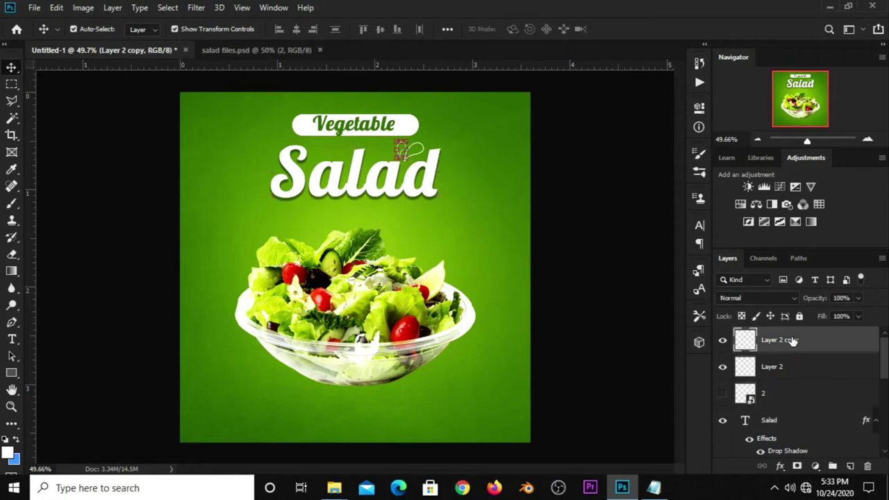
{"action": "left_click", "coordinate": [594, 226]}
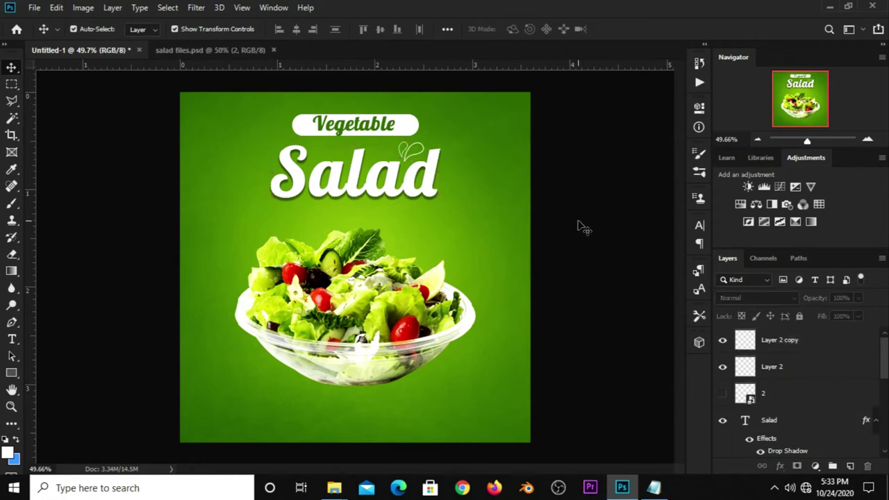
Step: Re-rotate the leaf copy to about -8° above Salad's d
{"action": "left_click", "coordinate": [818, 345]}
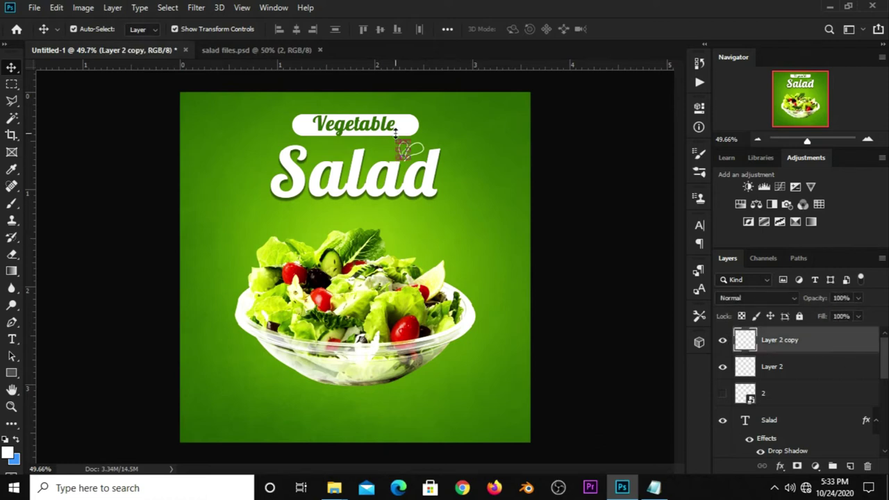
{"action": "key", "text": "ctrl+t"}
{"action": "left_click_drag", "start_coordinate": [432, 121], "coordinate": [439, 104]}
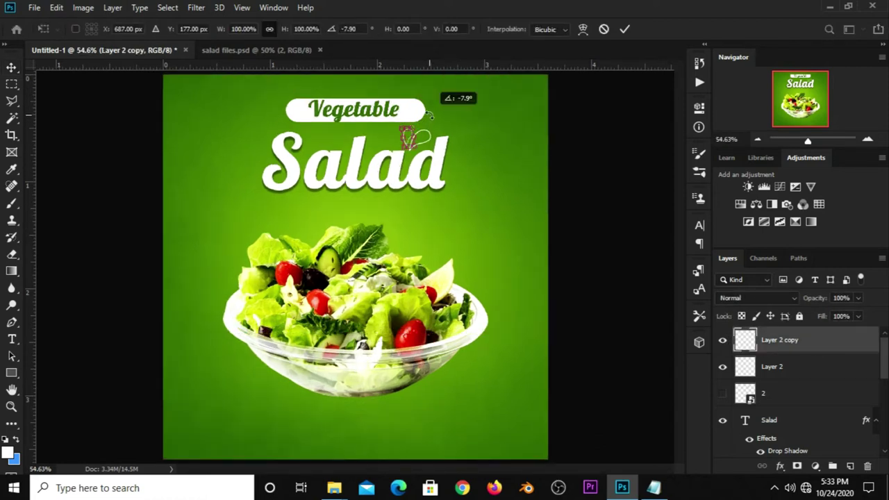
{"action": "key", "text": "Return"}
{"action": "left_click", "coordinate": [628, 274]}
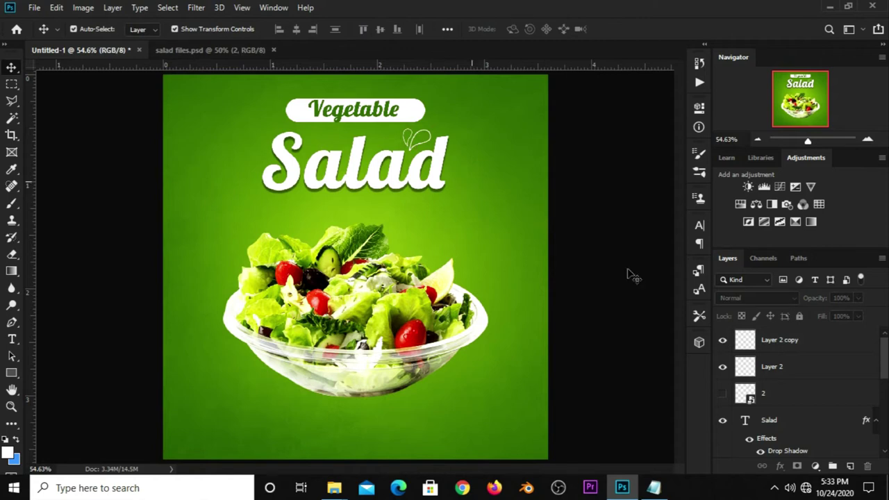
{"action": "left_click", "coordinate": [761, 377]}
Step: Duplicate the leaf, flip it horizontally, and place it at the upper left of the S
{"action": "key", "text": "ctrl+j"}
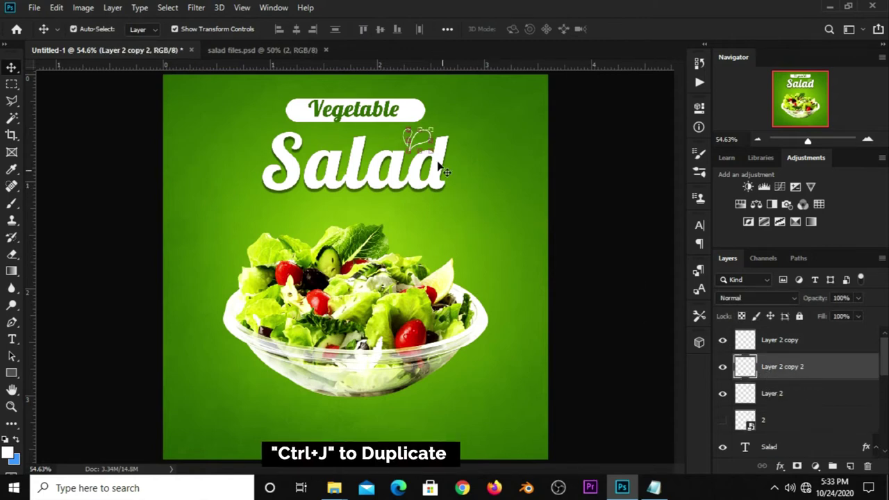
{"action": "key", "text": "ctrl+t"}
{"action": "left_click_drag", "start_coordinate": [420, 143], "coordinate": [260, 146]}
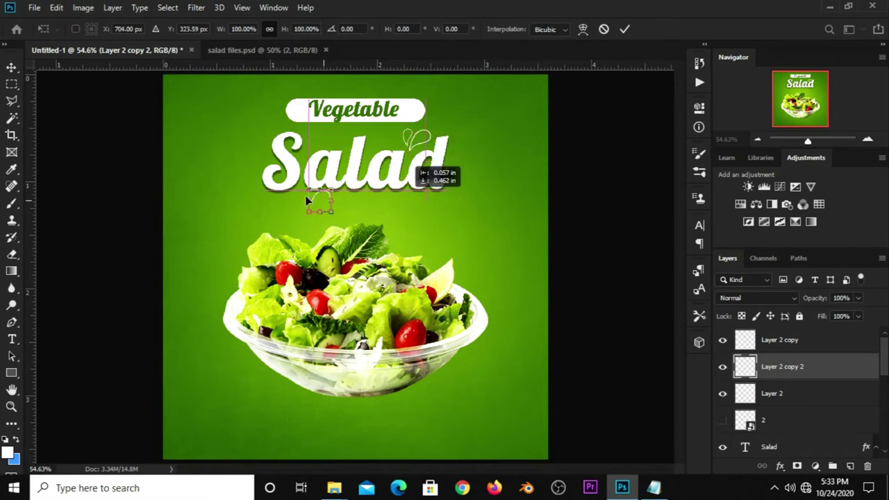
{"action": "right_click", "coordinate": [261, 145]}
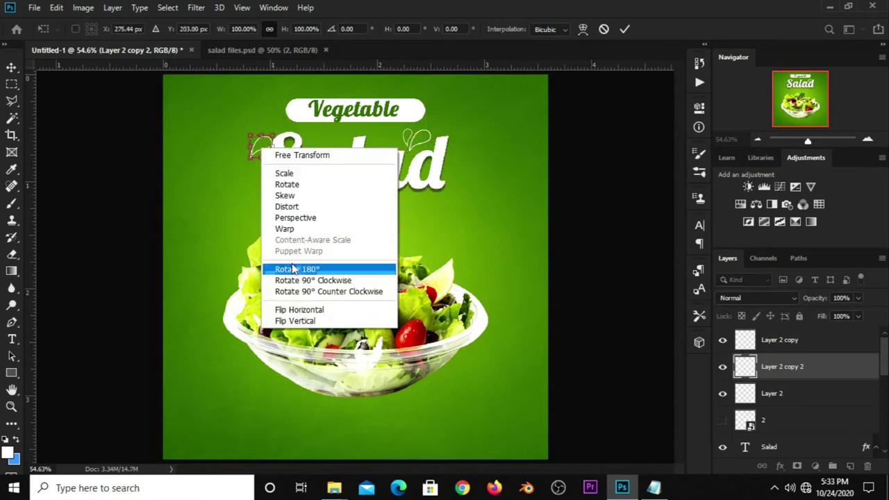
{"action": "left_click", "coordinate": [302, 310]}
{"action": "mouse_move", "coordinate": [258, 144]}
{"action": "left_mouse_down"}
{"action": "mouse_move", "coordinate": [239, 144]}
{"action": "mouse_move", "coordinate": [240, 163]}
{"action": "mouse_move", "coordinate": [264, 157]}
{"action": "left_mouse_up"}
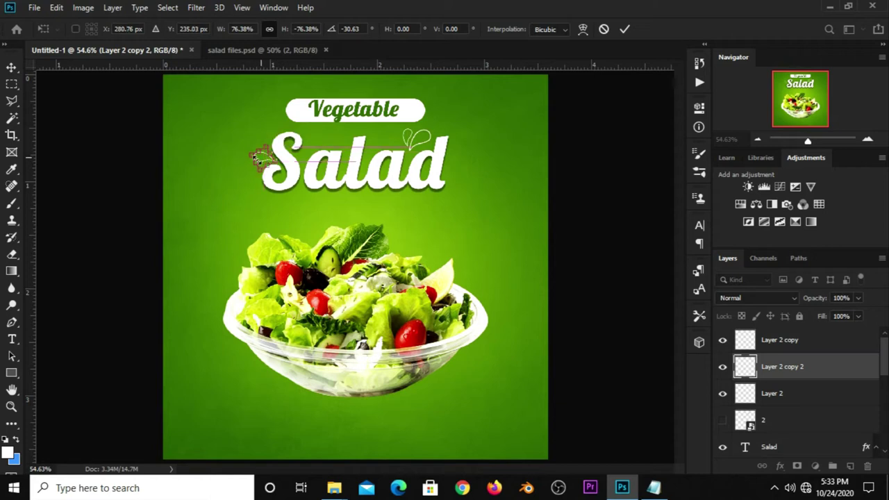
{"action": "key", "text": "Return"}
{"action": "left_click", "coordinate": [601, 240]}
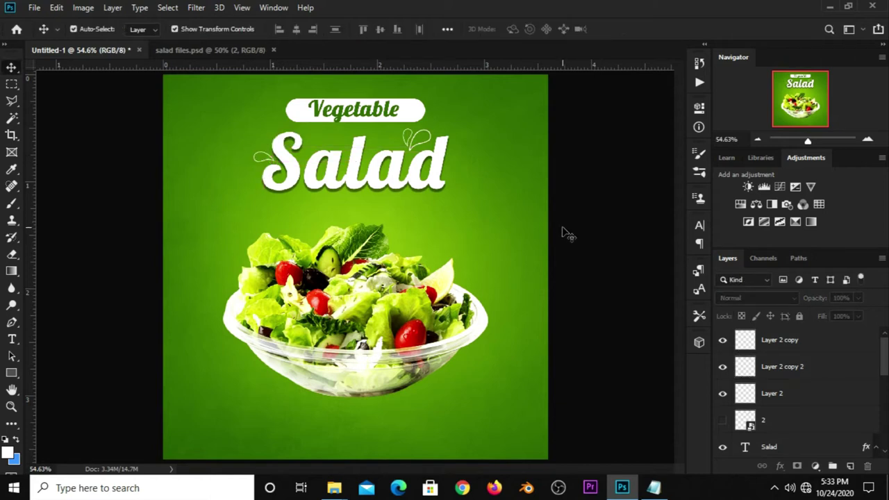
Step: Draw a paragraph text box below the bowl with 11 pt placeholder text
{"action": "left_click", "coordinate": [20, 341]}
{"action": "left_click", "coordinate": [62, 340]}
{"action": "left_click_drag", "start_coordinate": [231, 412], "coordinate": [422, 431]}
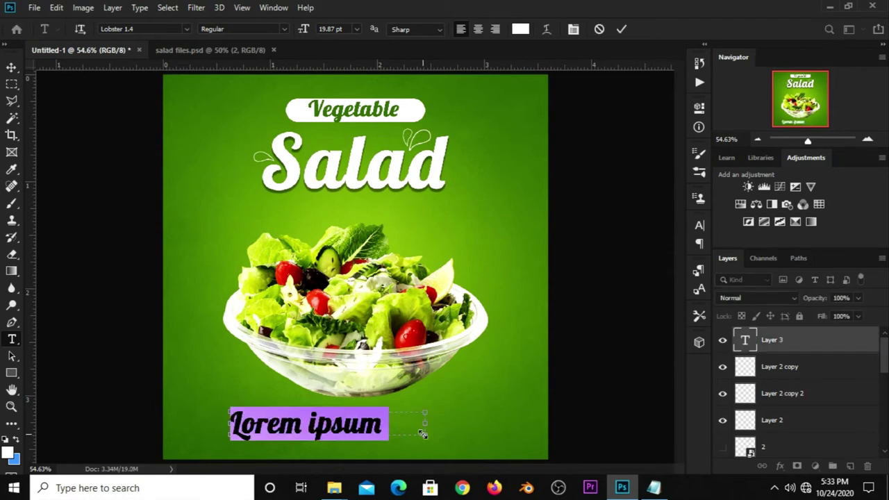
{"action": "left_click_drag", "start_coordinate": [429, 434], "coordinate": [476, 446]}
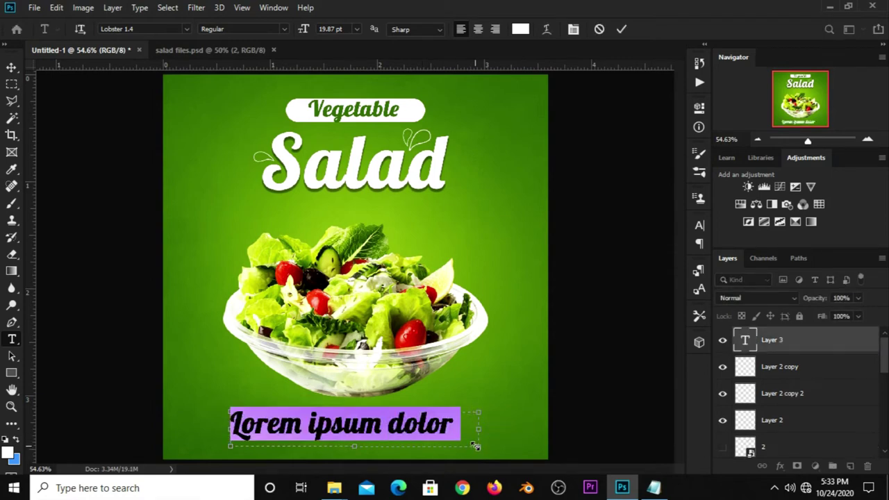
{"action": "left_click", "coordinate": [356, 30]}
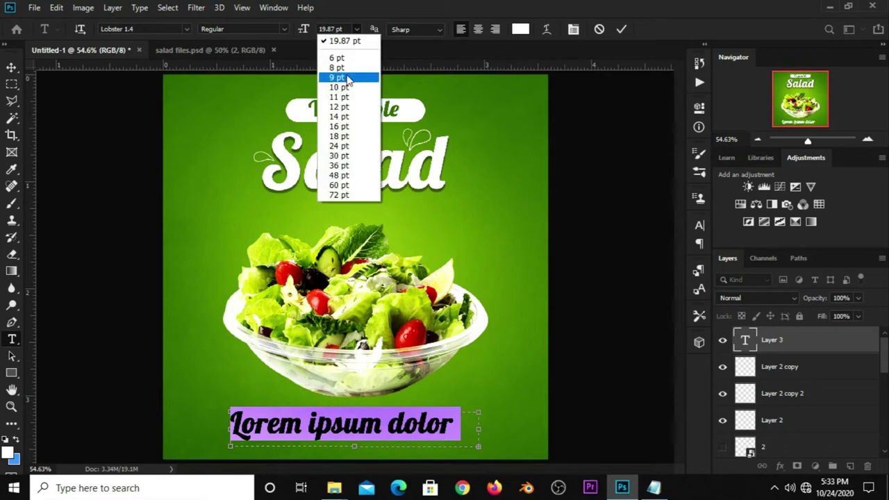
{"action": "left_click", "coordinate": [347, 57]}
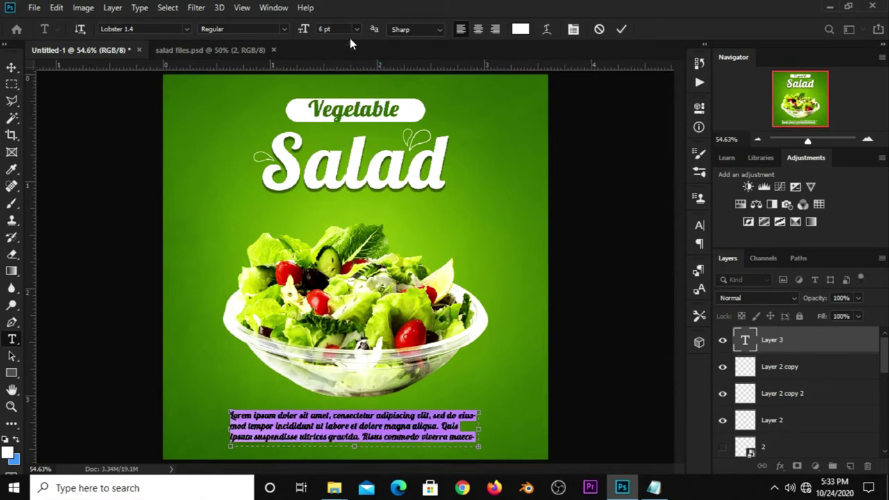
{"action": "left_click", "coordinate": [354, 29]}
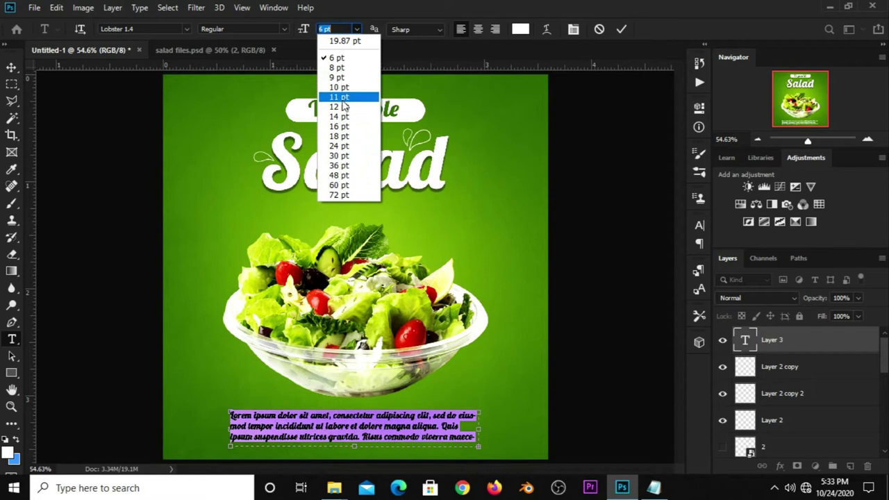
{"action": "left_click", "coordinate": [342, 104]}
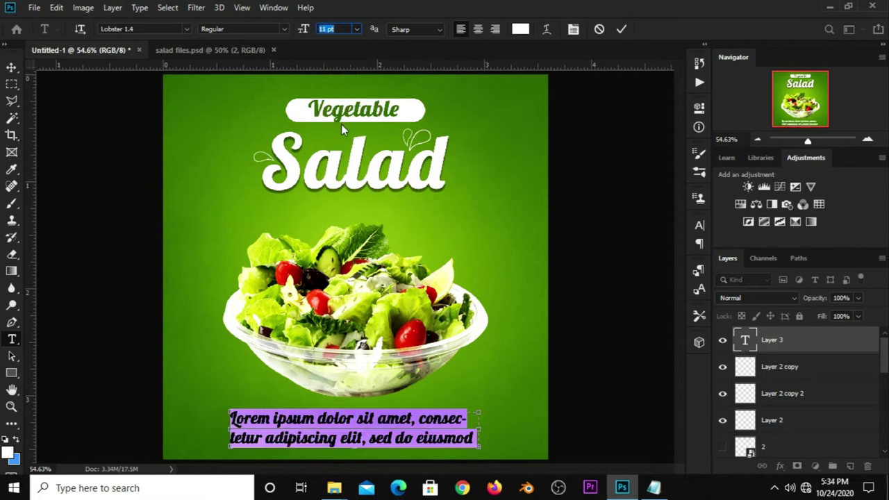
{"action": "left_click_drag", "start_coordinate": [479, 431], "coordinate": [510, 431]}
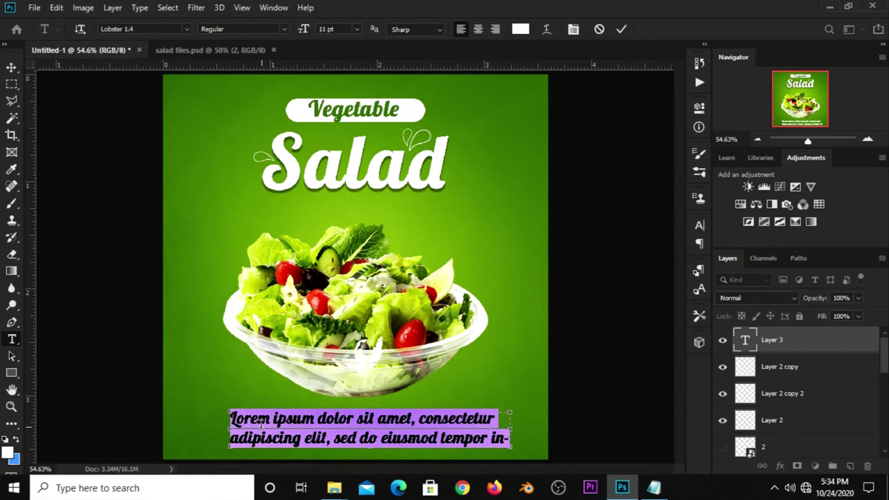
Step: Trim the placeholder to one line, 'Lorem ipsum dolor sit amet, consectetur', and commit it
{"action": "left_click", "coordinate": [241, 441]}
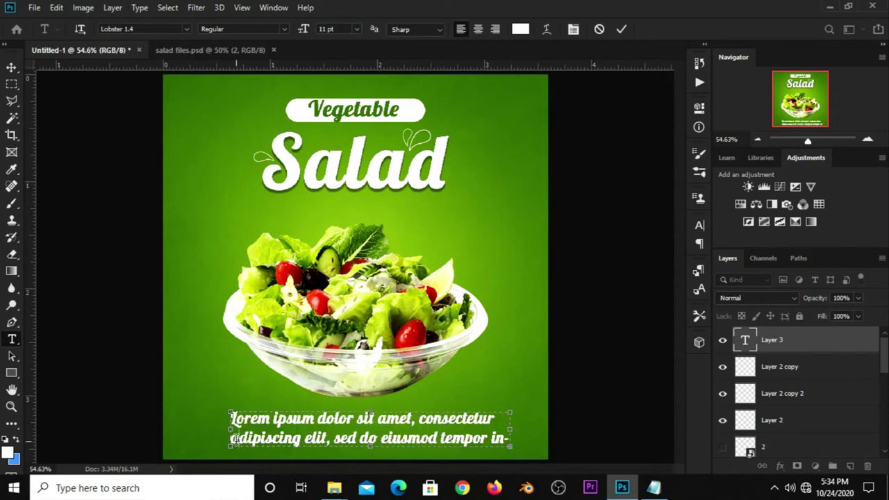
{"action": "mouse_move", "coordinate": [252, 438]}
{"action": "left_mouse_down"}
{"action": "mouse_move", "coordinate": [513, 444]}
{"action": "mouse_move", "coordinate": [217, 436]}
{"action": "left_mouse_up"}
{"action": "key", "text": "BackSpace"}
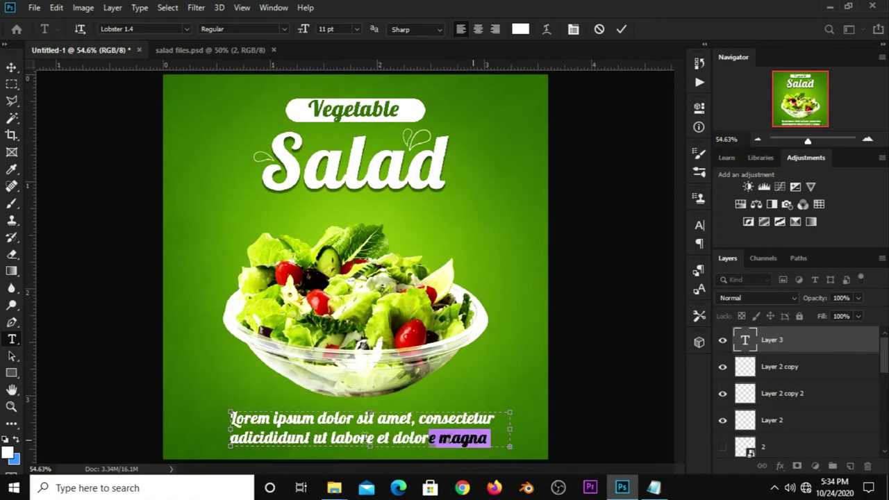
{"action": "key", "text": "BackSpace"}
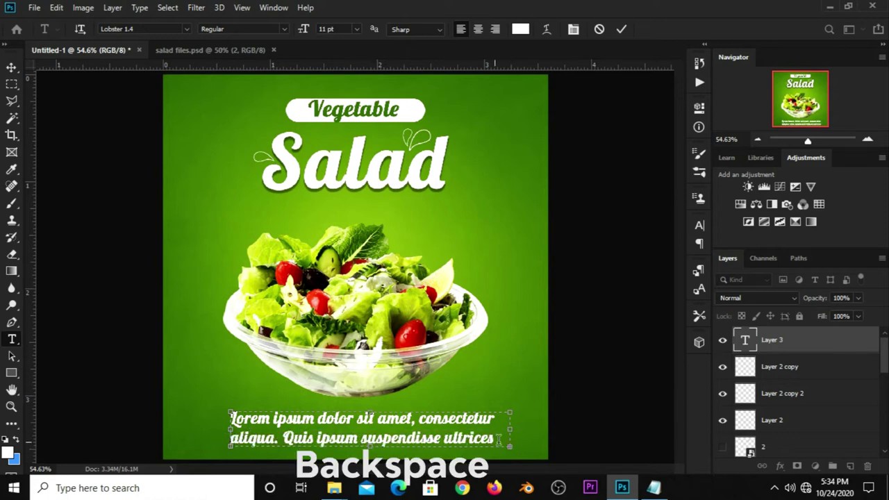
{"action": "left_click_drag", "start_coordinate": [498, 439], "coordinate": [218, 437]}
{"action": "key", "text": "BackSpace"}
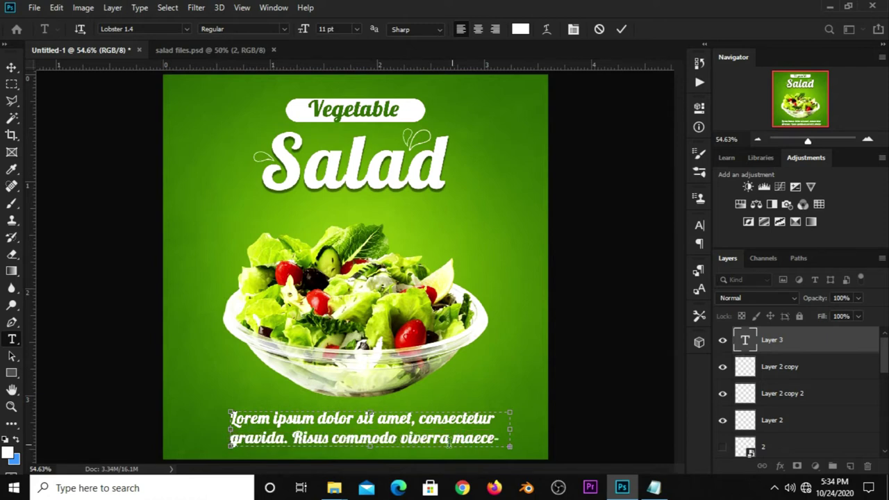
{"action": "left_click_drag", "start_coordinate": [501, 437], "coordinate": [220, 437]}
{"action": "key", "text": "BackSpace"}
{"action": "left_click_drag", "start_coordinate": [465, 437], "coordinate": [219, 437]}
{"action": "key", "text": "BackSpace"}
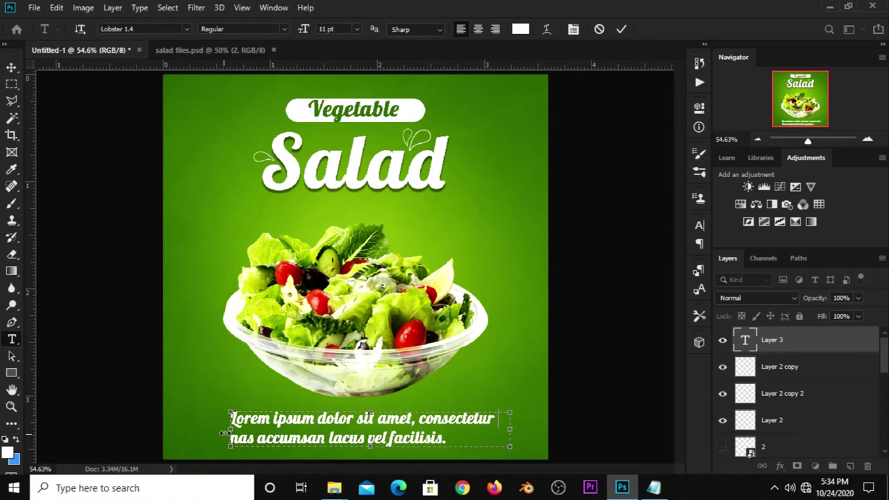
{"action": "left_click", "coordinate": [621, 32]}
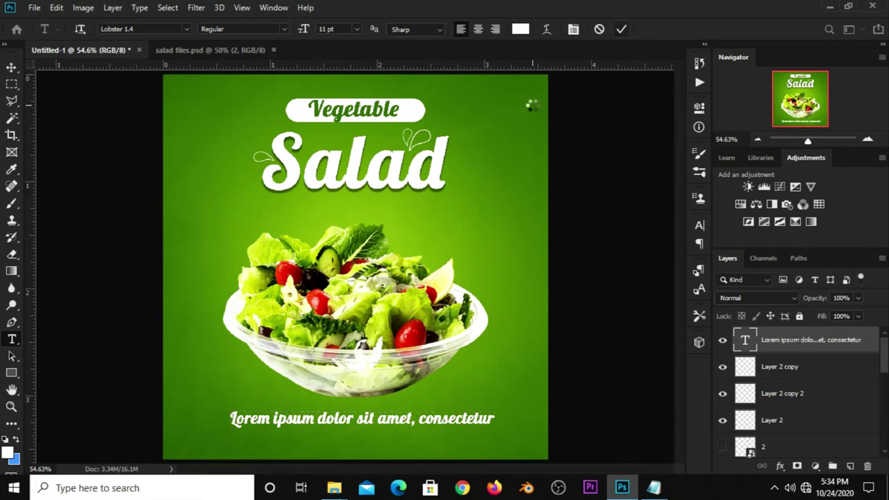
{"action": "left_click", "coordinate": [699, 225]}
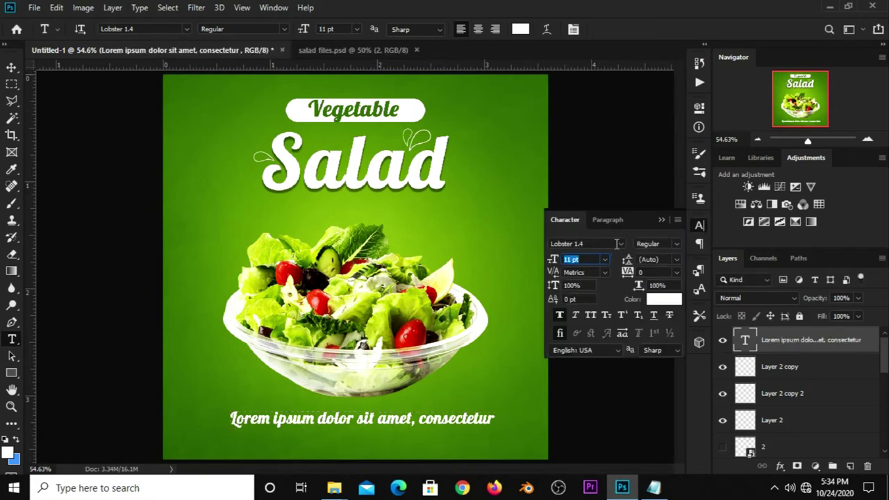
{"action": "left_click", "coordinate": [620, 244]}
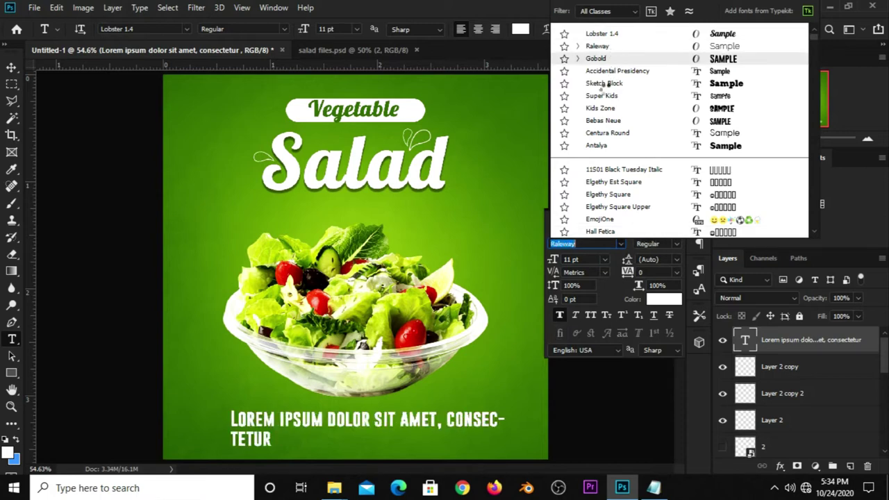
Step: Set the subtitle font to Adlinnaka Bold at 7 pt
{"action": "left_click", "coordinate": [584, 242]}
{"action": "type", "text": "dlinnaka"}
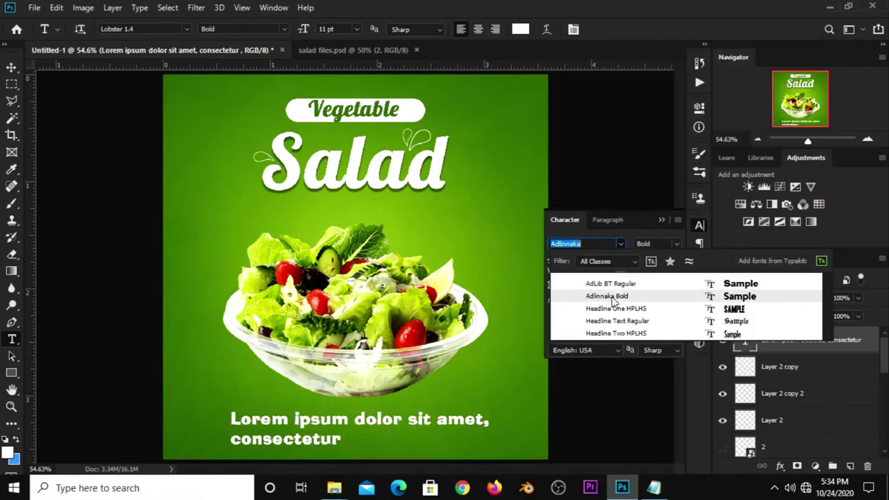
{"action": "left_click", "coordinate": [607, 296]}
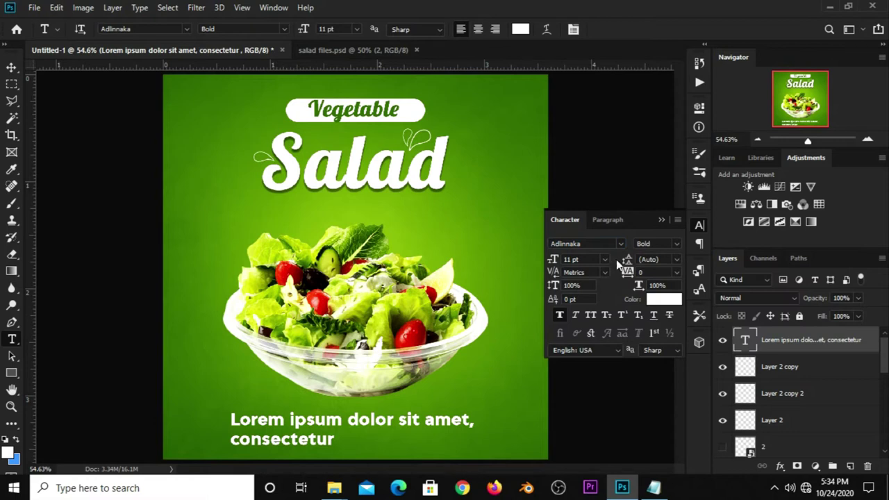
{"action": "left_click", "coordinate": [564, 259]}
{"action": "key", "text": "Return"}
{"action": "left_click", "coordinate": [661, 220]}
Step: Move the subtitle just below the Salad title and scale it down to about 80%
{"action": "key", "text": "v"}
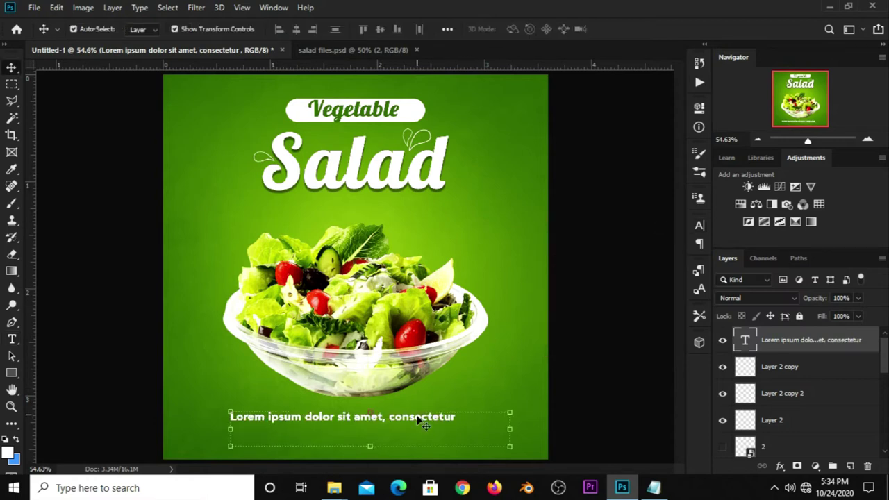
{"action": "left_click_drag", "start_coordinate": [417, 416], "coordinate": [439, 201]}
{"action": "key", "text": "ctrl+t"}
{"action": "left_click_drag", "start_coordinate": [534, 195], "coordinate": [456, 203]}
{"action": "mouse_move", "coordinate": [391, 207]}
{"action": "left_mouse_down"}
{"action": "mouse_move", "coordinate": [417, 201]}
{"action": "mouse_move", "coordinate": [387, 227]}
{"action": "left_mouse_up"}
{"action": "left_click_drag", "start_coordinate": [507, 224], "coordinate": [490, 224]}
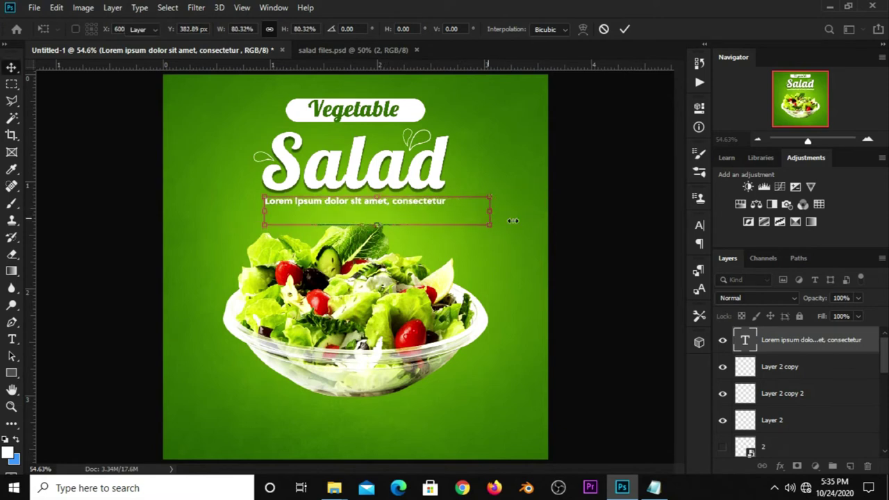
{"action": "key", "text": "Return"}
{"action": "left_click", "coordinate": [576, 238]}
{"action": "left_click", "coordinate": [375, 209]}
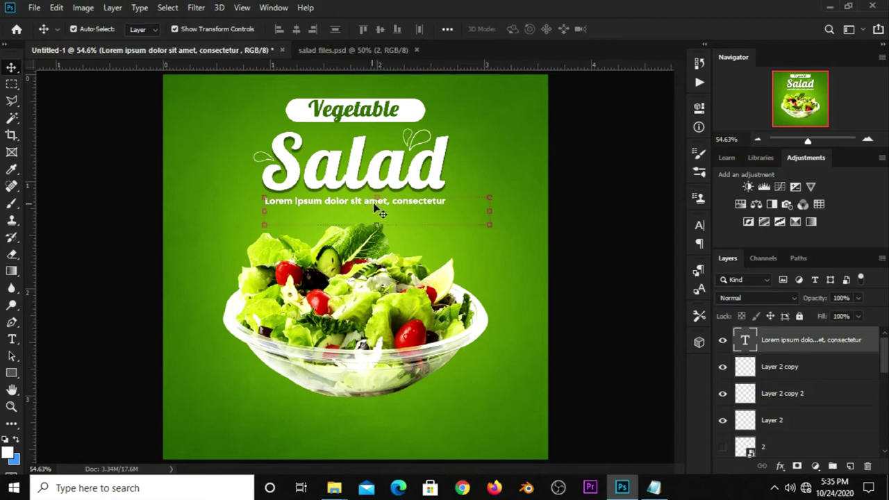
{"action": "left_click", "coordinate": [553, 203]}
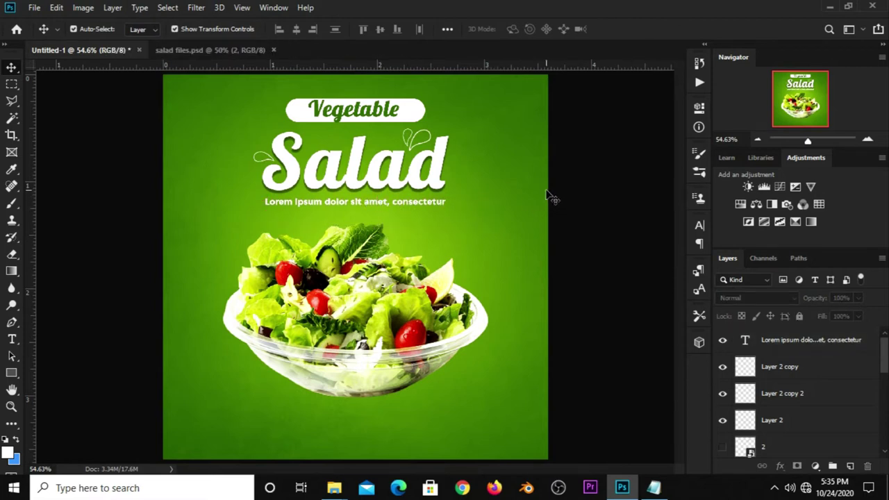
Step: Hide the black background in salad files.psd and bring the line-burst graphic beside the bowl's right edge
{"action": "scroll", "coordinate": [549, 196], "scroll_direction": "down", "scroll_amount": 1}
{"action": "left_click", "coordinate": [209, 50]}
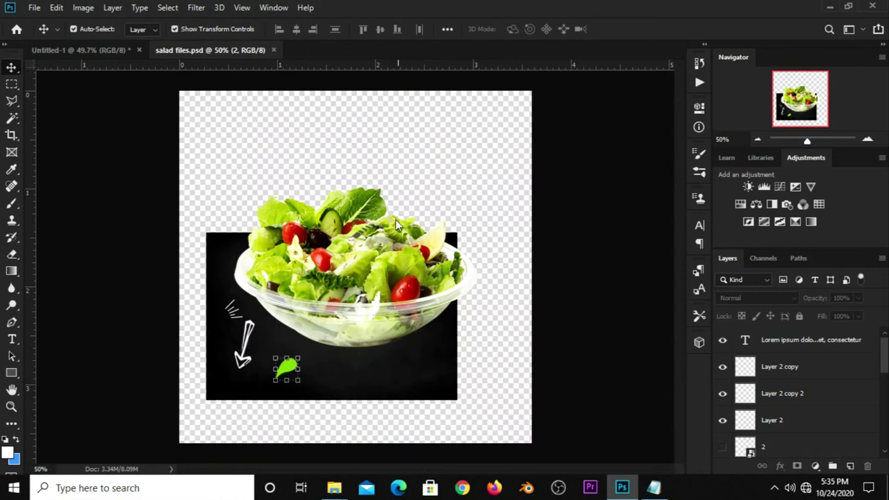
{"action": "left_click", "coordinate": [234, 317]}
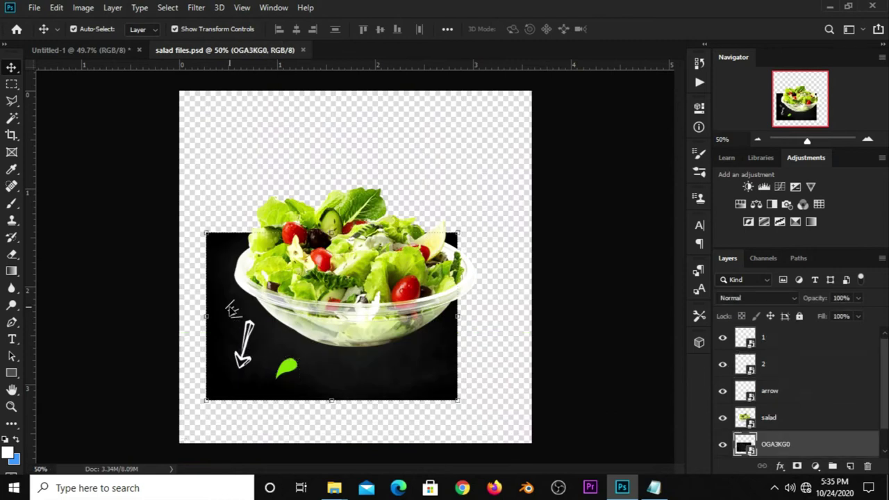
{"action": "left_click", "coordinate": [722, 445]}
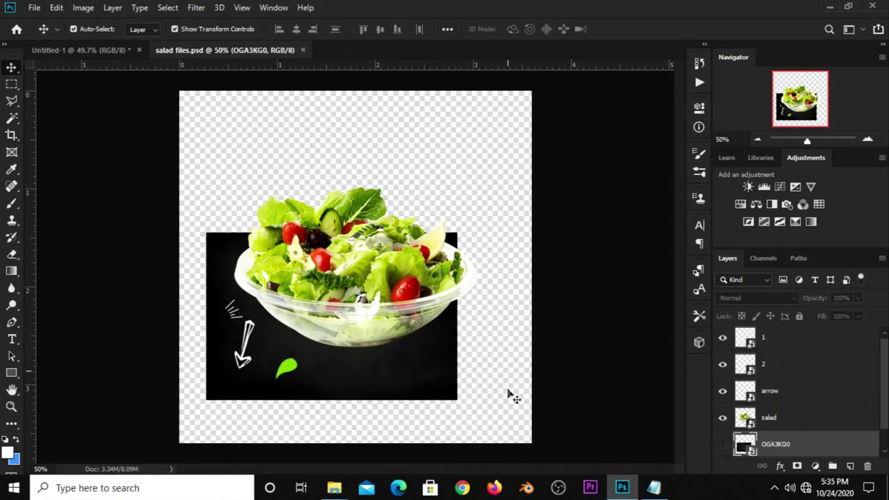
{"action": "left_click", "coordinate": [230, 313], "text": "ctrl"}
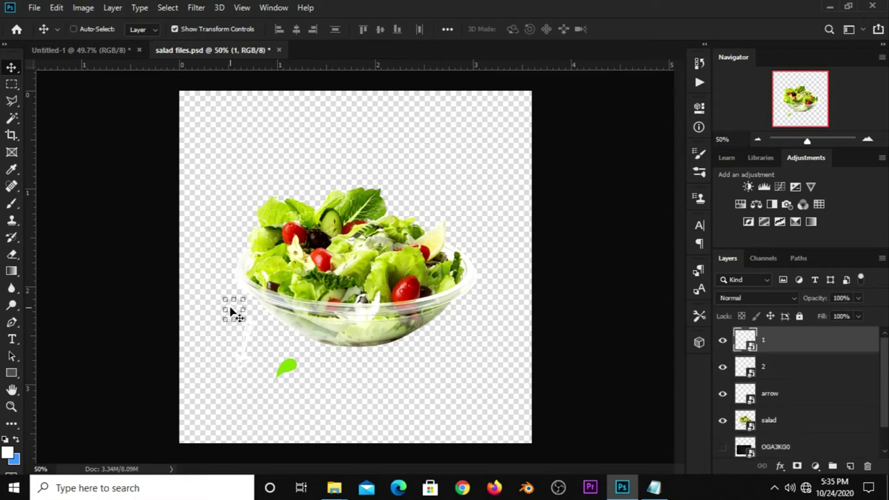
{"action": "left_click", "coordinate": [87, 50]}
{"action": "mouse_move", "coordinate": [182, 208]}
{"action": "left_mouse_down"}
{"action": "mouse_move", "coordinate": [352, 269]}
{"action": "mouse_move", "coordinate": [494, 297]}
{"action": "mouse_move", "coordinate": [486, 304]}
{"action": "mouse_move", "coordinate": [512, 295]}
{"action": "left_mouse_up"}
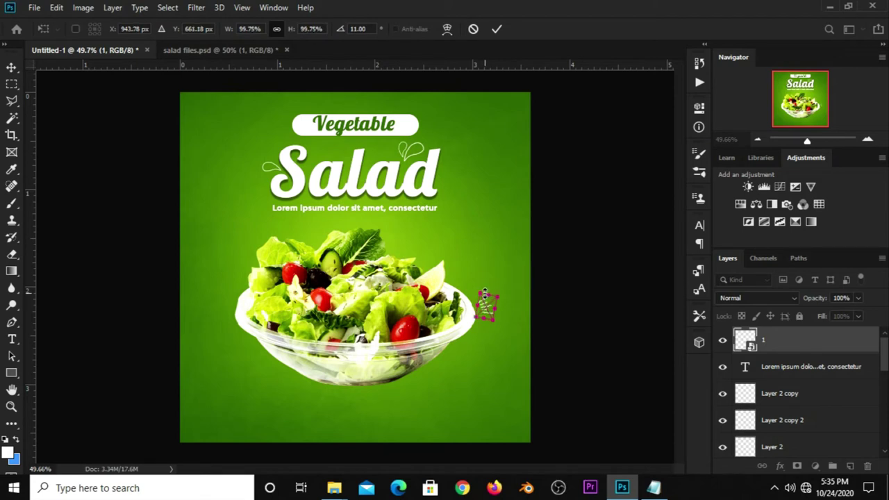
{"action": "key", "text": "Return"}
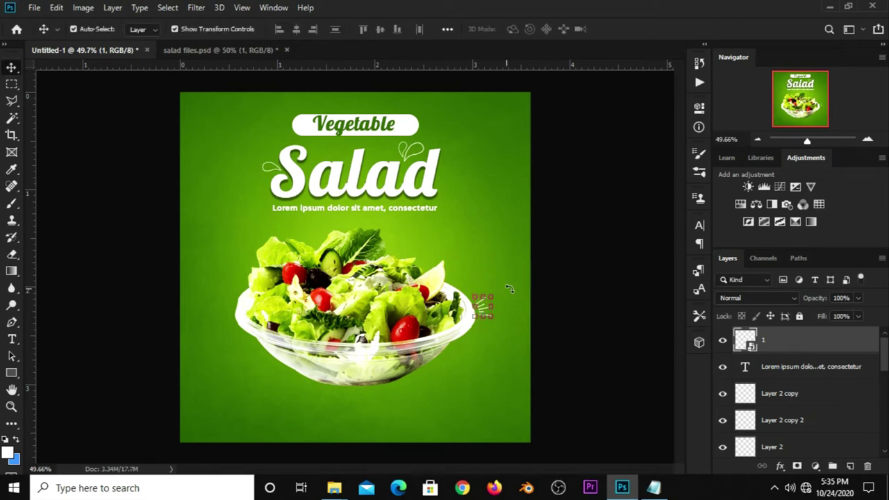
{"action": "left_click", "coordinate": [722, 341]}
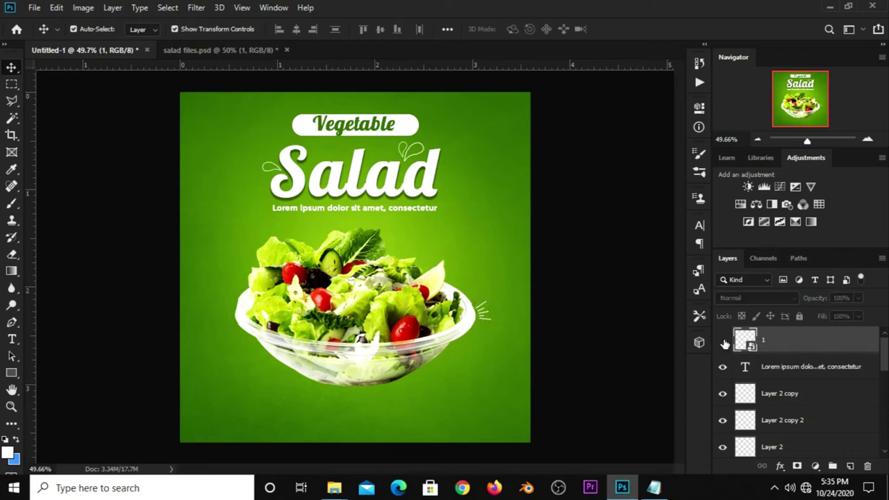
Step: Duplicate the line-burst, flip it horizontally, and angle it at the bowl's left edge
{"action": "key", "text": "ctrl+j"}
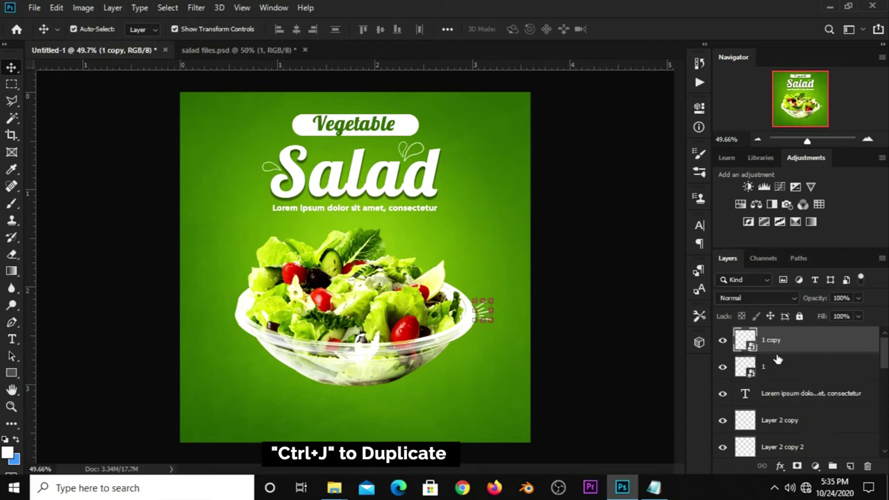
{"action": "key", "text": "ctrl+t"}
{"action": "mouse_move", "coordinate": [459, 324]}
{"action": "left_mouse_down"}
{"action": "mouse_move", "coordinate": [440, 334]}
{"action": "mouse_move", "coordinate": [229, 324]}
{"action": "left_mouse_up"}
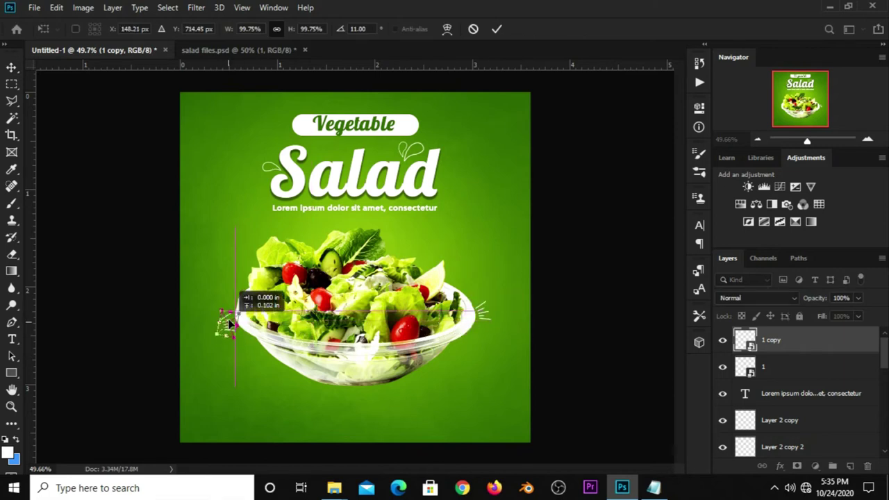
{"action": "right_click", "coordinate": [229, 324]}
{"action": "left_click", "coordinate": [268, 300]}
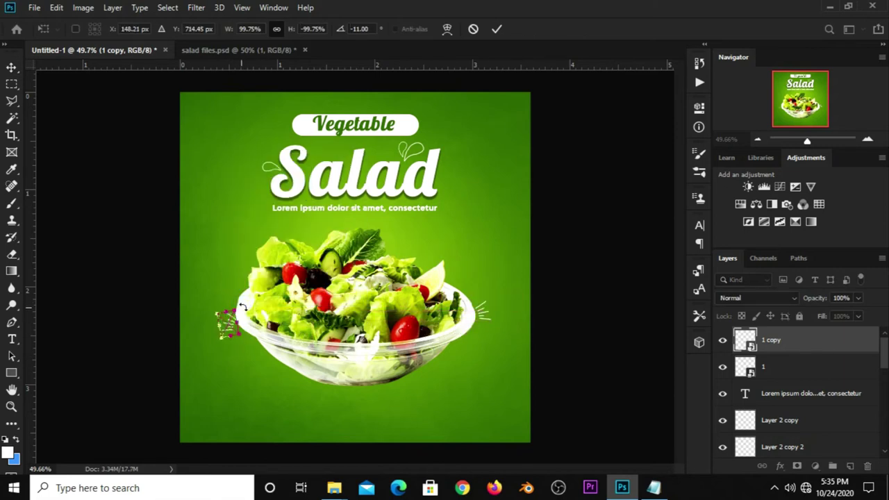
{"action": "mouse_move", "coordinate": [218, 350]}
{"action": "left_mouse_down"}
{"action": "mouse_move", "coordinate": [236, 349]}
{"action": "mouse_move", "coordinate": [223, 324]}
{"action": "mouse_move", "coordinate": [244, 311]}
{"action": "left_mouse_up"}
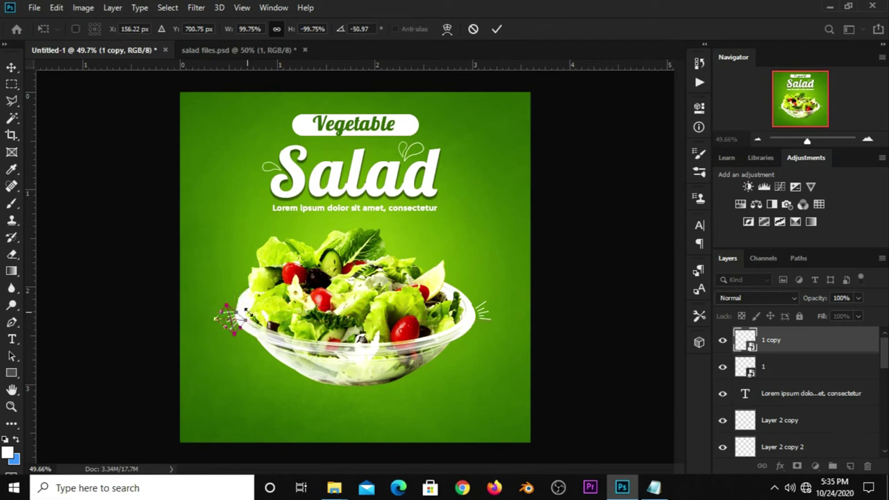
{"action": "key", "text": "Return"}
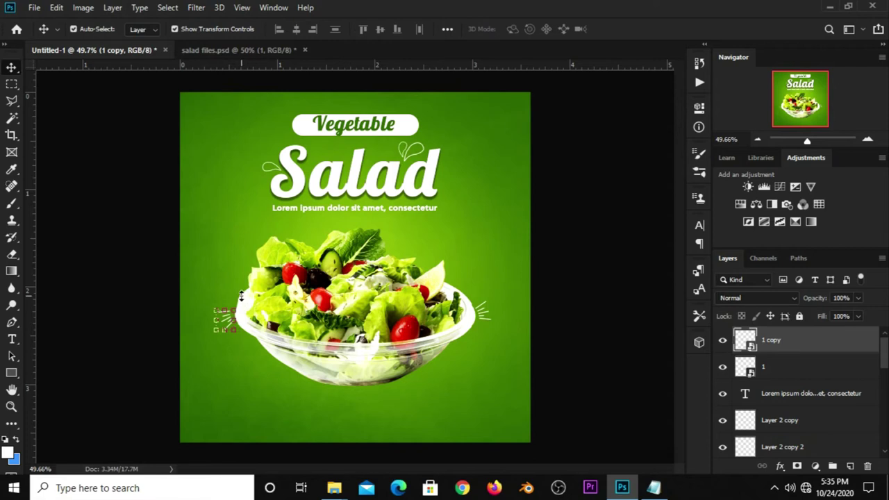
{"action": "key", "text": "ctrl+t"}
{"action": "left_click_drag", "start_coordinate": [241, 293], "coordinate": [247, 297]}
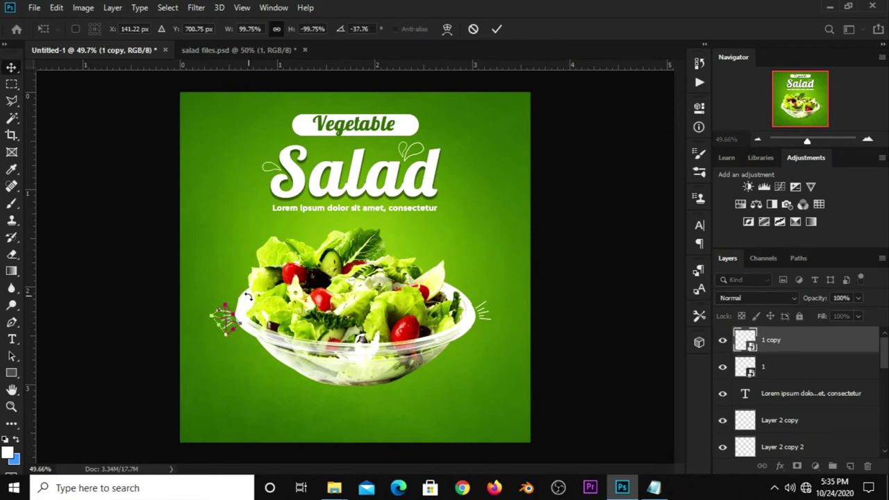
{"action": "key", "text": "Escape"}
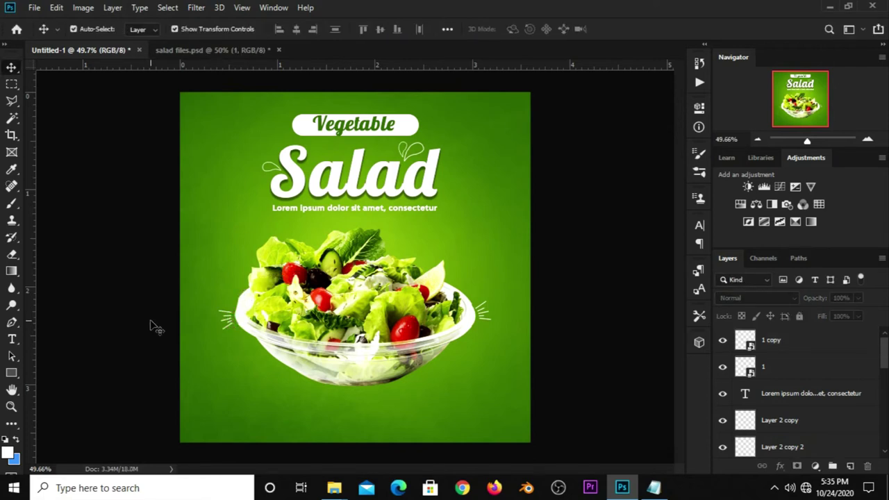
Step: Draw a white rounded-corner pill button near the poster's bottom-left
{"action": "left_click", "coordinate": [15, 375]}
{"action": "left_click", "coordinate": [58, 378]}
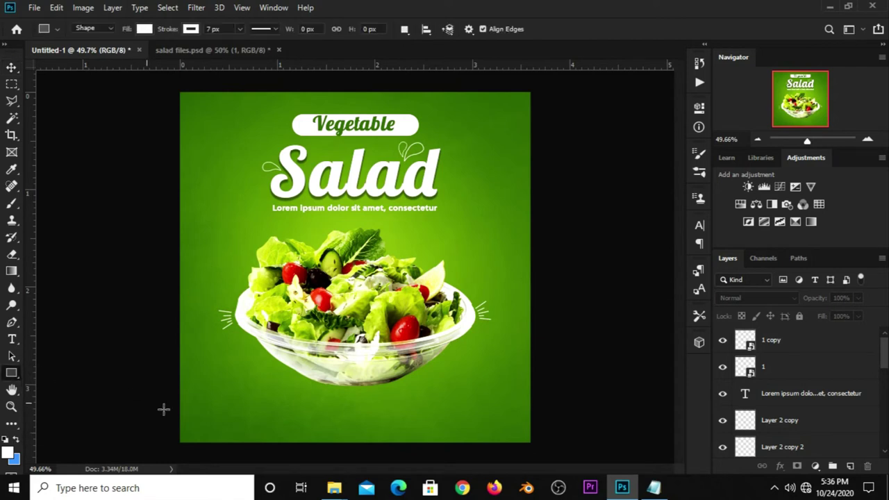
{"action": "left_click_drag", "start_coordinate": [202, 403], "coordinate": [288, 421]}
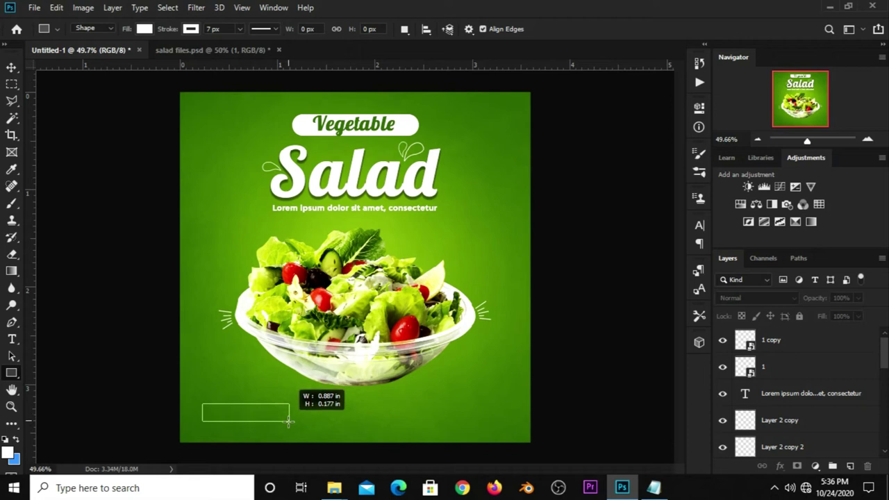
{"action": "left_click_drag", "start_coordinate": [621, 233], "coordinate": [666, 241]}
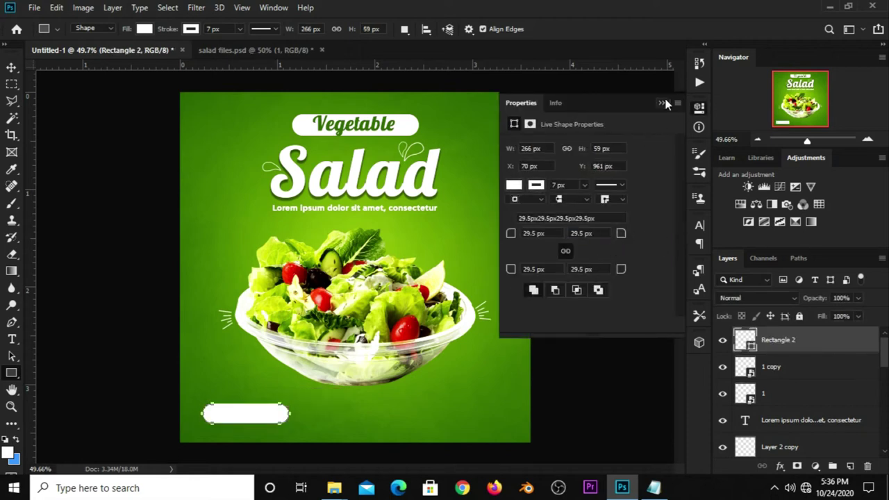
{"action": "left_click", "coordinate": [661, 103]}
{"action": "key", "text": "v"}
{"action": "left_click", "coordinate": [575, 337]}
{"action": "left_click", "coordinate": [272, 415]}
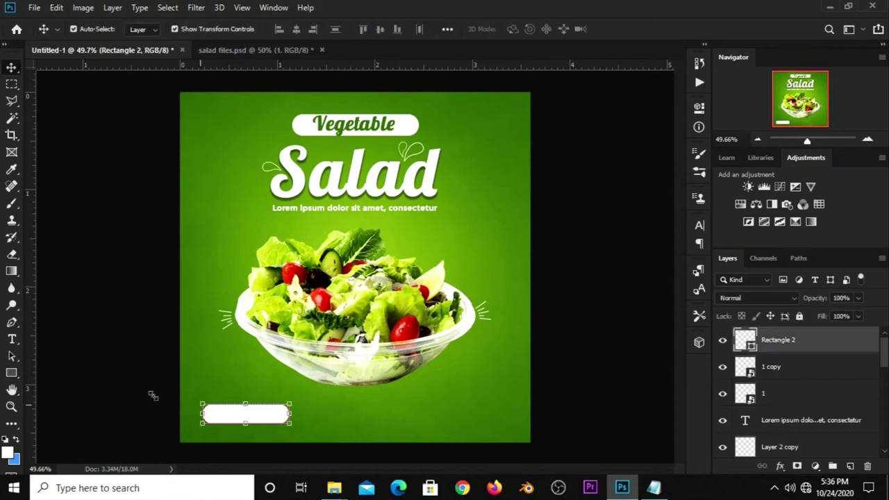
{"action": "left_click", "coordinate": [126, 396]}
Step: Add an 'order now' text line pasted from the Notepad notes
{"action": "left_click", "coordinate": [20, 345]}
{"action": "left_click", "coordinate": [59, 347]}
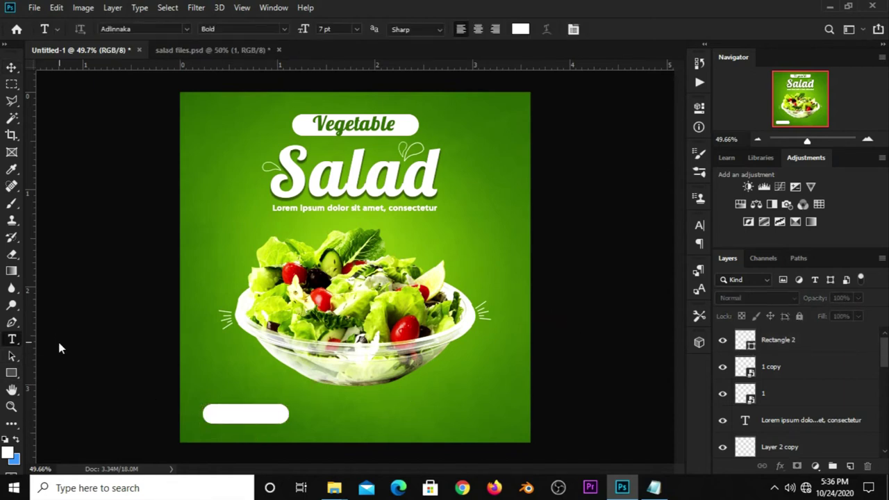
{"action": "left_click", "coordinate": [653, 487]}
{"action": "left_click_drag", "start_coordinate": [586, 312], "coordinate": [536, 313]}
{"action": "right_click", "coordinate": [563, 312]}
{"action": "left_click", "coordinate": [587, 161]}
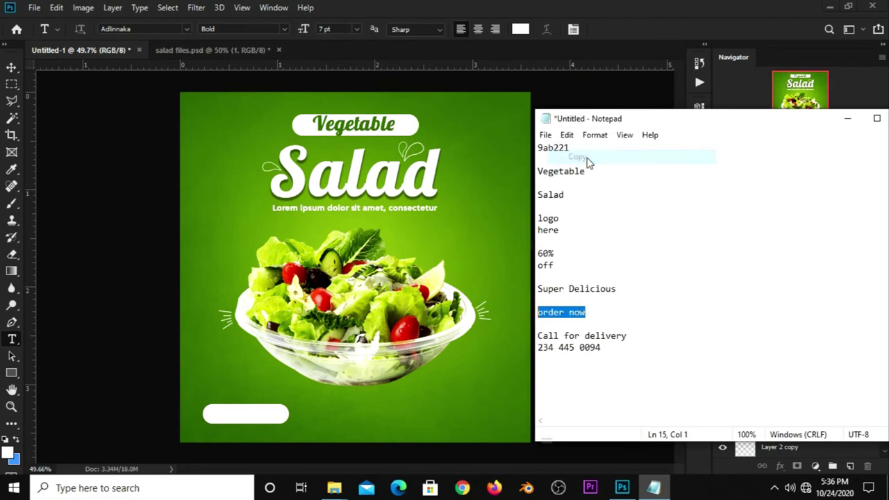
{"action": "left_click", "coordinate": [658, 12]}
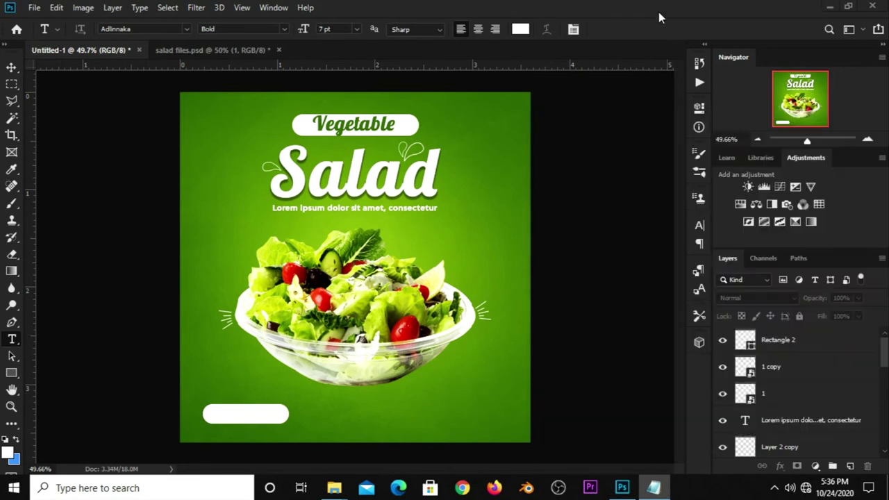
{"action": "left_click", "coordinate": [335, 416]}
{"action": "key", "text": "ctrl+v"}
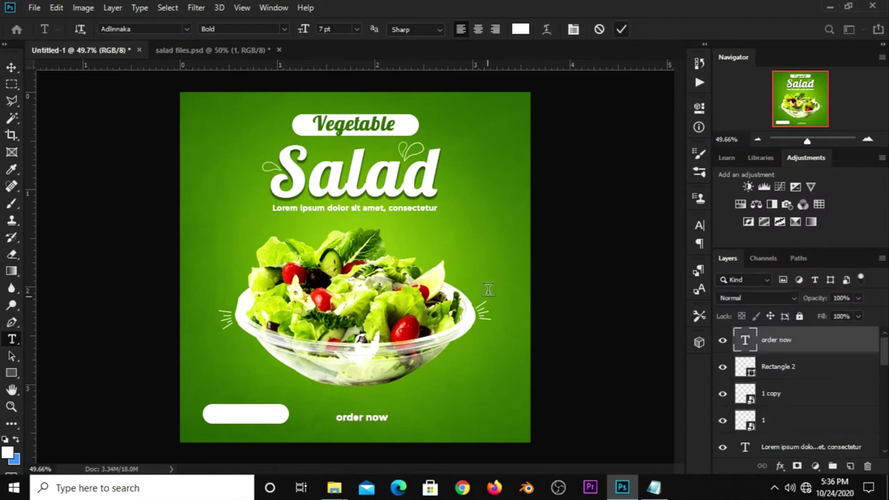
{"action": "key", "text": "ctrl+Return"}
{"action": "key", "text": "v"}
Step: Make the ORDER NOW text All Caps and dark green #346503
{"action": "left_click", "coordinate": [698, 227]}
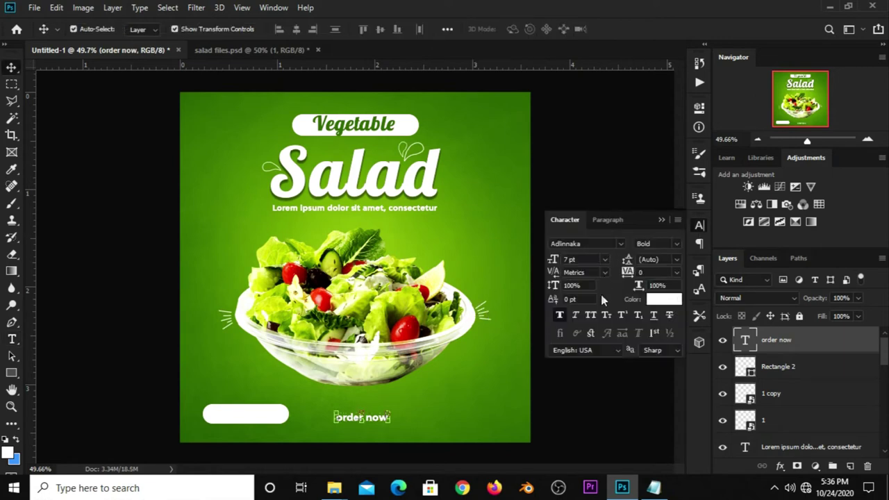
{"action": "left_click", "coordinate": [591, 316]}
{"action": "left_click", "coordinate": [662, 221]}
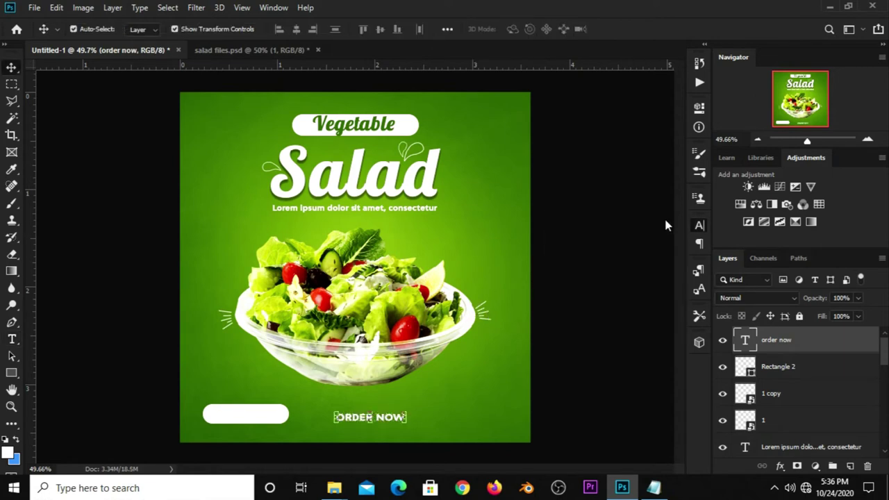
{"action": "left_click", "coordinate": [694, 229]}
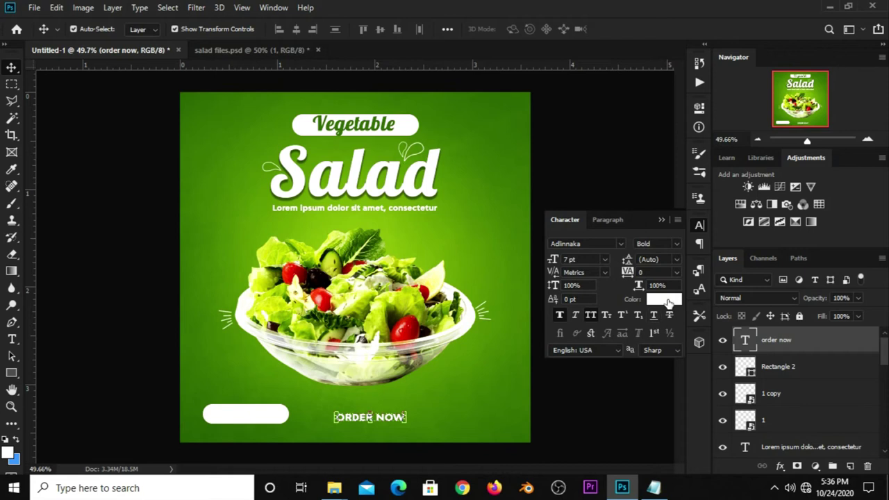
{"action": "left_click", "coordinate": [667, 303]}
{"action": "left_click", "coordinate": [208, 428]}
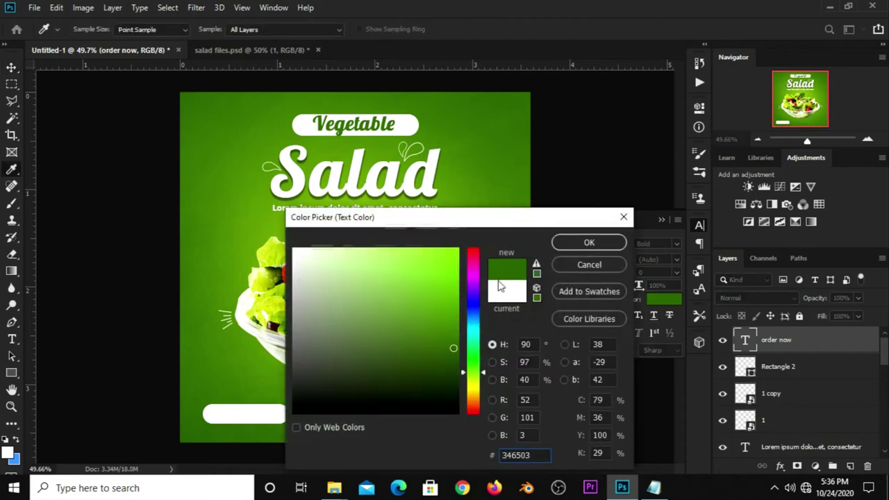
{"action": "left_click", "coordinate": [581, 242]}
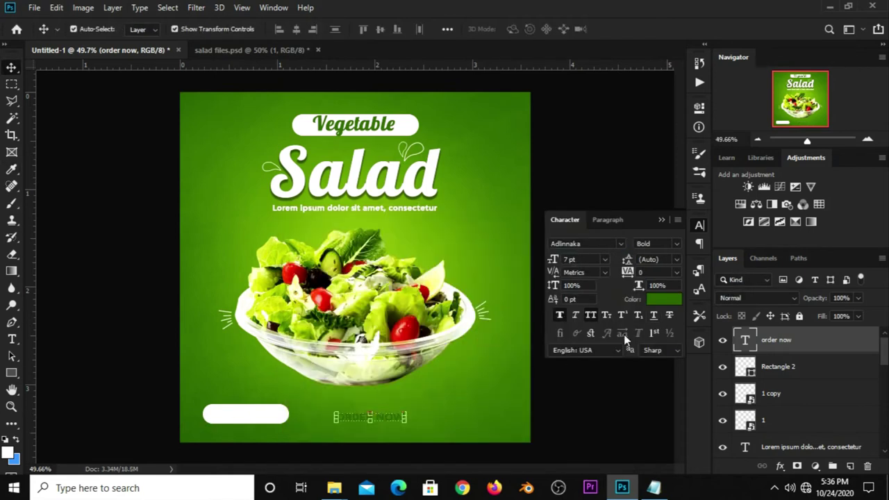
{"action": "left_click", "coordinate": [663, 305]}
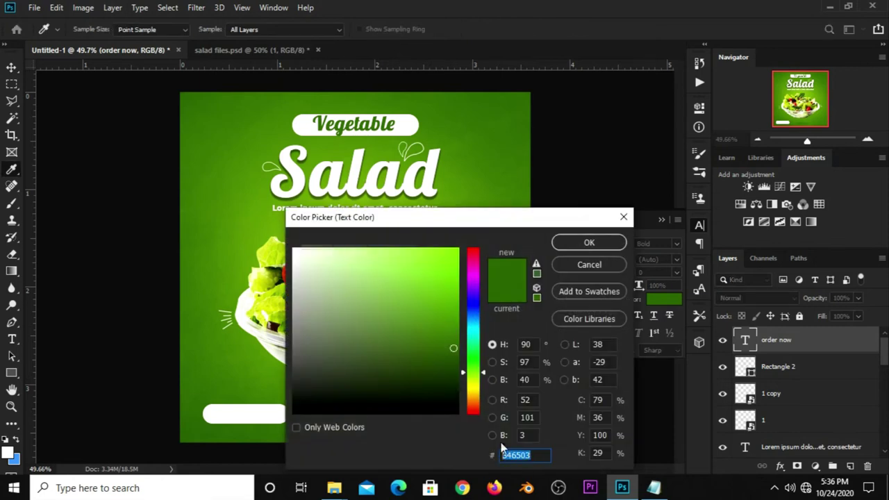
{"action": "left_click", "coordinate": [563, 244]}
{"action": "left_click", "coordinate": [662, 220]}
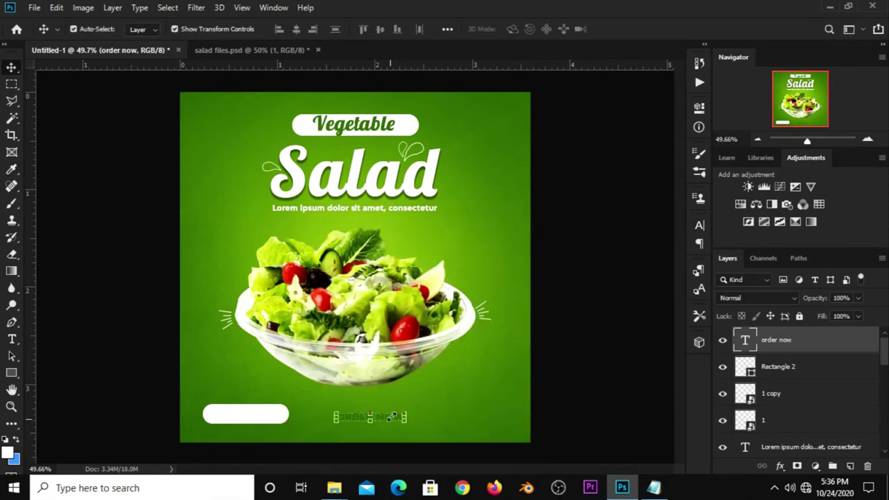
Step: Move ORDER NOW onto the white button, then switch to salad files.psd
{"action": "left_click_drag", "start_coordinate": [387, 415], "coordinate": [264, 415]}
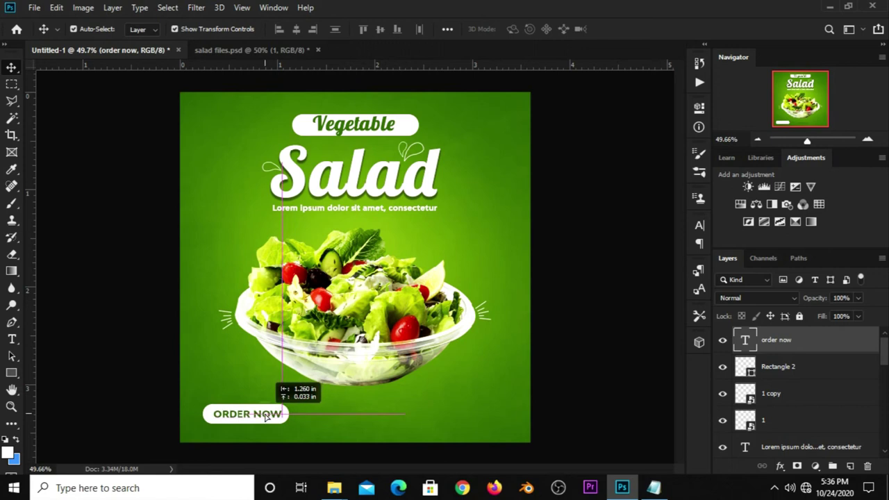
{"action": "left_click", "coordinate": [574, 413]}
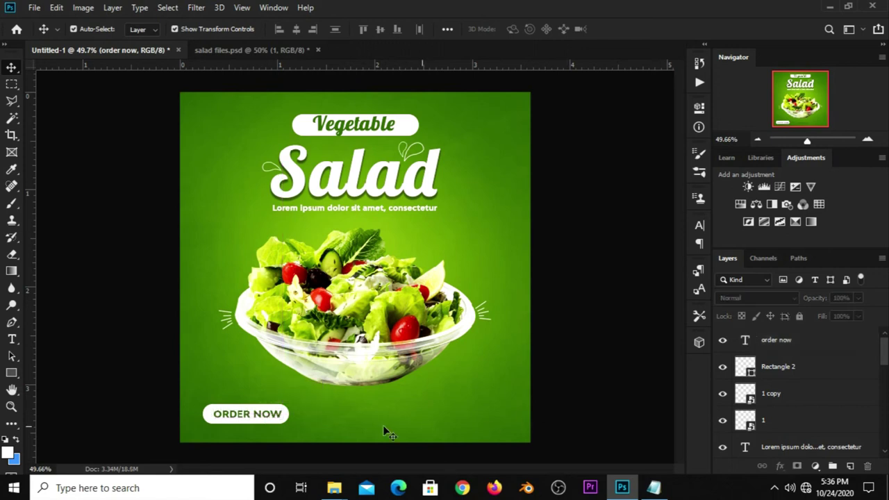
{"action": "left_click", "coordinate": [257, 417]}
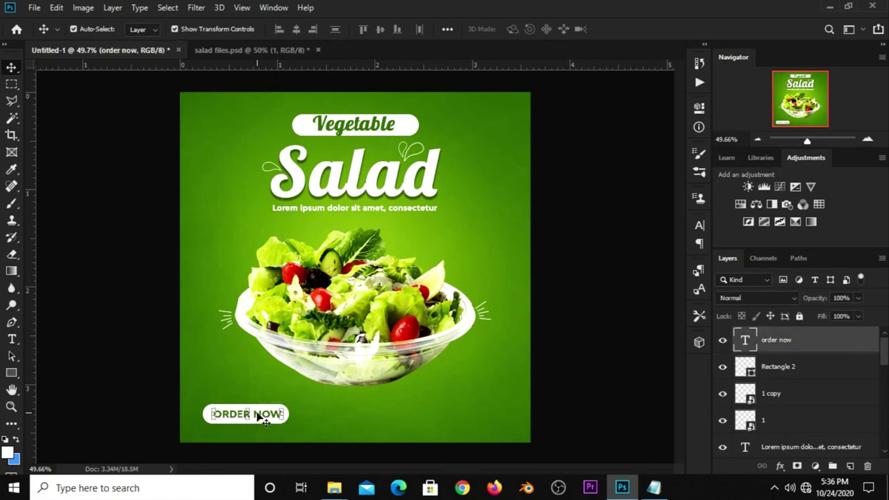
{"action": "left_click", "coordinate": [585, 373]}
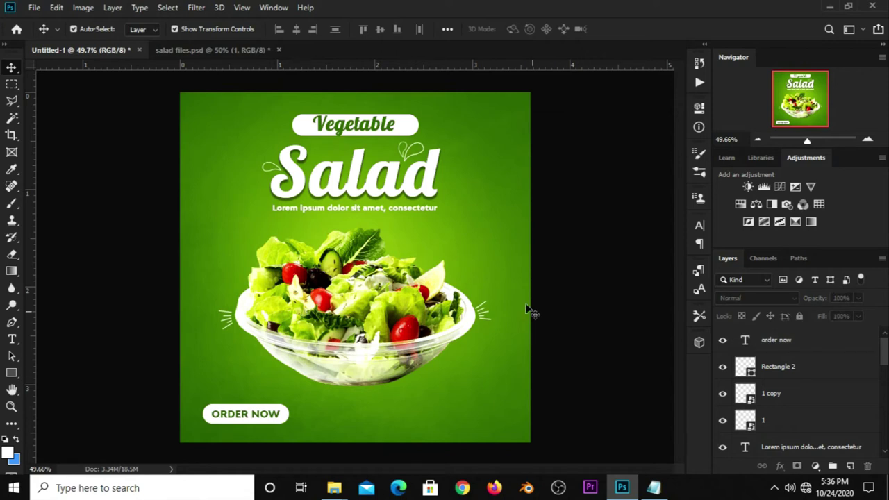
{"action": "left_click", "coordinate": [233, 46]}
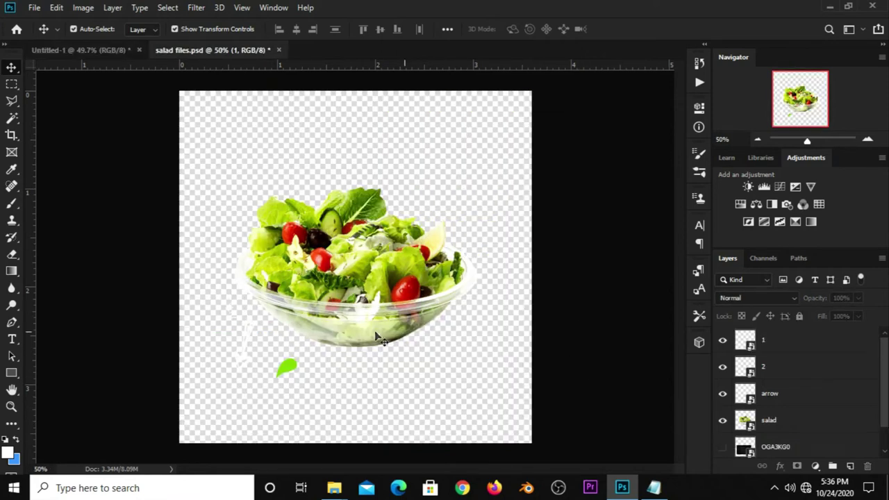
Step: Copy the hand-drawn arrow from salad files.psd to the poster's lower right beside the bowl
{"action": "left_click", "coordinate": [249, 335]}
{"action": "left_click_drag", "start_coordinate": [248, 333], "coordinate": [375, 309]}
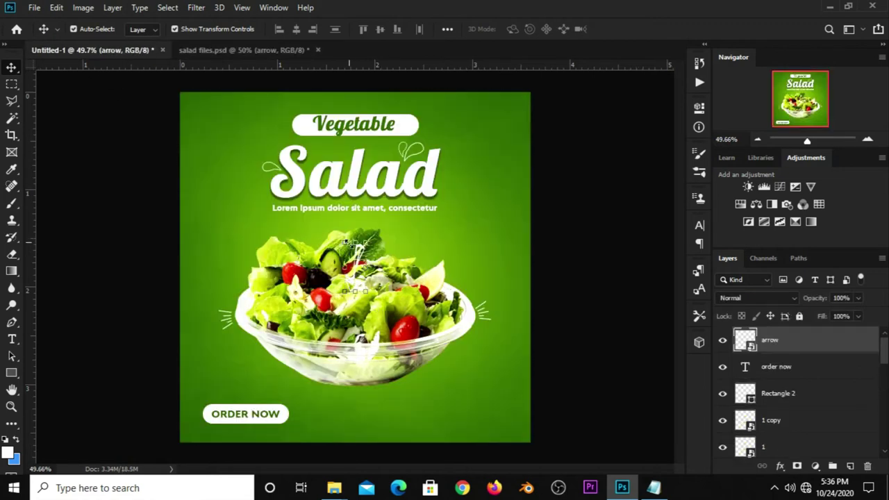
{"action": "key", "text": "ctrl+t"}
{"action": "left_click_drag", "start_coordinate": [356, 271], "coordinate": [481, 369]}
{"action": "key", "text": "Return"}
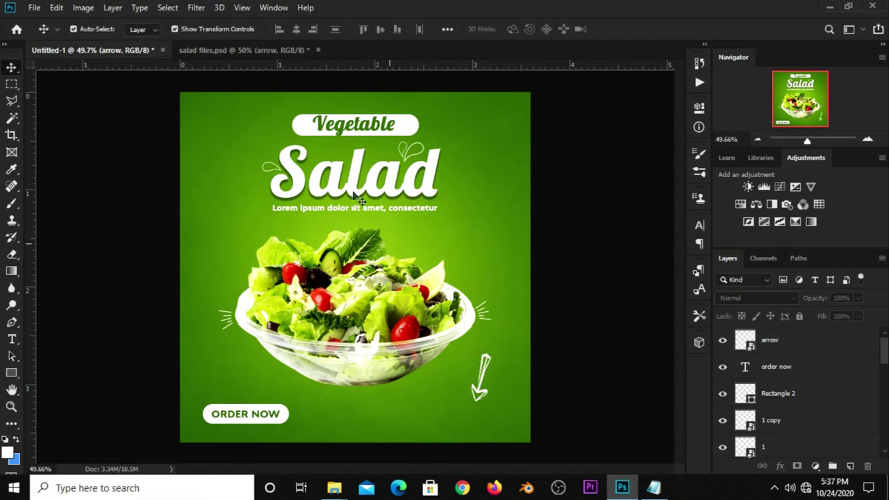
{"action": "left_click", "coordinate": [243, 50]}
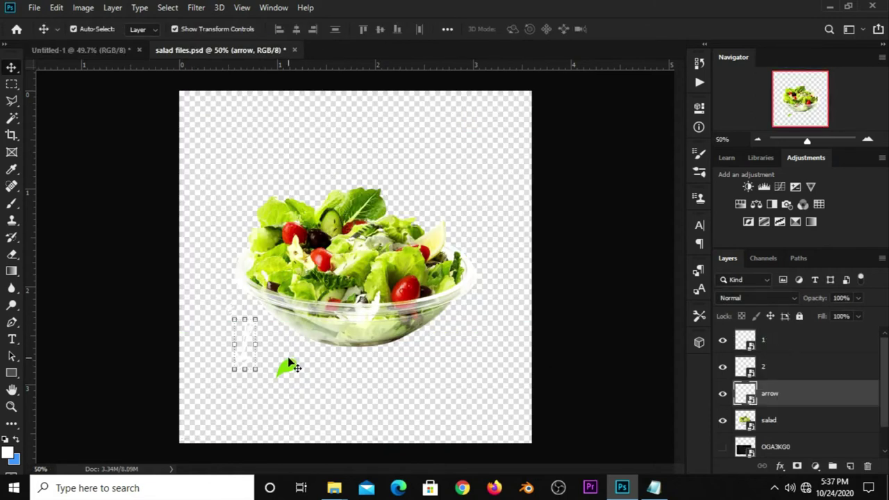
{"action": "left_click", "coordinate": [78, 50]}
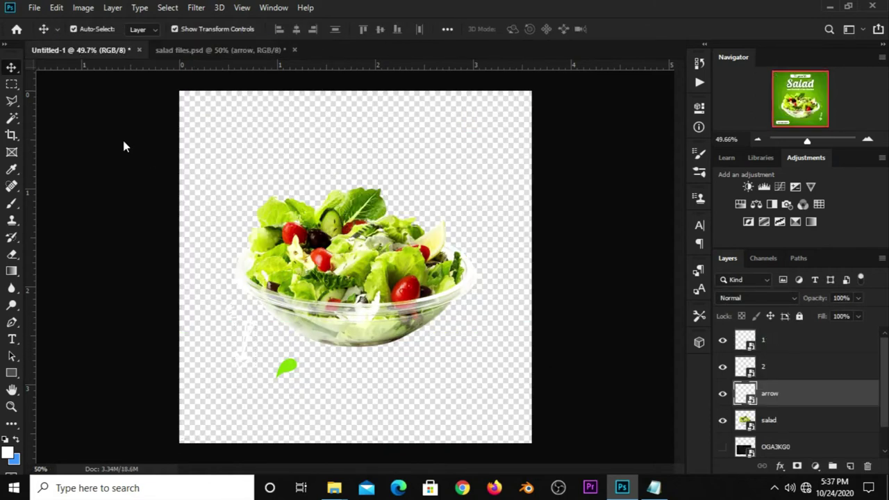
Step: Copy 'Call for delivery' from the notes and duplicate ORDER NOW under the arrow
{"action": "left_click", "coordinate": [654, 486]}
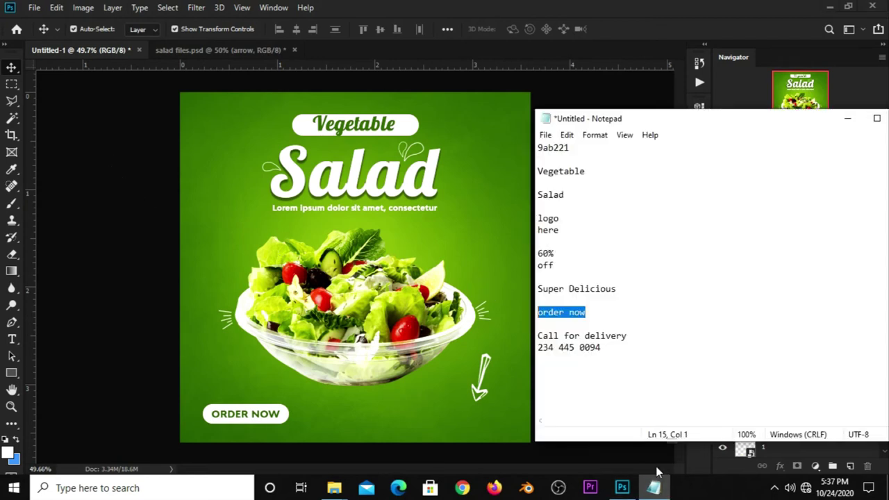
{"action": "left_click_drag", "start_coordinate": [627, 336], "coordinate": [538, 337]}
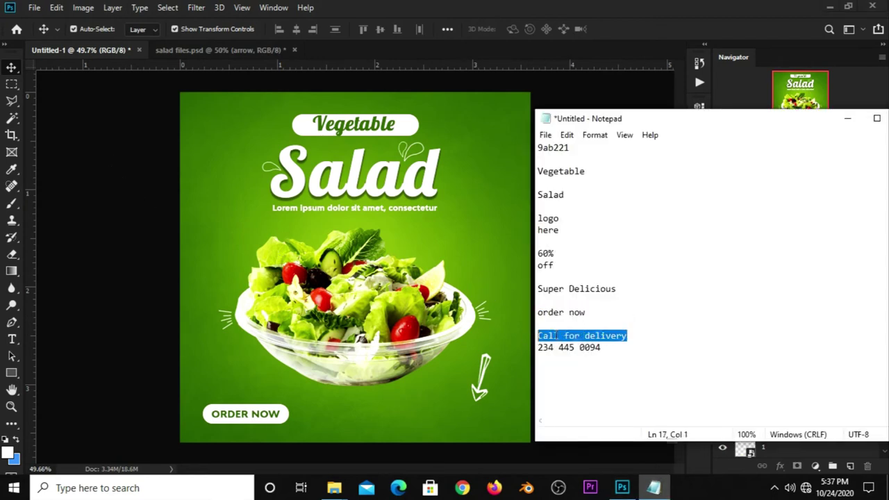
{"action": "right_click", "coordinate": [571, 336]}
{"action": "left_click", "coordinate": [588, 182]}
{"action": "left_click", "coordinate": [665, 44]}
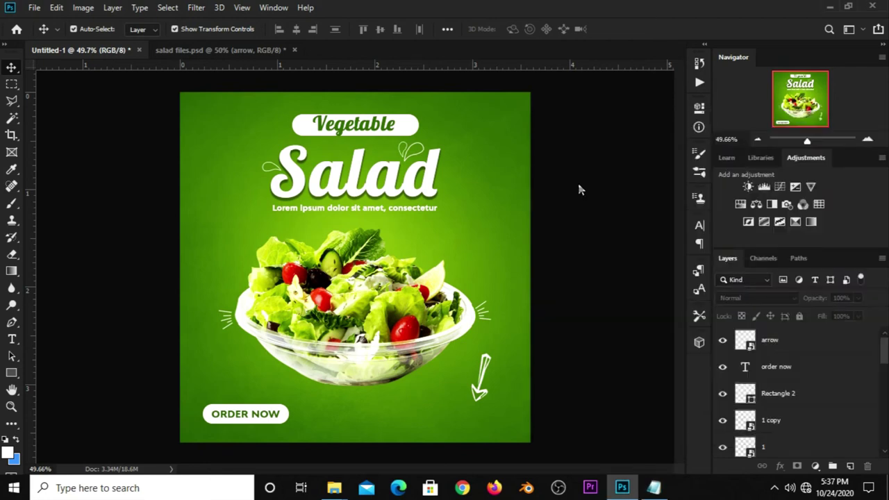
{"action": "left_click", "coordinate": [236, 420]}
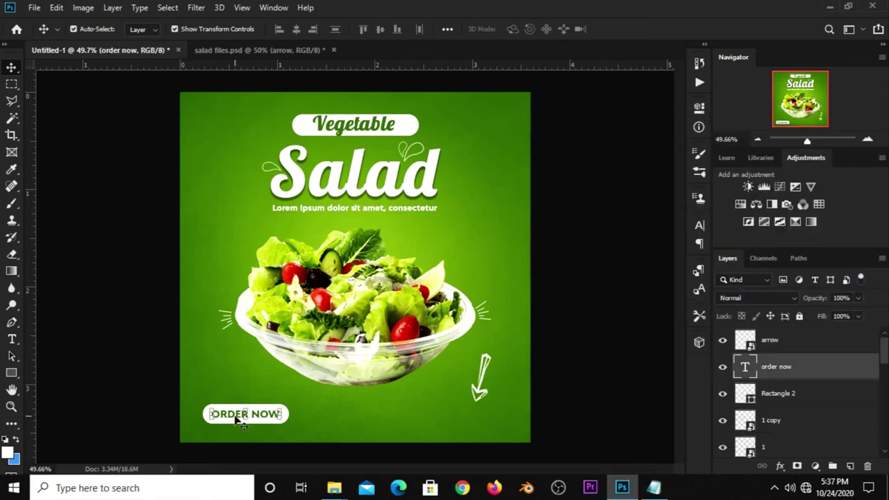
{"action": "left_click_drag", "start_coordinate": [249, 413], "coordinate": [466, 416]}
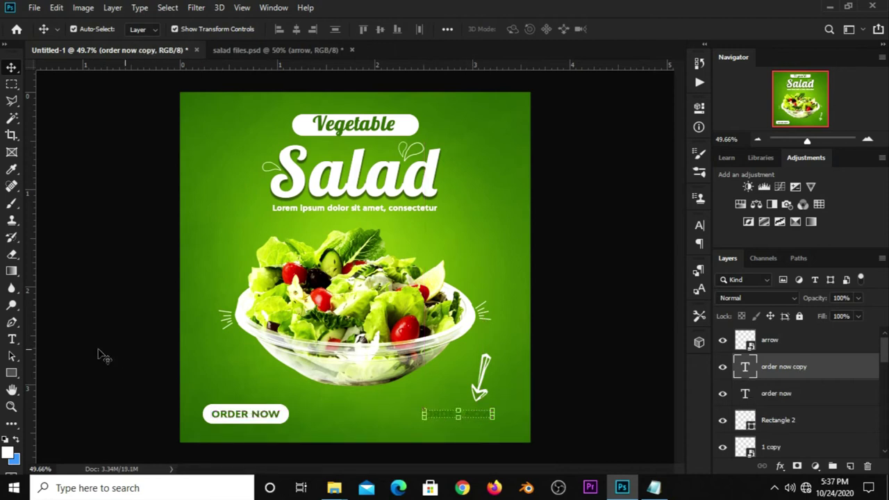
Step: Replace the duplicate's text with 'Call for delivery', colour it white, and scale it down
{"action": "left_click", "coordinate": [12, 339]}
{"action": "left_click", "coordinate": [62, 338]}
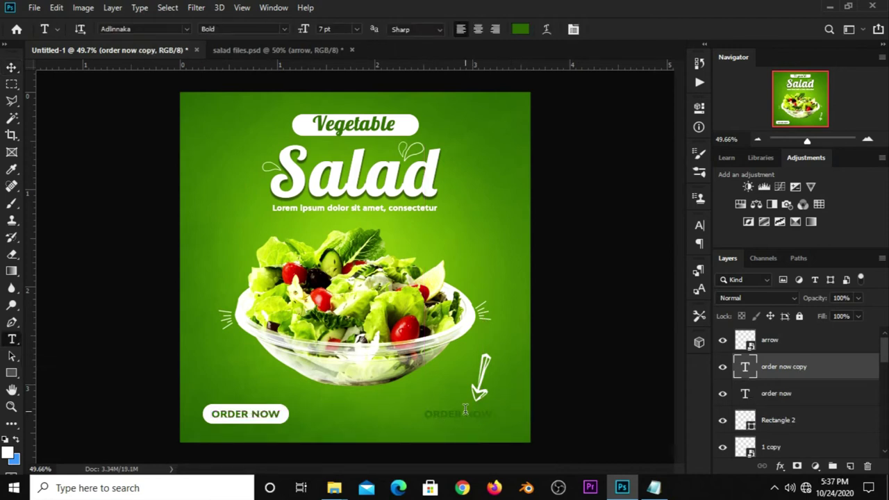
{"action": "triple_click", "coordinate": [462, 410]}
{"action": "key", "text": "ctrl+v"}
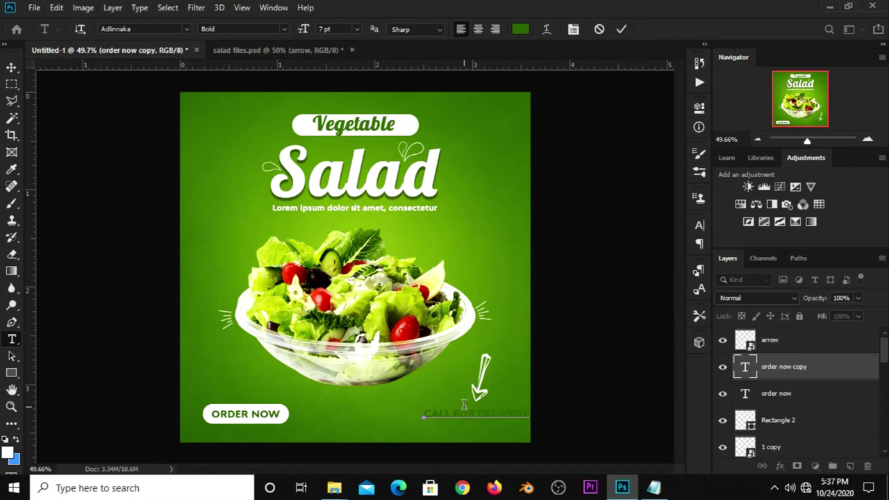
{"action": "left_click", "coordinate": [622, 29]}
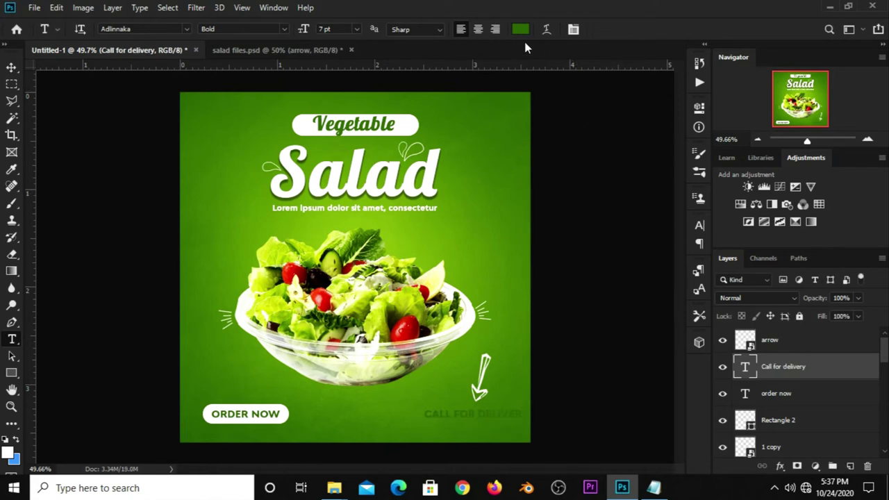
{"action": "left_click", "coordinate": [520, 30]}
{"action": "left_click_drag", "start_coordinate": [360, 252], "coordinate": [281, 236]}
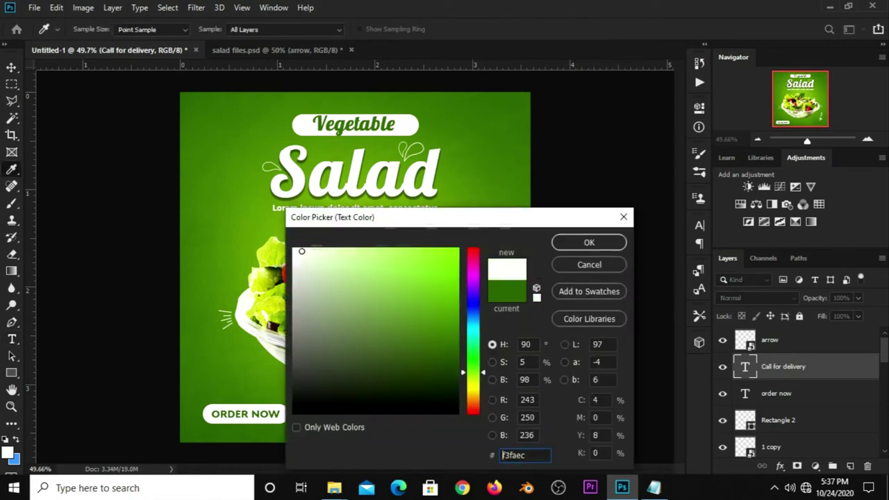
{"action": "left_click", "coordinate": [587, 242]}
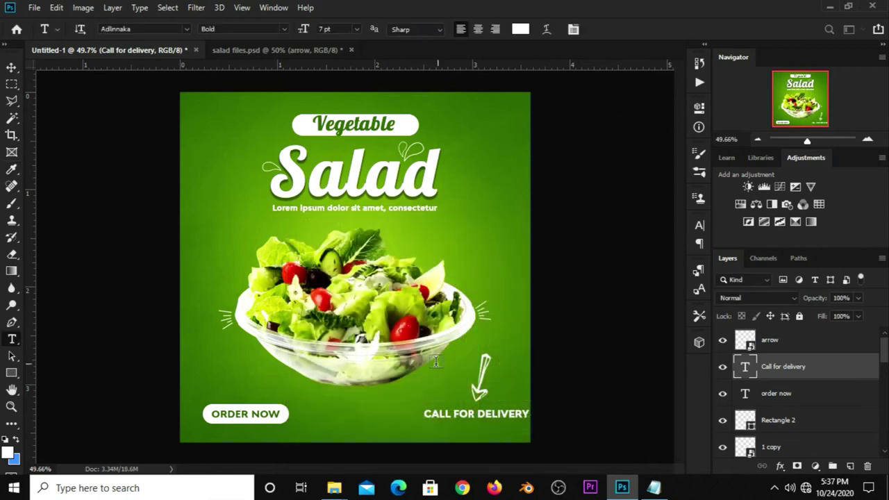
{"action": "key", "text": "v"}
{"action": "key", "text": "ctrl+t"}
{"action": "left_click_drag", "start_coordinate": [498, 419], "coordinate": [485, 414]}
{"action": "key", "text": "Return"}
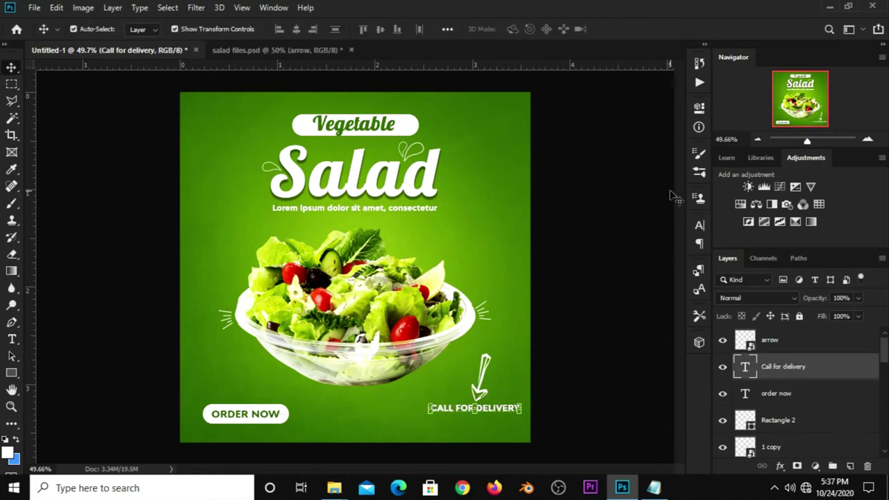
Step: Turn off All Caps, nudge the line under the arrow, and select the phone number in the notes
{"action": "left_click", "coordinate": [698, 226]}
{"action": "left_click", "coordinate": [590, 315]}
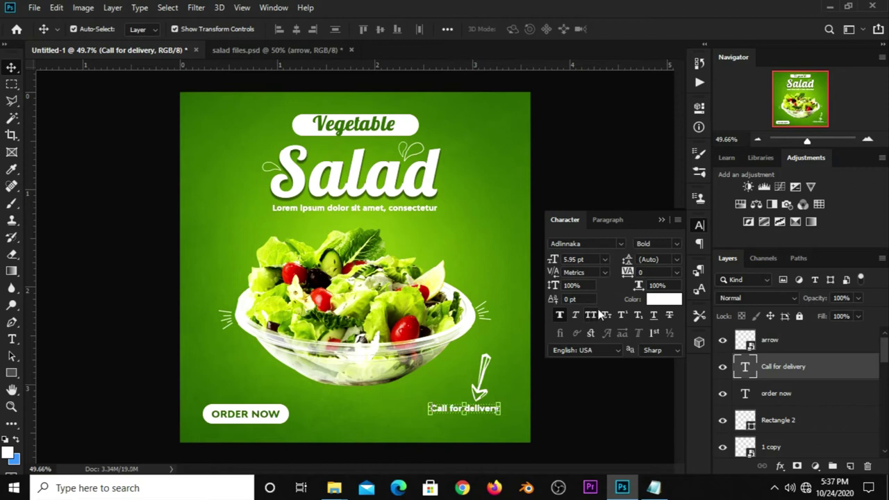
{"action": "left_click", "coordinate": [661, 220]}
{"action": "left_click", "coordinate": [584, 312]}
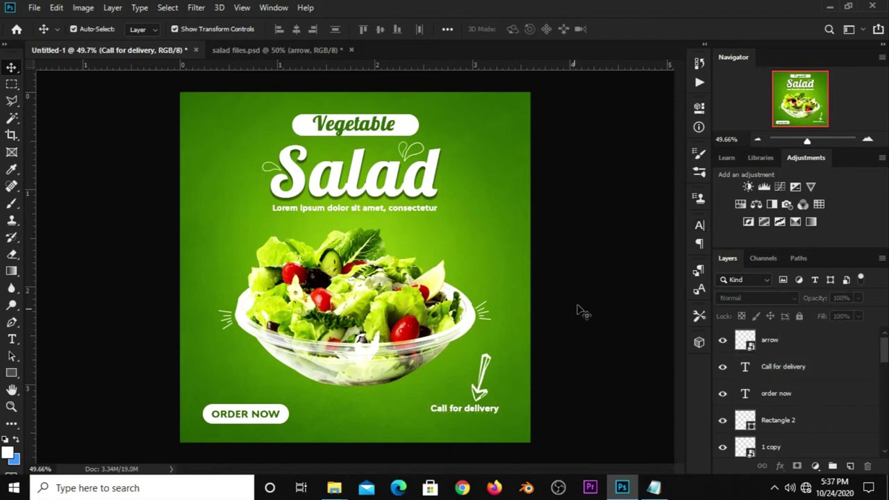
{"action": "left_click", "coordinate": [484, 411]}
{"action": "left_click_drag", "start_coordinate": [484, 411], "coordinate": [495, 409]}
{"action": "left_click", "coordinate": [561, 389]}
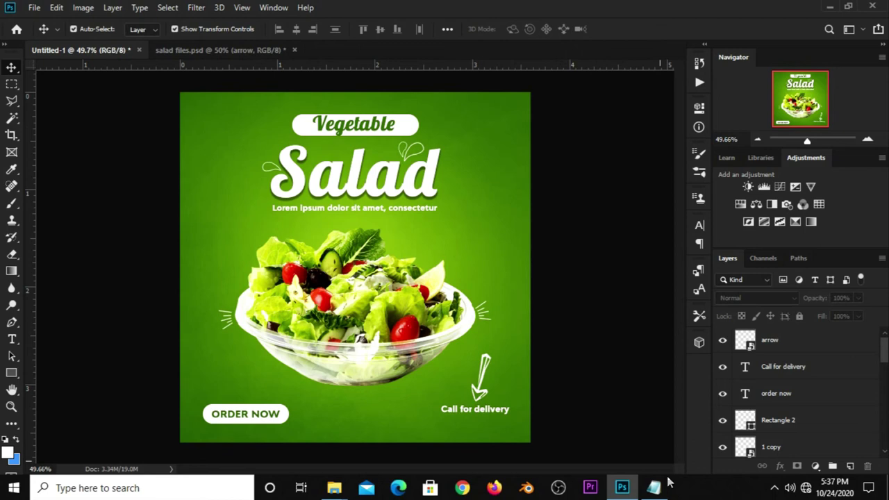
{"action": "left_click", "coordinate": [653, 487]}
{"action": "left_click_drag", "start_coordinate": [601, 347], "coordinate": [538, 347]}
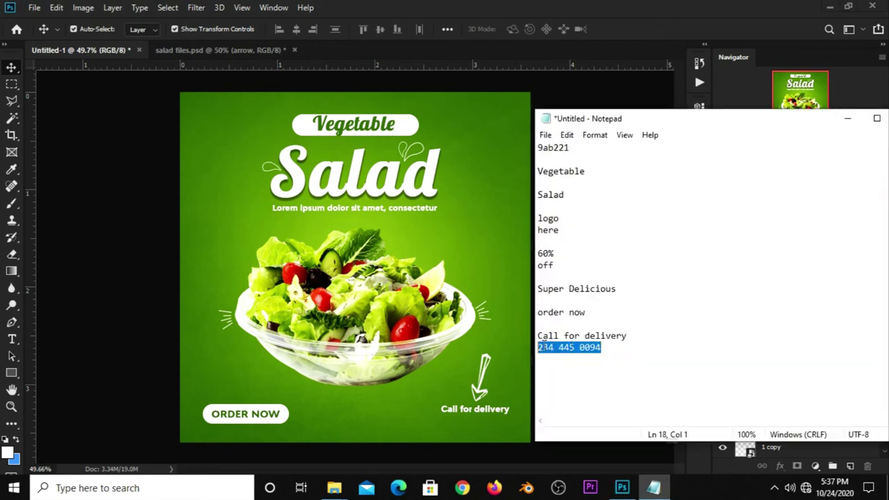
Step: Duplicate Call for delivery below itself and replace its text with the copied phone number
{"action": "right_click", "coordinate": [539, 347]}
{"action": "left_click", "coordinate": [572, 189]}
{"action": "left_click", "coordinate": [616, 9]}
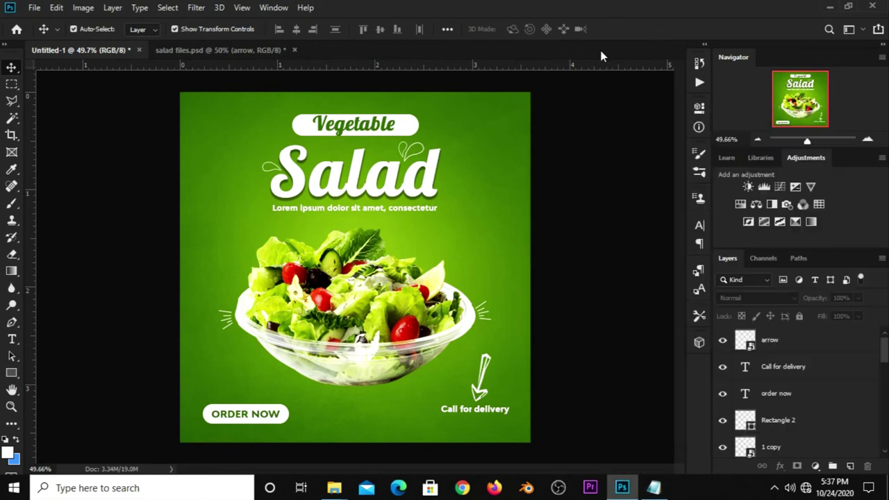
{"action": "left_click", "coordinate": [484, 411]}
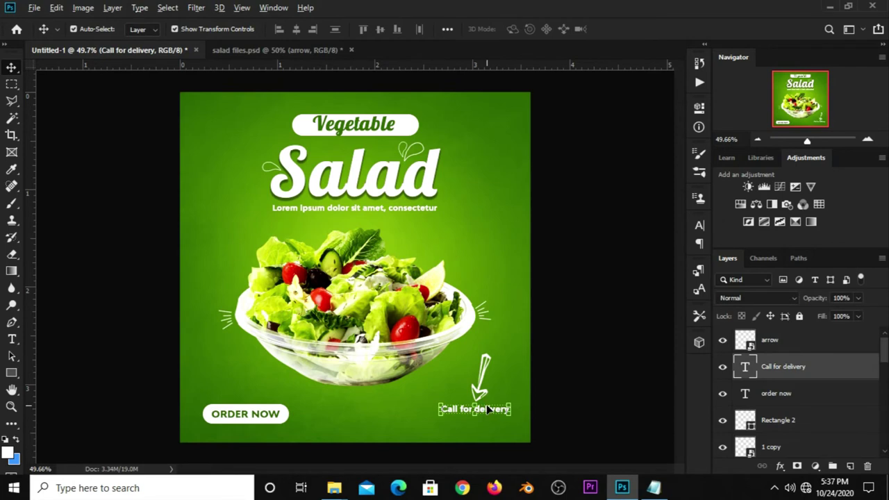
{"action": "left_click_drag", "start_coordinate": [488, 410], "coordinate": [488, 423]}
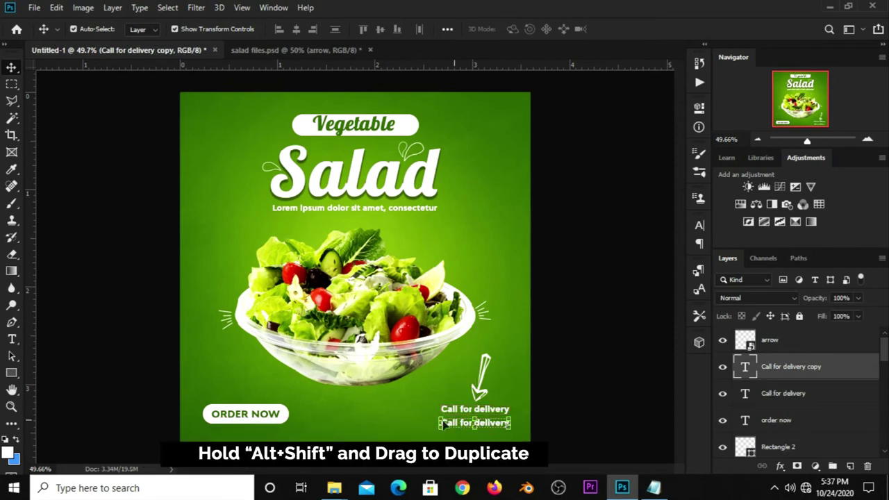
{"action": "left_click", "coordinate": [12, 338]}
{"action": "left_click", "coordinate": [58, 340]}
{"action": "left_click", "coordinate": [463, 423]}
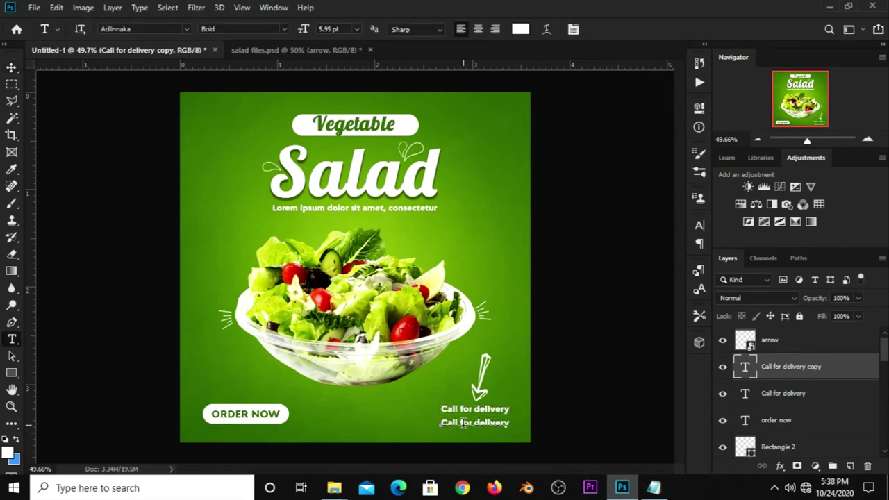
{"action": "key", "text": "ctrl+a"}
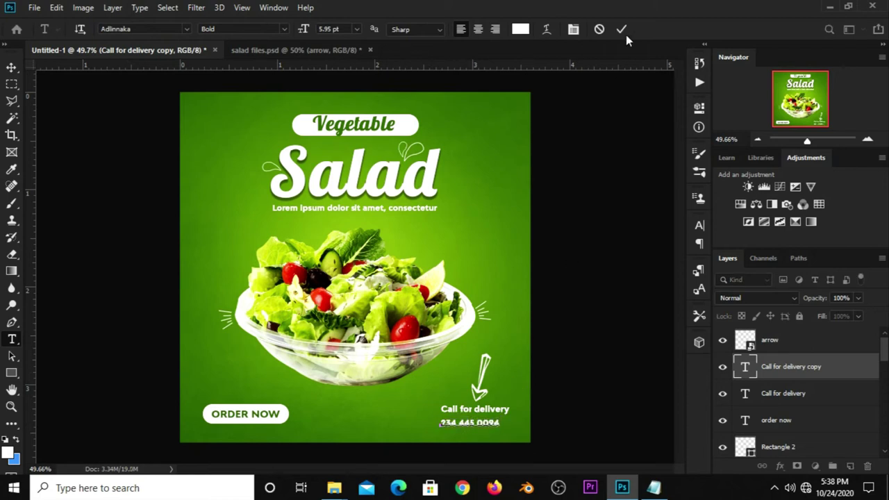
{"action": "key", "text": "ctrl+Return"}
Step: Enlarge the phone number to about 133% and move the arrow slightly left
{"action": "key", "text": "v"}
{"action": "key", "text": "ctrl+t"}
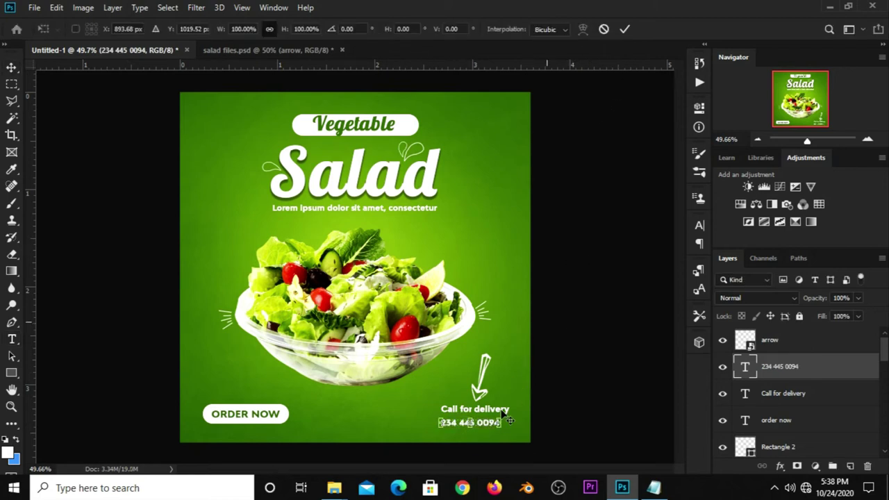
{"action": "mouse_move", "coordinate": [495, 415]}
{"action": "left_mouse_down"}
{"action": "mouse_move", "coordinate": [510, 417]}
{"action": "mouse_move", "coordinate": [491, 427]}
{"action": "mouse_move", "coordinate": [515, 415]}
{"action": "mouse_move", "coordinate": [493, 420]}
{"action": "mouse_move", "coordinate": [474, 392]}
{"action": "left_mouse_up"}
{"action": "key", "text": "Return"}
{"action": "left_click", "coordinate": [561, 389]}
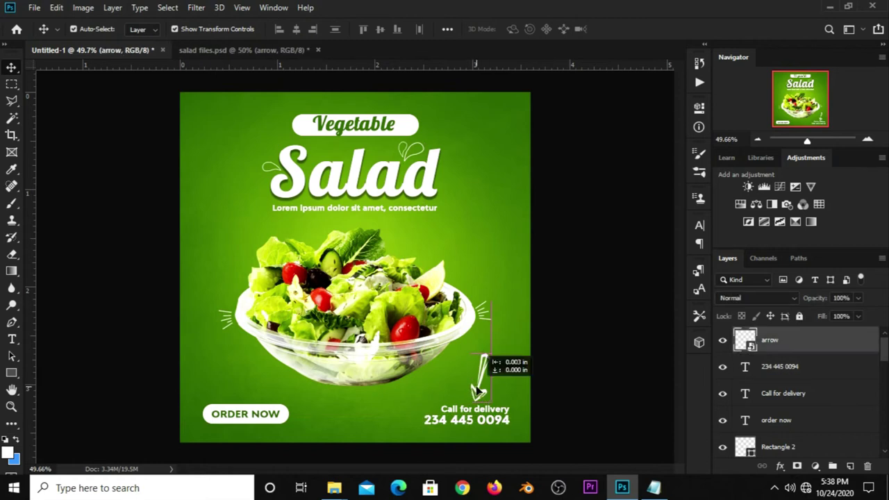
{"action": "left_click", "coordinate": [570, 374]}
Step: Nudge Call for delivery up and left to sit just above the phone number
{"action": "left_click", "coordinate": [497, 404]}
{"action": "left_click_drag", "start_coordinate": [485, 414], "coordinate": [477, 409]}
{"action": "left_click", "coordinate": [571, 375]}
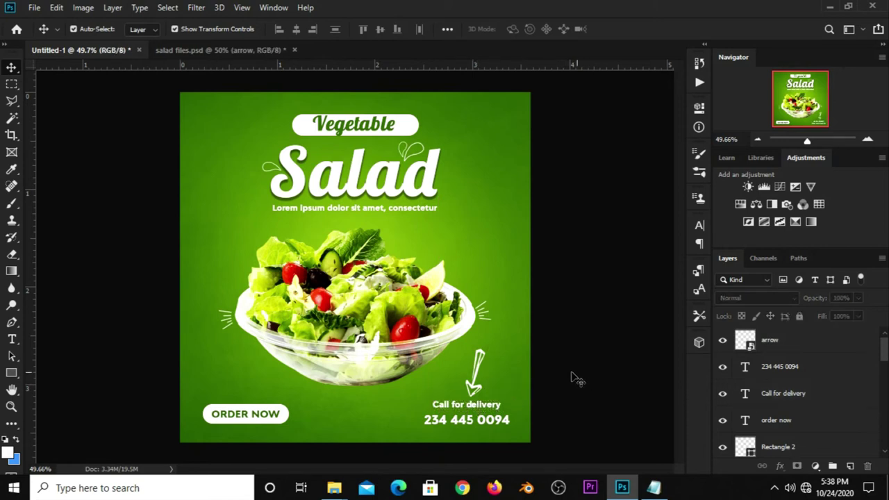
{"action": "left_click", "coordinate": [480, 406]}
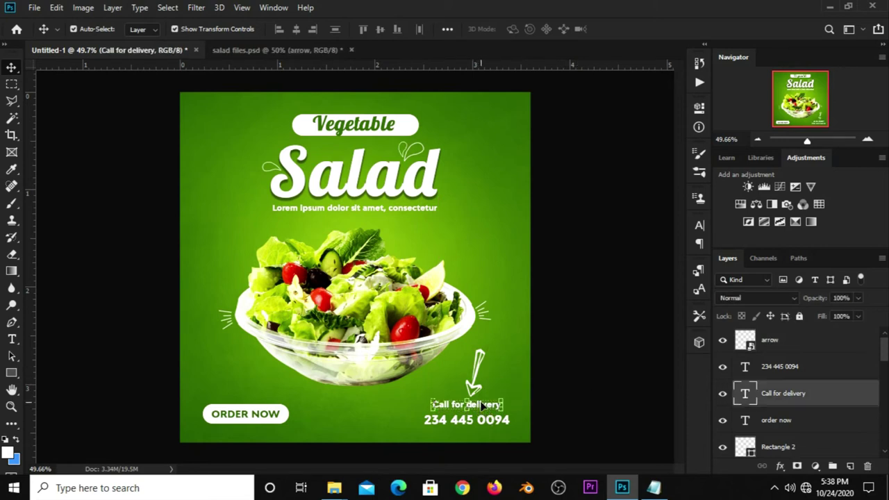
{"action": "left_click", "coordinate": [554, 367]}
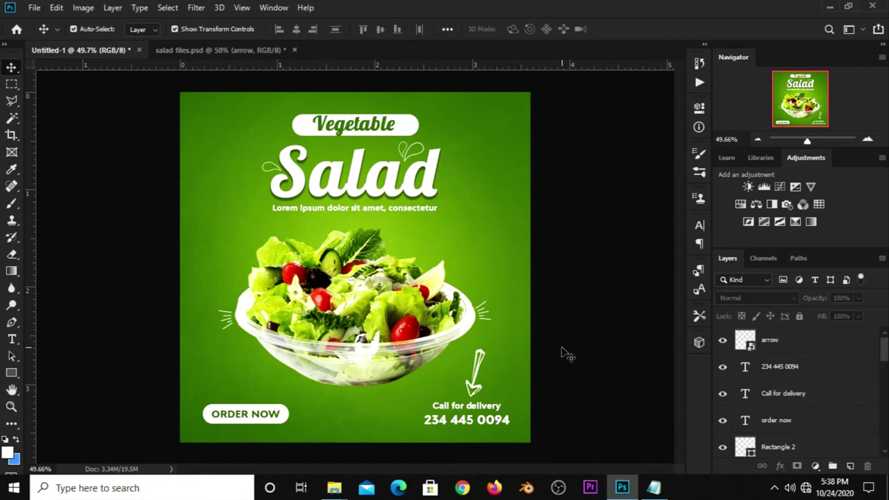
{"action": "left_click", "coordinate": [654, 487]}
Step: Copy 'logo' from the notes and place a copy of Call for delivery at the top-left
{"action": "double_click", "coordinate": [548, 218]}
{"action": "right_click", "coordinate": [542, 218]}
{"action": "left_click", "coordinate": [575, 258]}
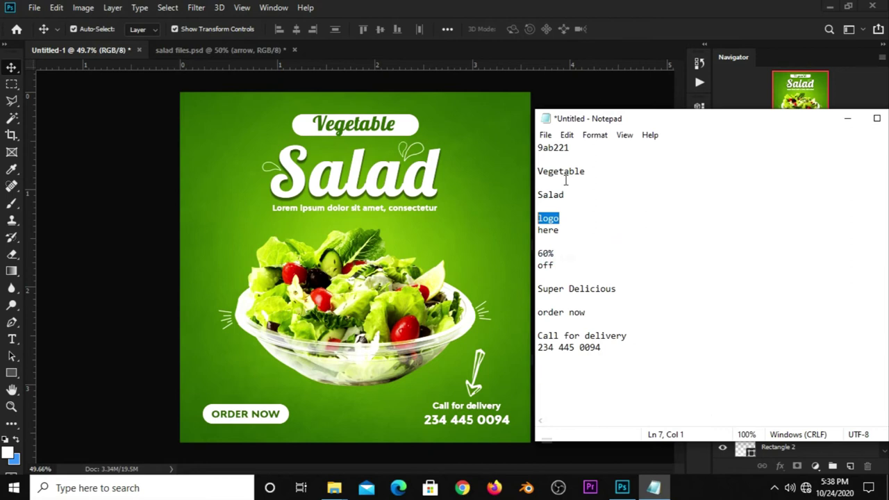
{"action": "left_click", "coordinate": [623, 28]}
{"action": "left_click", "coordinate": [484, 409]}
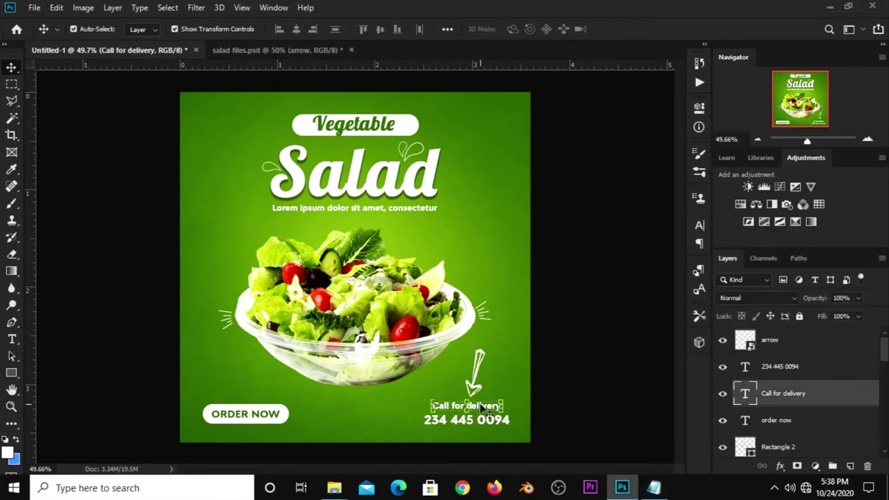
{"action": "mouse_move", "coordinate": [484, 407]}
{"action": "left_mouse_down"}
{"action": "mouse_move", "coordinate": [223, 111]}
{"action": "mouse_move", "coordinate": [235, 111]}
{"action": "left_mouse_up"}
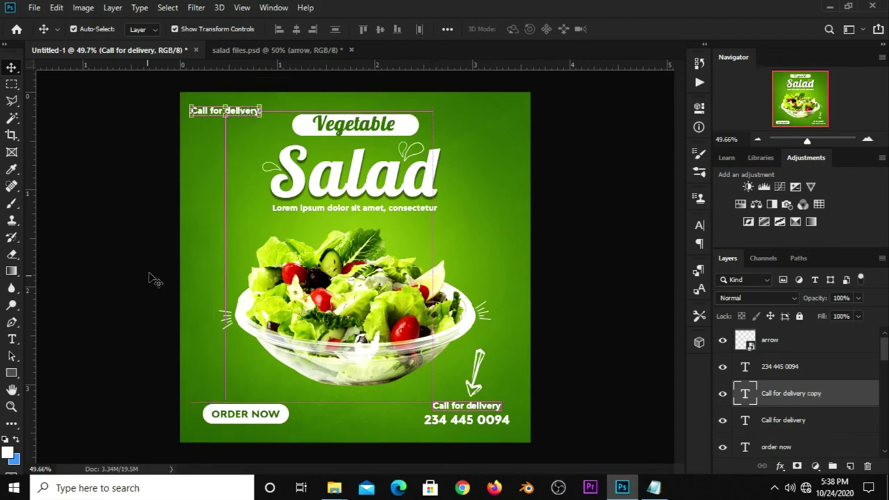
Step: Retype the copy as 'logo', set it to All Caps, and shift it slightly right
{"action": "right_click", "coordinate": [11, 340]}
{"action": "left_click", "coordinate": [41, 339]}
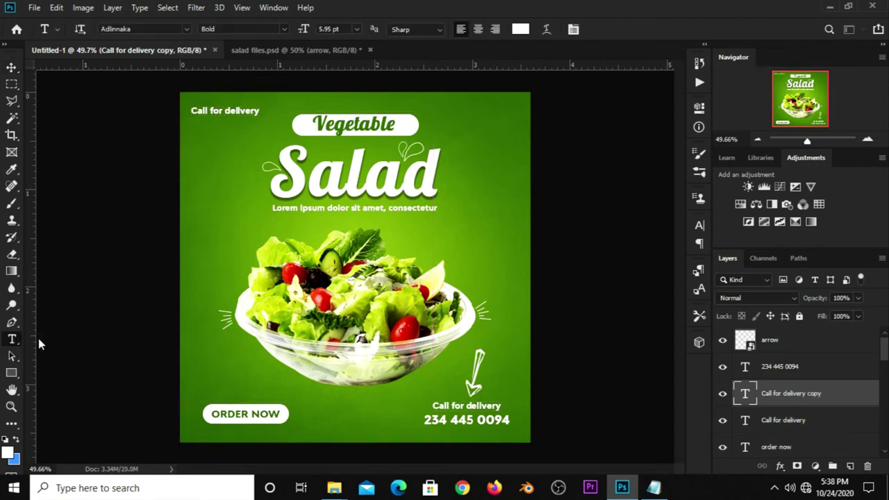
{"action": "triple_click", "coordinate": [224, 109]}
{"action": "type", "text": "logo"}
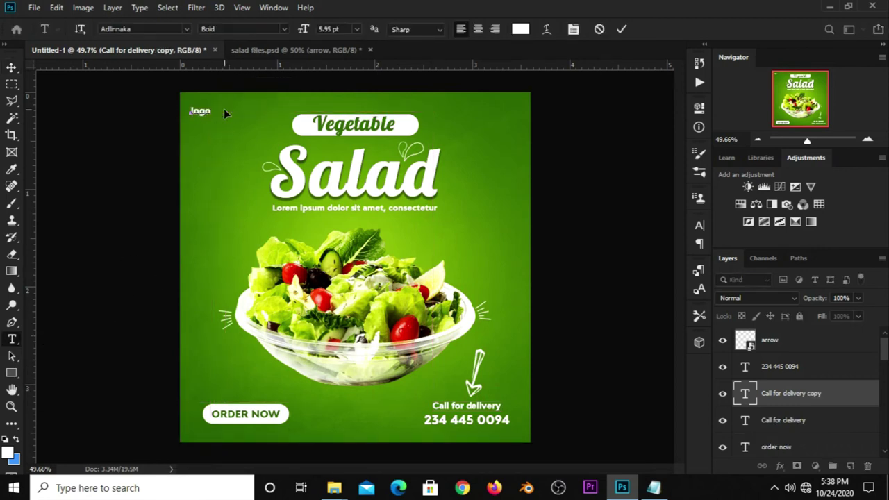
{"action": "left_click", "coordinate": [620, 31]}
{"action": "left_click", "coordinate": [699, 225]}
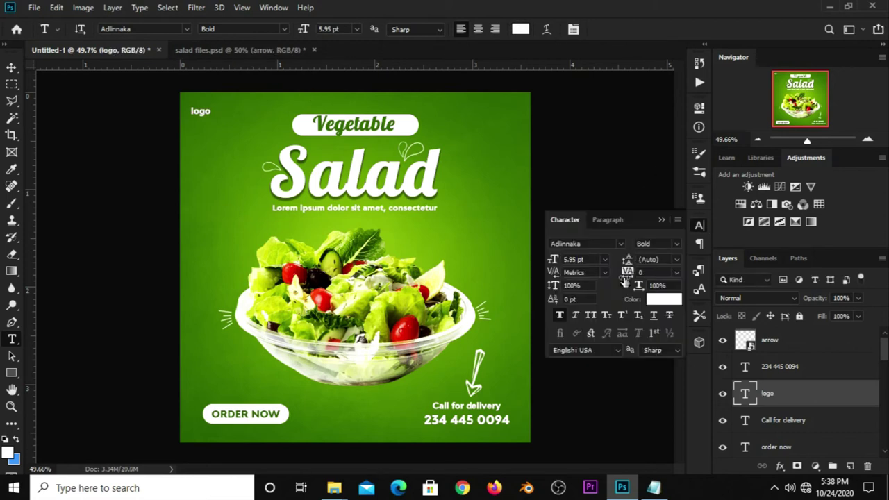
{"action": "left_click", "coordinate": [590, 316]}
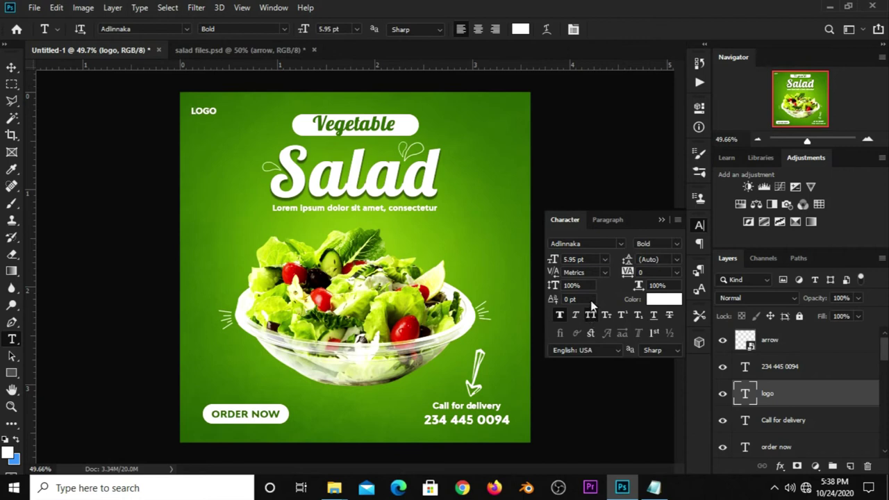
{"action": "left_click", "coordinate": [660, 219]}
{"action": "key", "text": "v"}
{"action": "left_click_drag", "start_coordinate": [208, 113], "coordinate": [215, 113]}
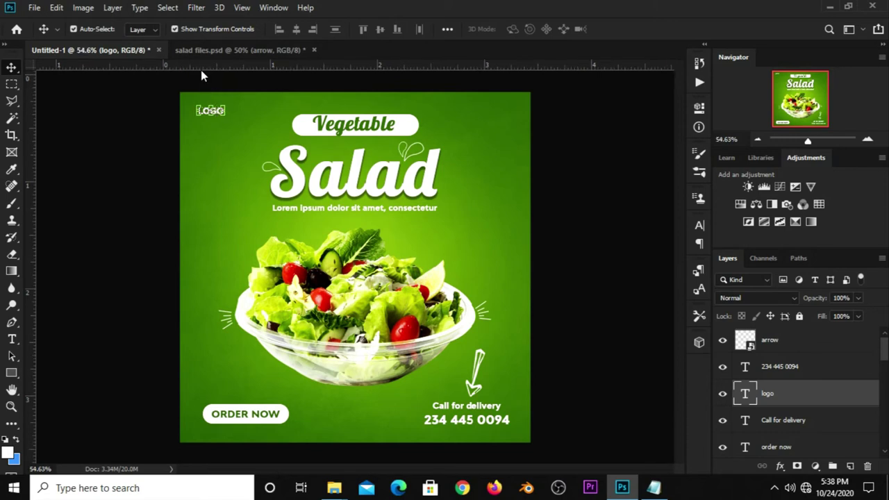
Step: Duplicate LOGO just below itself and copy the word 'here' from the notes
{"action": "scroll", "coordinate": [202, 76], "scroll_direction": "up", "scroll_amount": 3}
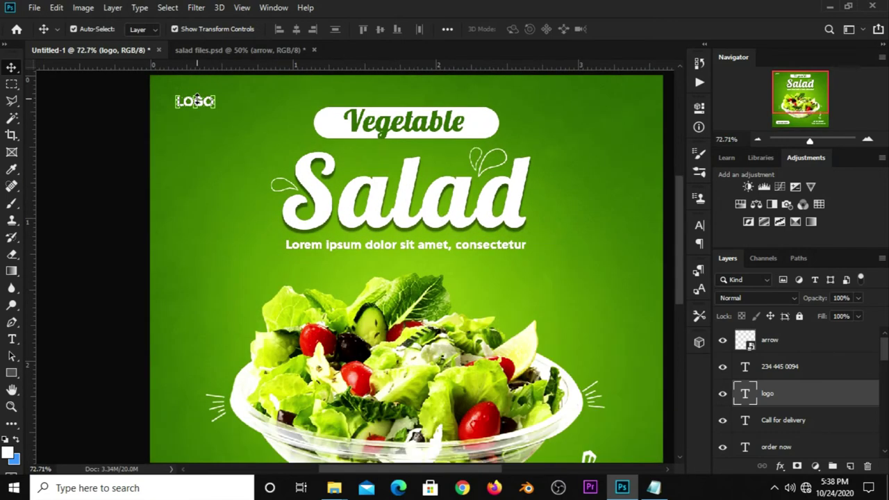
{"action": "left_click_drag", "start_coordinate": [206, 104], "coordinate": [208, 119]}
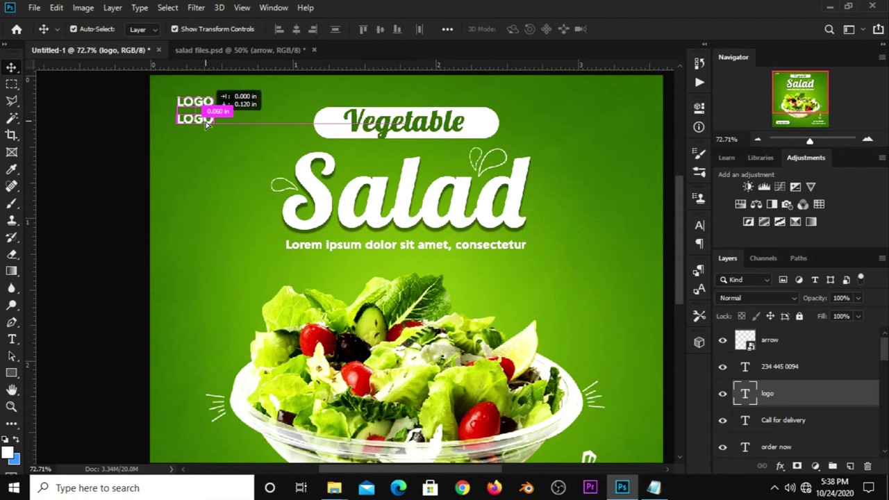
{"action": "key", "text": "ctrl+t"}
{"action": "key", "text": "Return"}
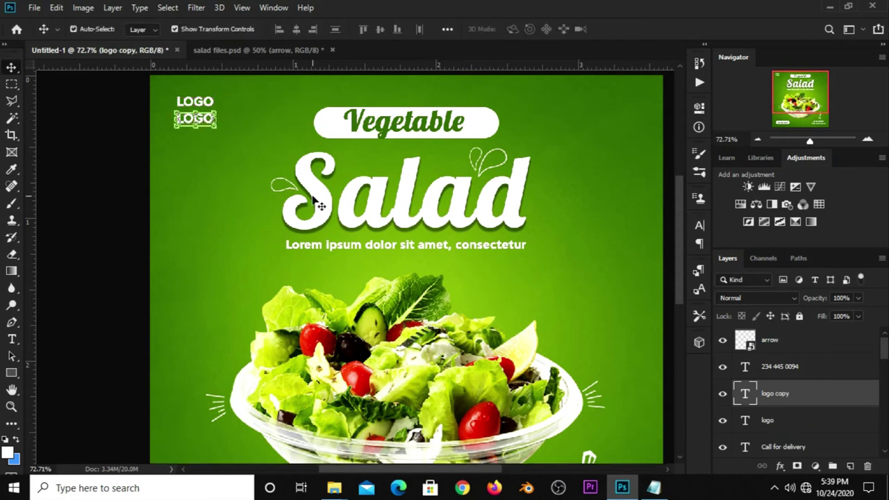
{"action": "left_click", "coordinate": [653, 486]}
{"action": "left_click_drag", "start_coordinate": [559, 231], "coordinate": [538, 231]}
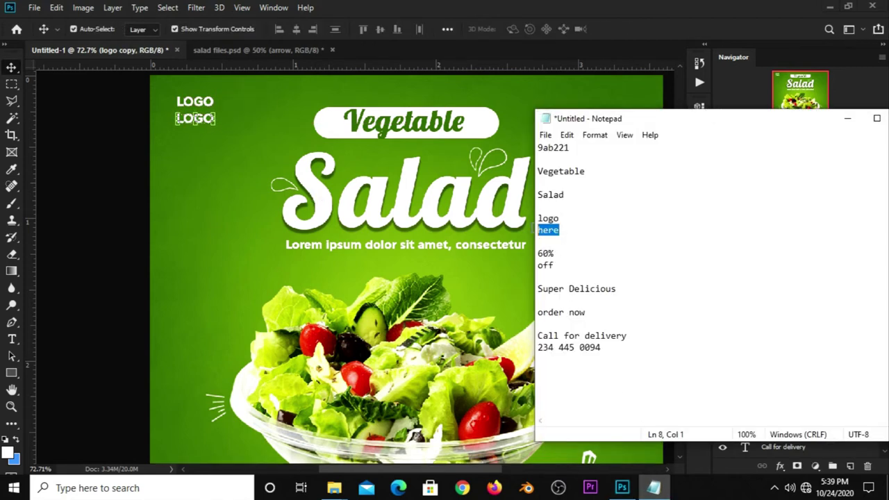
{"action": "right_click", "coordinate": [541, 231]}
{"action": "left_click", "coordinate": [570, 270]}
{"action": "left_click", "coordinate": [625, 31]}
Step: Change the duplicate line to HERE and fit the whole poster on screen
{"action": "left_click", "coordinate": [12, 339]}
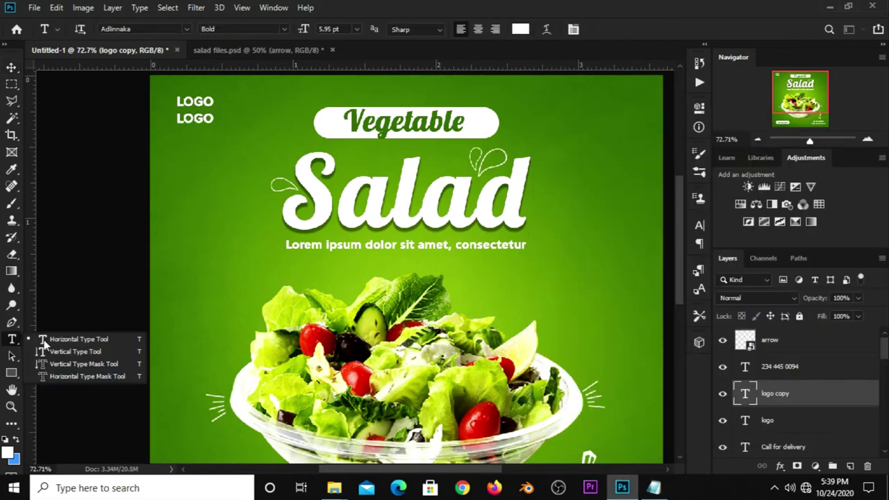
{"action": "left_click", "coordinate": [192, 119]}
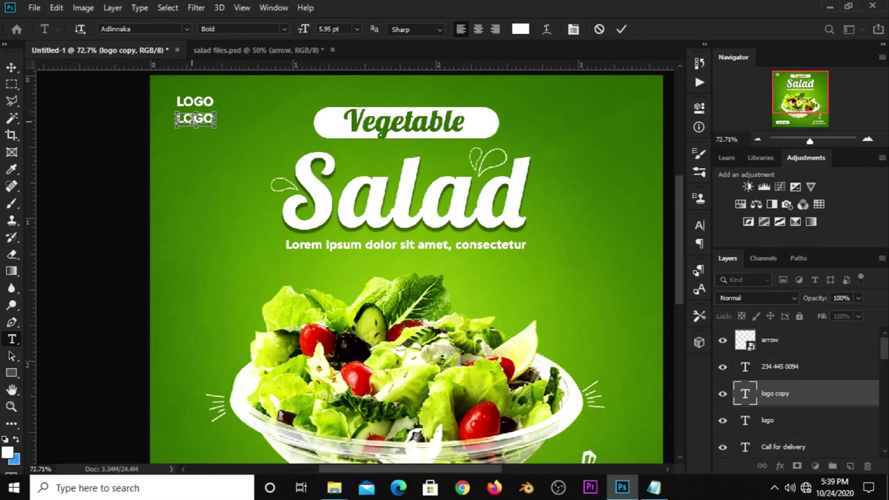
{"action": "key", "text": "ctrl+v"}
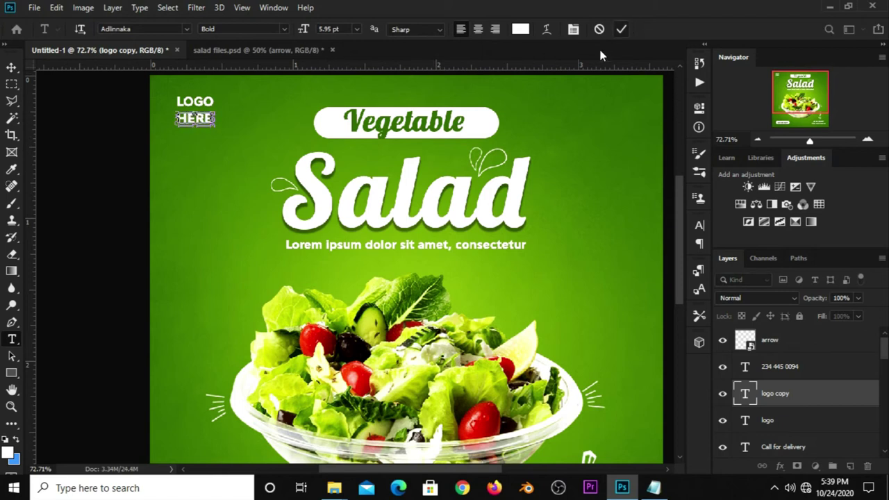
{"action": "left_click", "coordinate": [620, 28]}
{"action": "key", "text": "v"}
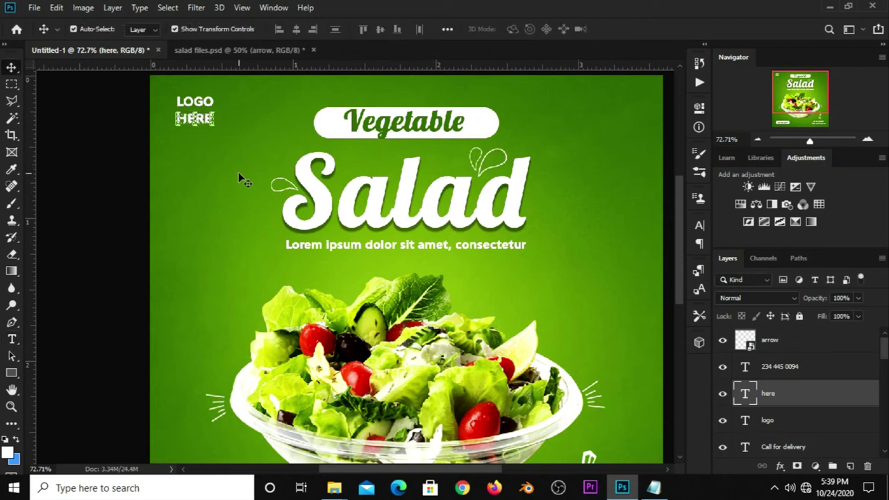
{"action": "key", "text": "ctrl+0"}
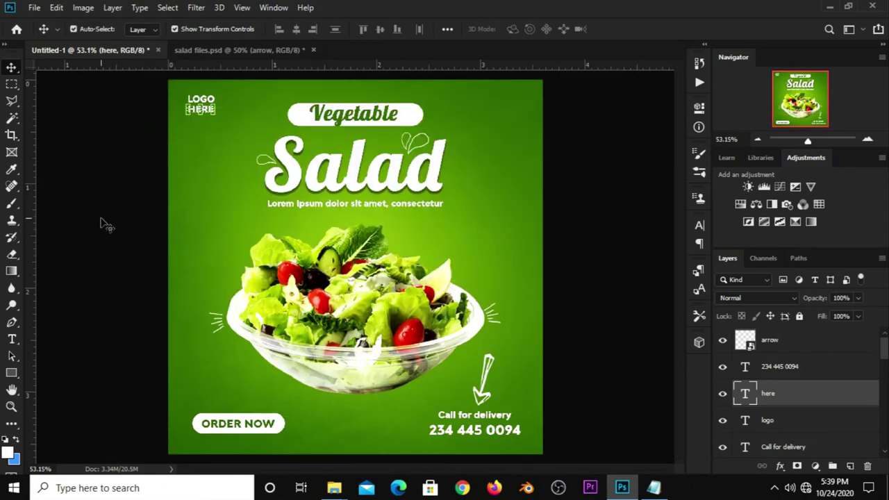
Step: Draw a tall white rectangle at the poster's top-right edge and nudge it into place
{"action": "left_click", "coordinate": [11, 372]}
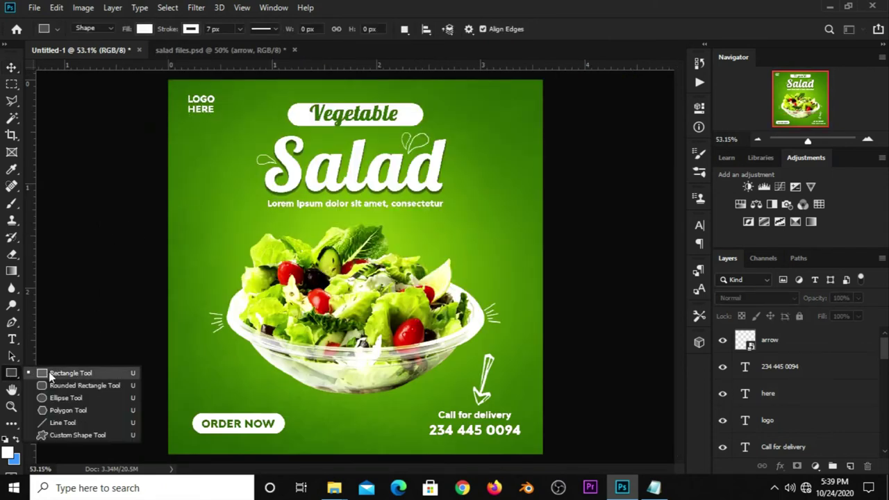
{"action": "left_click", "coordinate": [49, 373]}
{"action": "left_click_drag", "start_coordinate": [461, 75], "coordinate": [516, 145]}
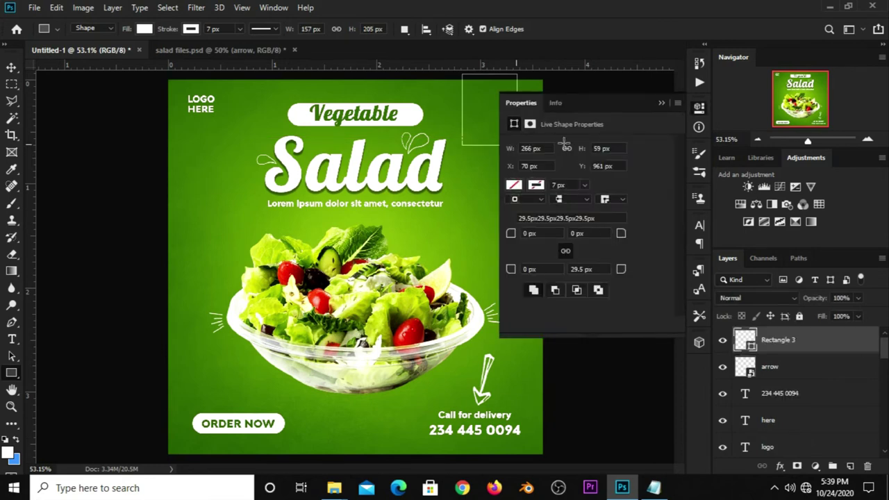
{"action": "left_click", "coordinate": [676, 95]}
{"action": "key", "text": "v"}
{"action": "left_click_drag", "start_coordinate": [479, 105], "coordinate": [495, 109]}
{"action": "key", "text": "Left"}
{"action": "key", "text": "Left"}
{"action": "key", "text": "Left"}
{"action": "key", "text": "Up"}
{"action": "key", "text": "Up"}
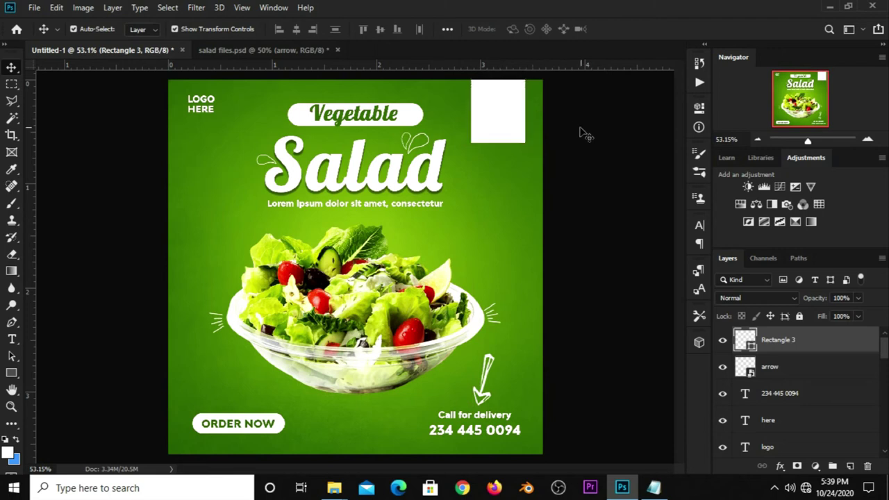
Step: Add an anchor at the rectangle's bottom middle and pull it down into a point
{"action": "left_click", "coordinate": [11, 322]}
{"action": "left_click", "coordinate": [49, 358]}
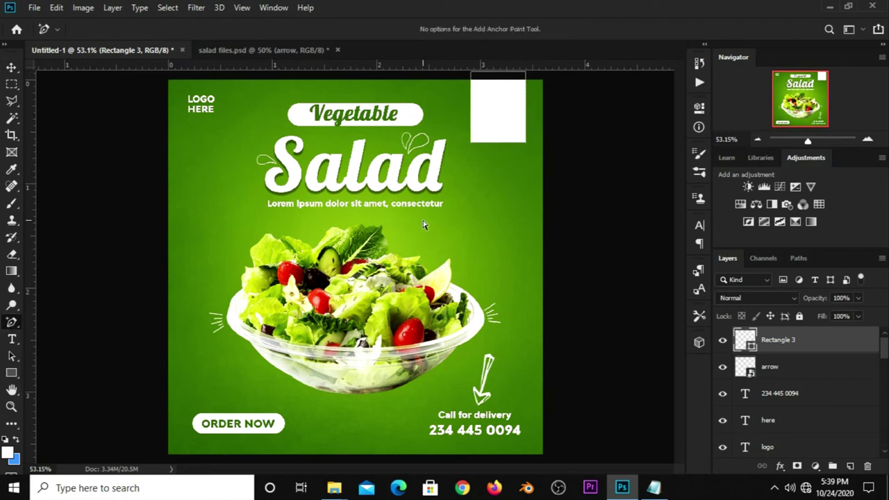
{"action": "left_click", "coordinate": [499, 143]}
{"action": "left_click_drag", "start_coordinate": [498, 157], "coordinate": [498, 154]}
Step: Shift the white tab further right toward the poster's upper-right corner
{"action": "left_click", "coordinate": [8, 67]}
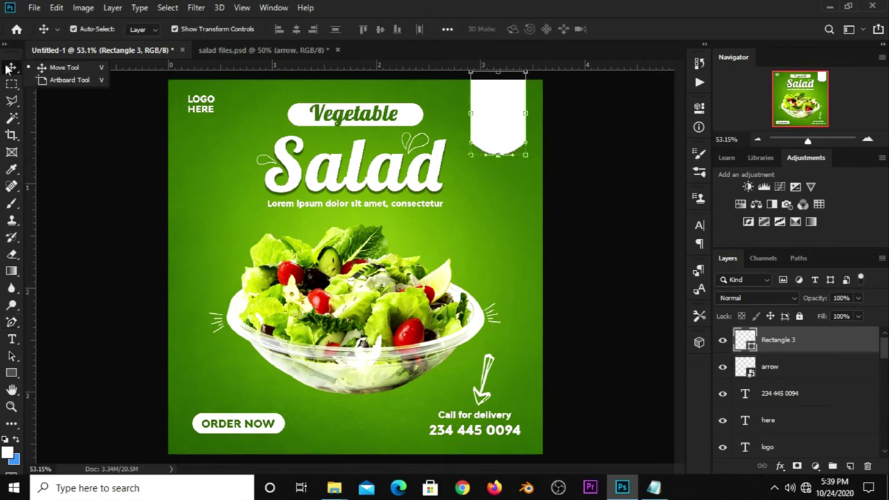
{"action": "left_click", "coordinate": [494, 130]}
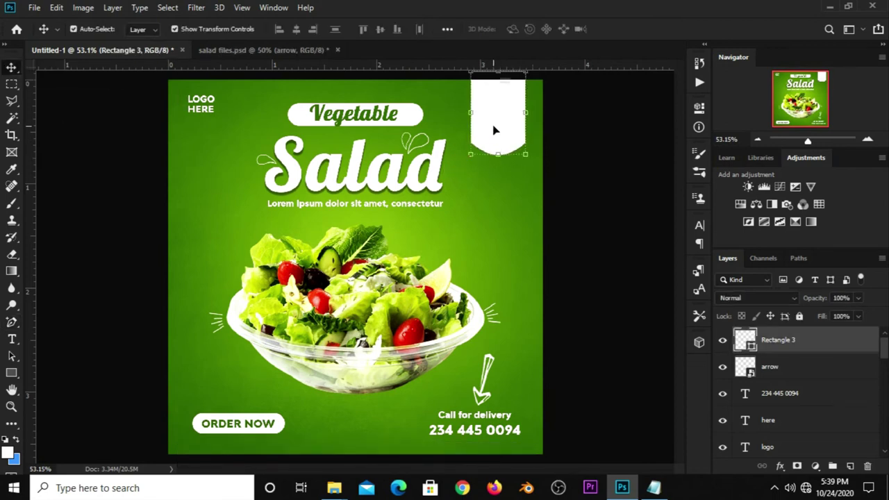
{"action": "left_click_drag", "start_coordinate": [514, 134], "coordinate": [571, 136]}
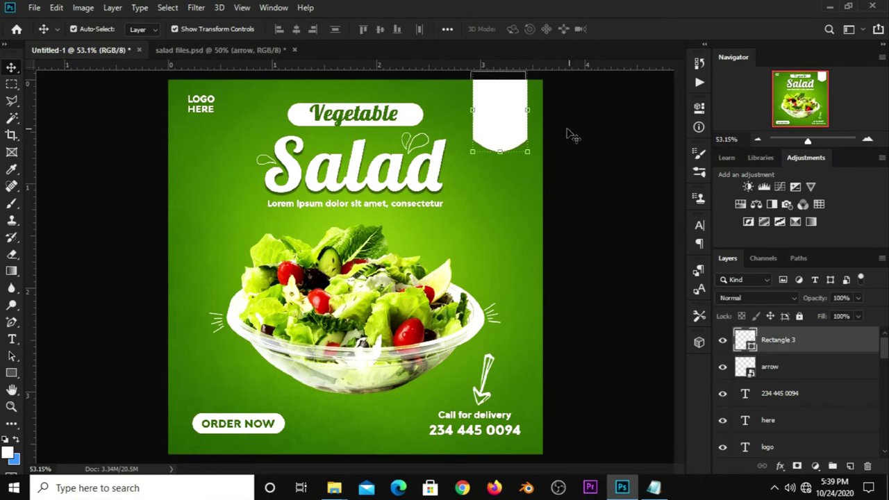
{"action": "left_click", "coordinate": [571, 135]}
{"action": "scroll", "coordinate": [571, 135], "scroll_direction": "down", "scroll_amount": 2}
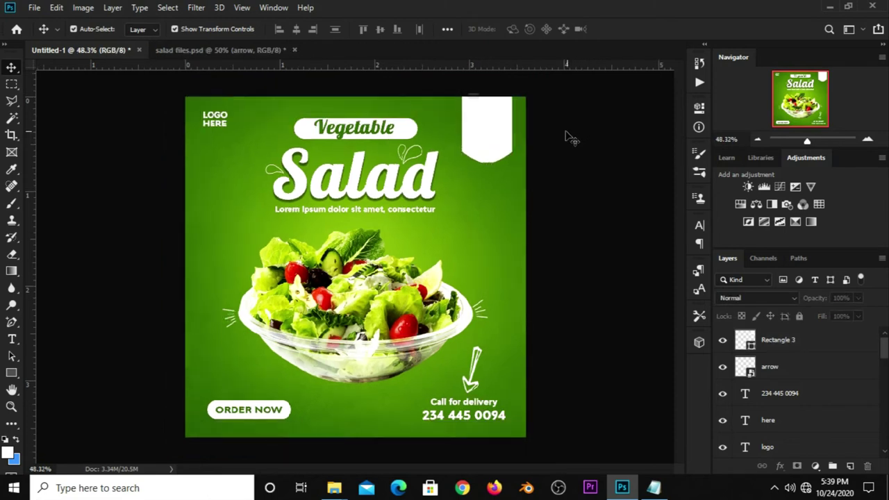
{"action": "left_click", "coordinate": [500, 130]}
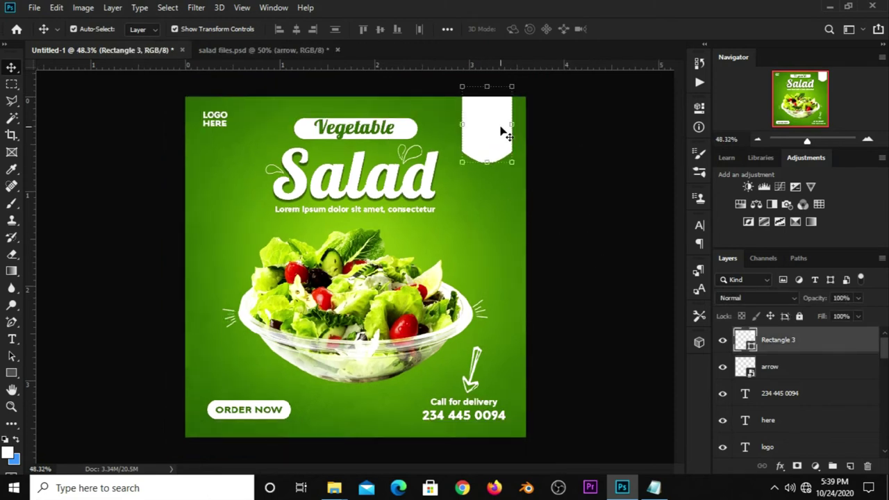
{"action": "left_click", "coordinate": [561, 163]}
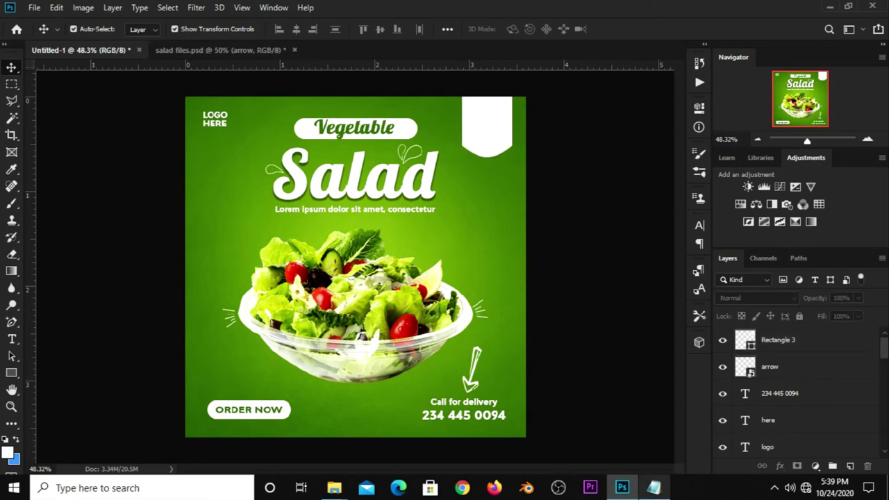
Step: Copy the text '60%' from the poster notes
{"action": "left_click", "coordinate": [654, 488]}
{"action": "left_click_drag", "start_coordinate": [556, 254], "coordinate": [537, 253]}
{"action": "right_click", "coordinate": [559, 251]}
{"action": "left_click", "coordinate": [576, 294]}
{"action": "left_click", "coordinate": [599, 46]}
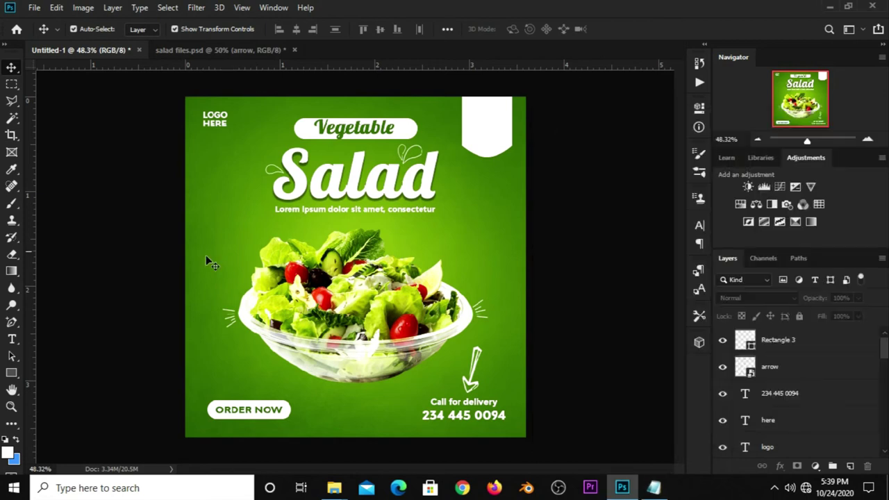
Step: Add a '60%' text line below the tab and colour it dark green #366803
{"action": "left_click", "coordinate": [12, 339]}
{"action": "left_click", "coordinate": [63, 337]}
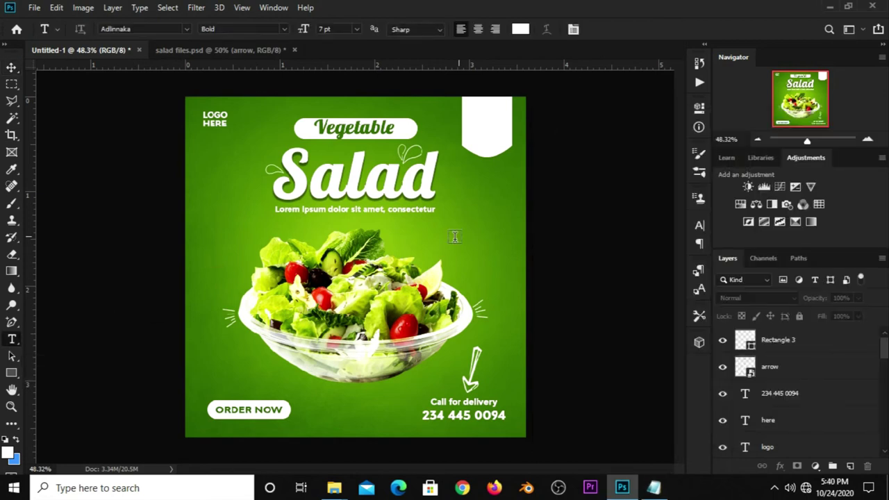
{"action": "left_click", "coordinate": [471, 197]}
{"action": "type", "text": "40%"}
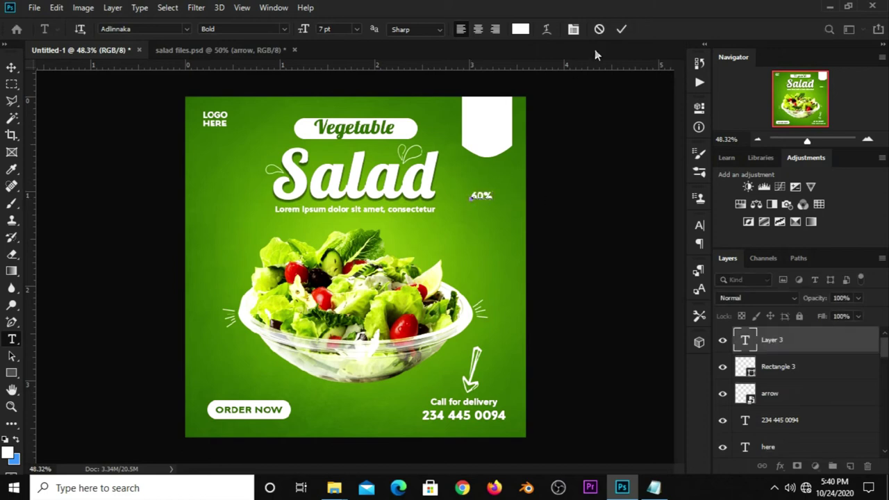
{"action": "left_click", "coordinate": [620, 30]}
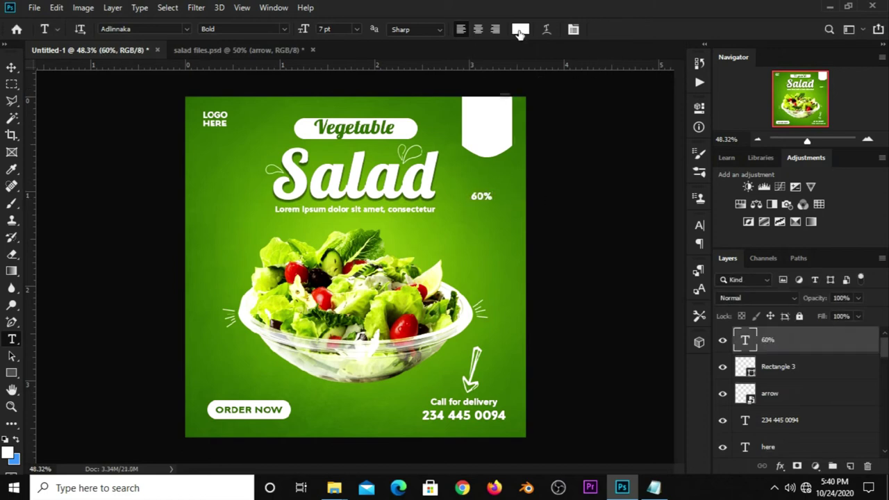
{"action": "left_click", "coordinate": [519, 29]}
{"action": "left_click", "coordinate": [201, 97]}
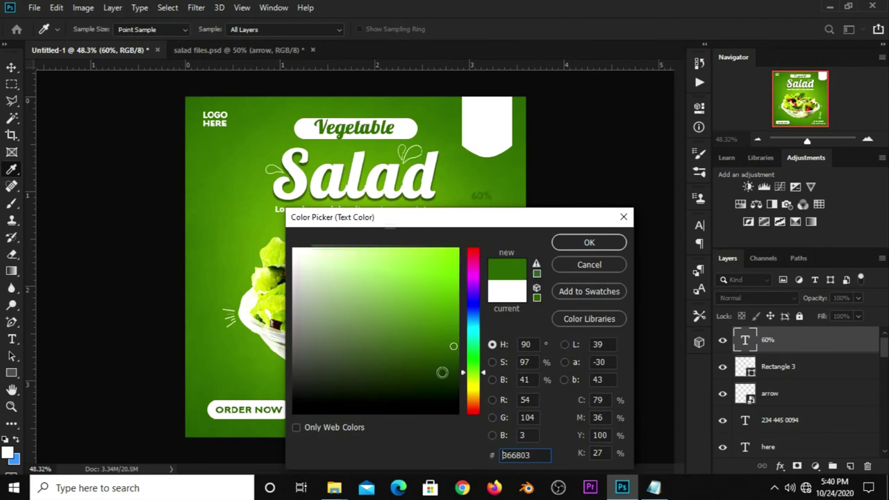
{"action": "left_click", "coordinate": [582, 243]}
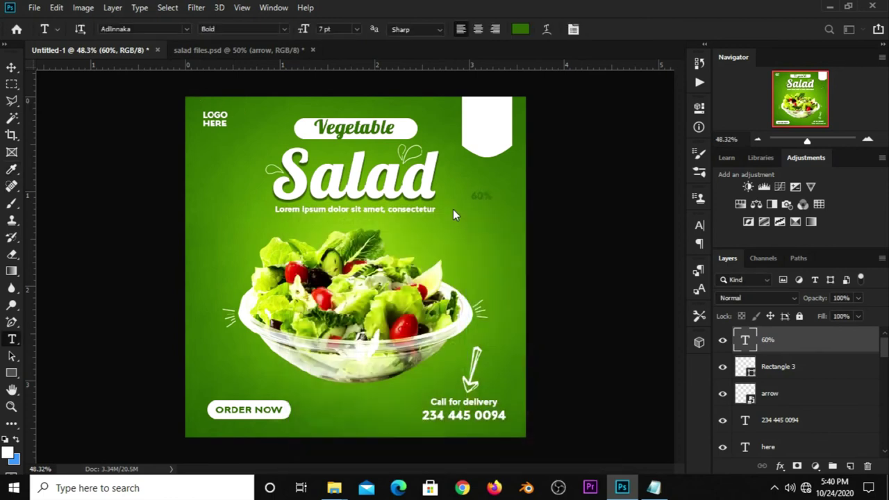
Step: Enlarge the 60% text to fill the tag and duplicate it just below
{"action": "key", "text": "ctrl+t"}
{"action": "left_click_drag", "start_coordinate": [480, 184], "coordinate": [498, 119]}
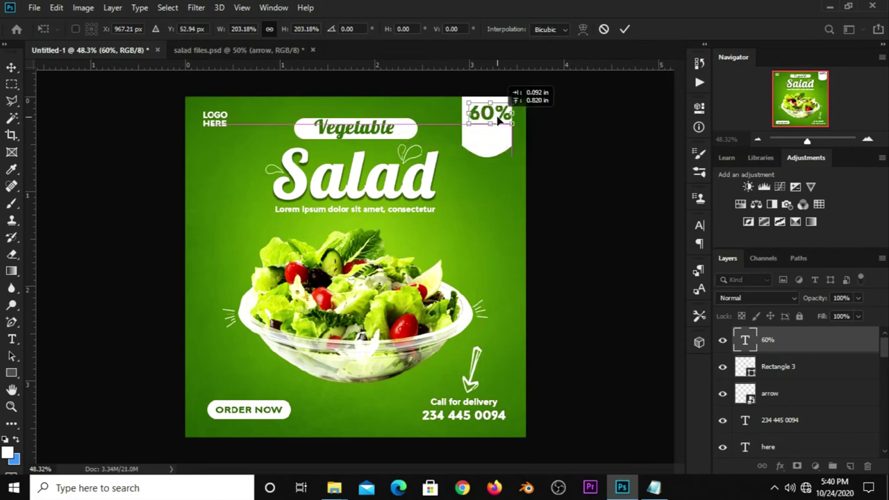
{"action": "key", "text": "Return"}
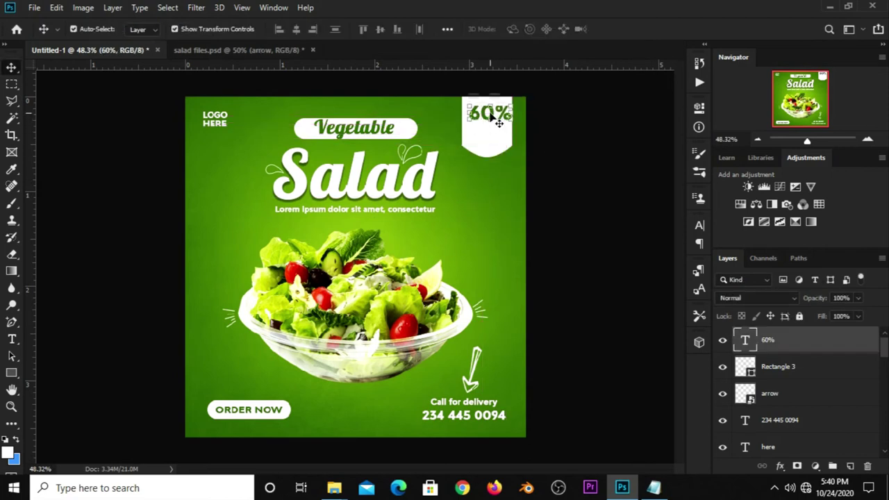
{"action": "left_click_drag", "start_coordinate": [490, 112], "coordinate": [489, 115]}
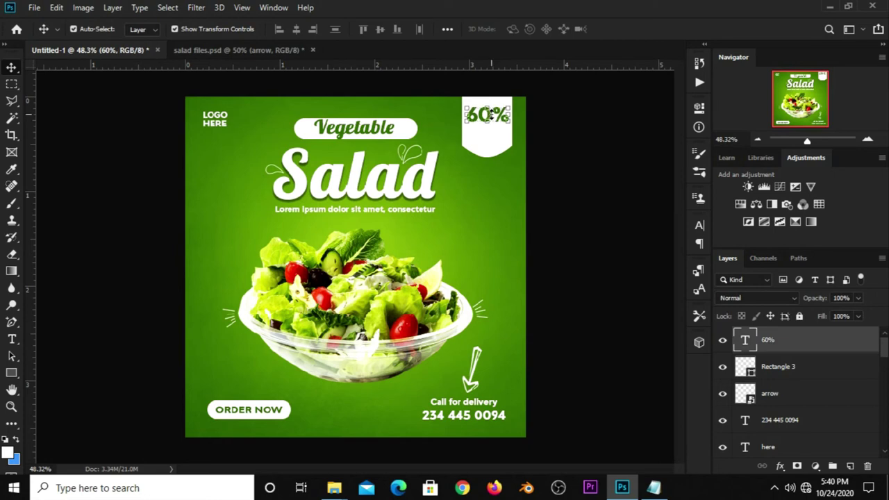
{"action": "left_click_drag", "start_coordinate": [498, 117], "coordinate": [498, 134]}
Step: Copy 'OFF' from the notes and paste it over the duplicated 60% line
{"action": "left_click", "coordinate": [653, 488]}
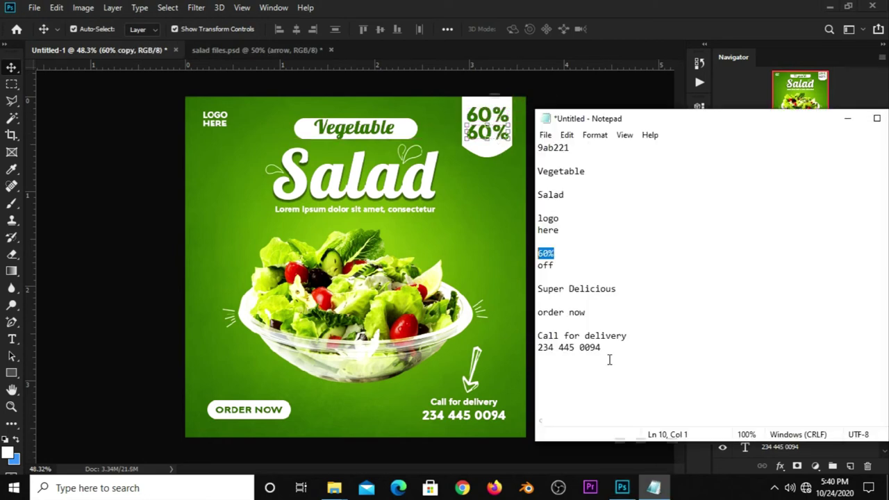
{"action": "double_click", "coordinate": [546, 265]}
{"action": "right_click", "coordinate": [544, 270]}
{"action": "left_click", "coordinate": [580, 316]}
{"action": "left_click", "coordinate": [627, 31]}
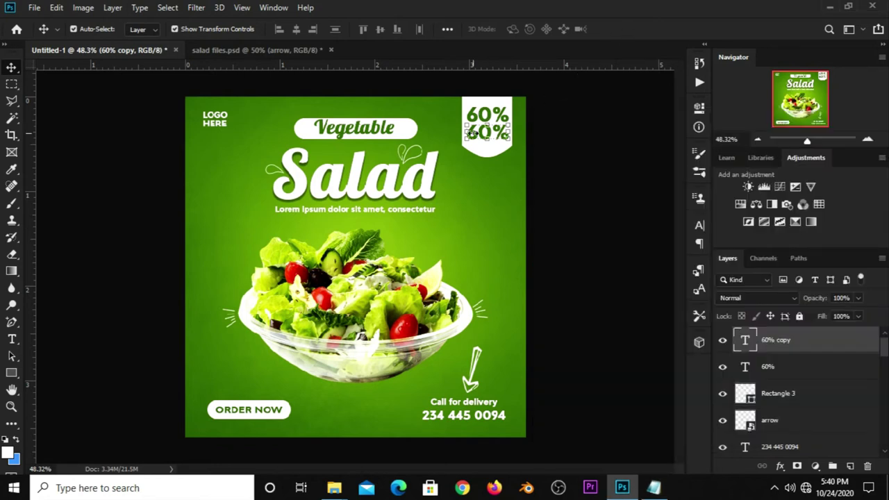
{"action": "key", "text": "t"}
{"action": "double_click", "coordinate": [479, 133]}
{"action": "key", "text": "ctrl+v"}
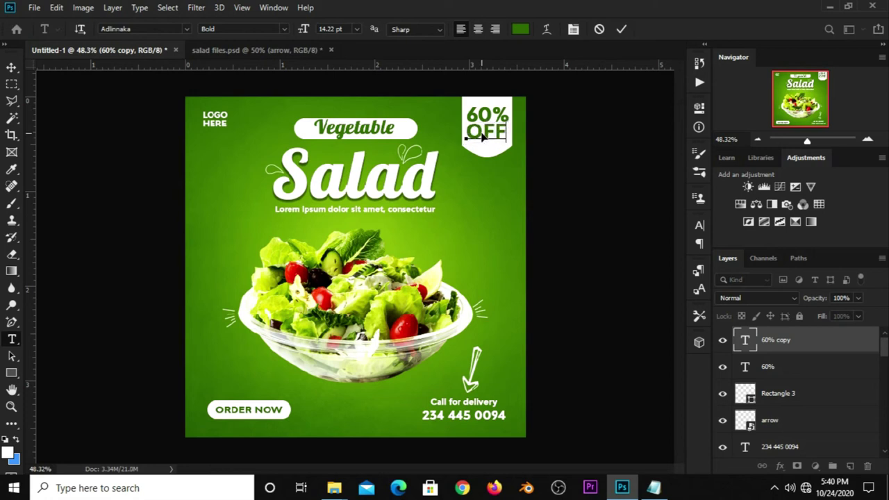
{"action": "left_click", "coordinate": [623, 36]}
{"action": "key", "text": "v"}
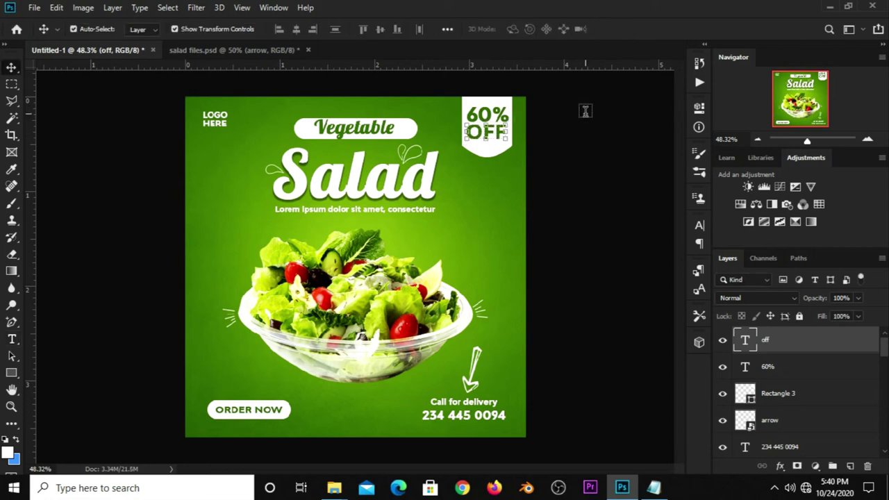
{"action": "left_click", "coordinate": [583, 125]}
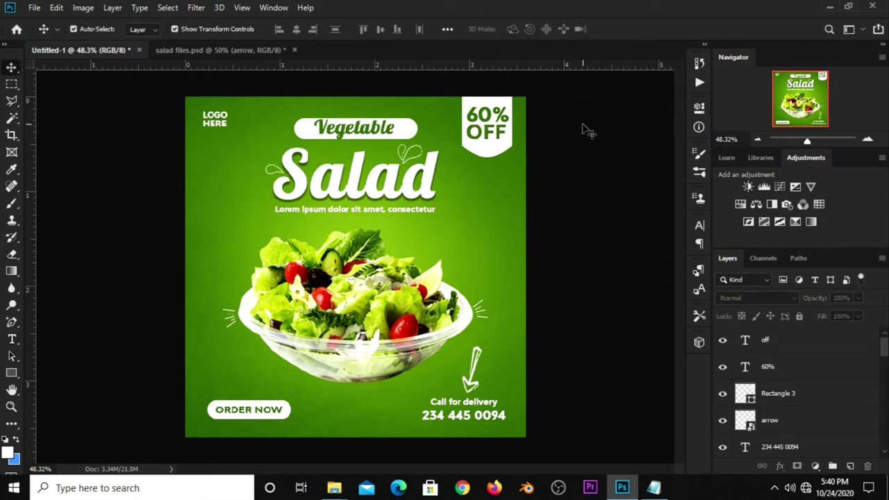
Step: Create a new empty layer beneath the salad bowl layer
{"action": "left_click", "coordinate": [341, 337]}
{"action": "scroll", "coordinate": [820, 424], "scroll_direction": "down", "scroll_amount": 1}
{"action": "scroll", "coordinate": [820, 426], "scroll_direction": "down", "scroll_amount": 2}
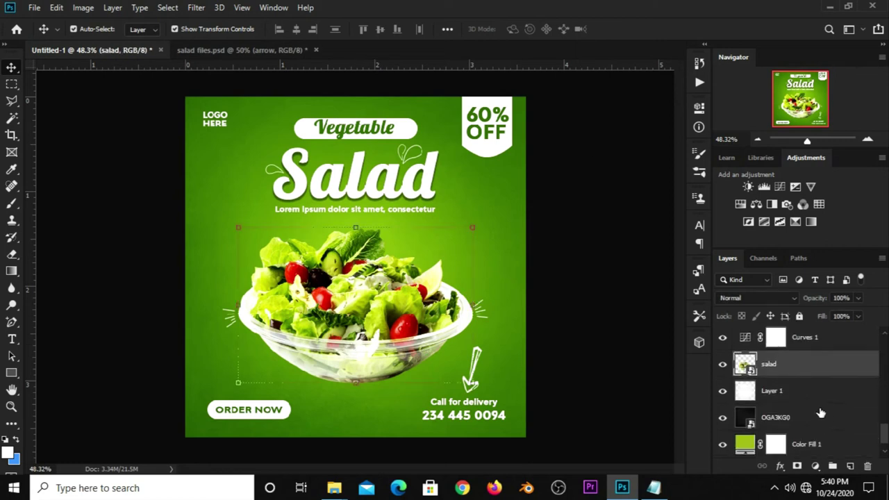
{"action": "left_click", "coordinate": [849, 468]}
{"action": "mouse_move", "coordinate": [789, 365]}
{"action": "left_mouse_down"}
{"action": "mouse_move", "coordinate": [793, 402]}
{"action": "mouse_move", "coordinate": [782, 405]}
{"action": "left_mouse_up"}
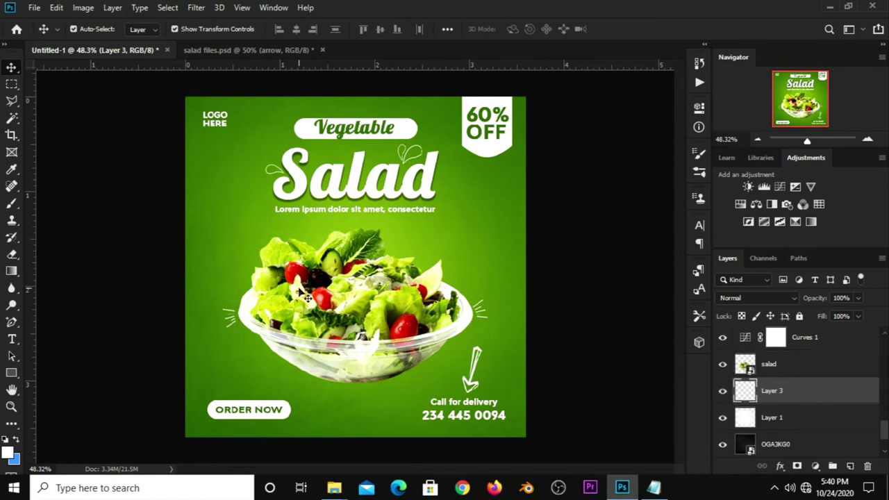
Step: Paint a flat black shadow under the bowl with a soft brush at 0% roundness
{"action": "left_click", "coordinate": [11, 203]}
{"action": "left_click", "coordinate": [51, 203]}
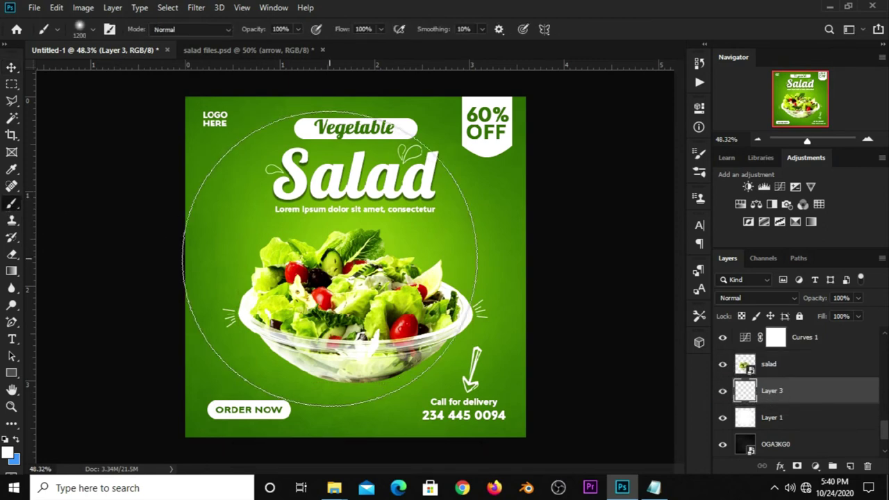
{"action": "key", "text": "bracketleft"}
{"action": "key", "text": "bracketleft"}
{"action": "key", "text": "bracketleft"}
{"action": "key", "text": "bracketleft"}
{"action": "key", "text": "bracketleft"}
{"action": "key", "text": "bracketleft"}
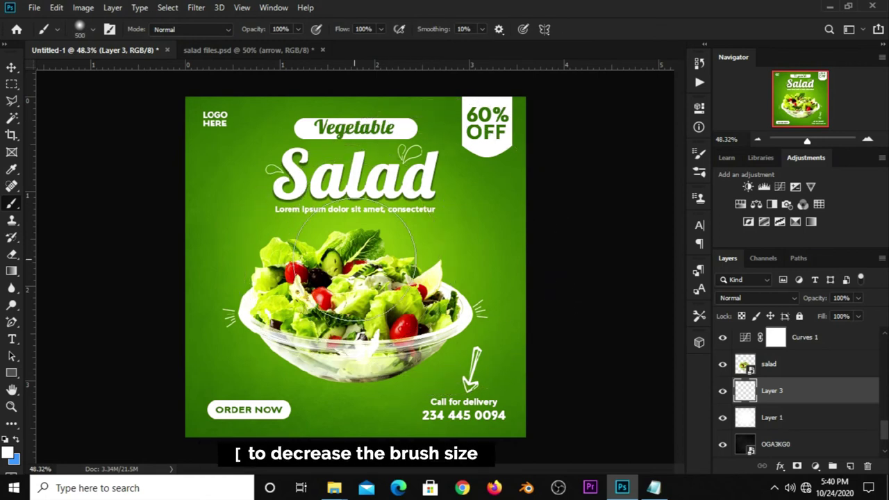
{"action": "left_click", "coordinate": [13, 440]}
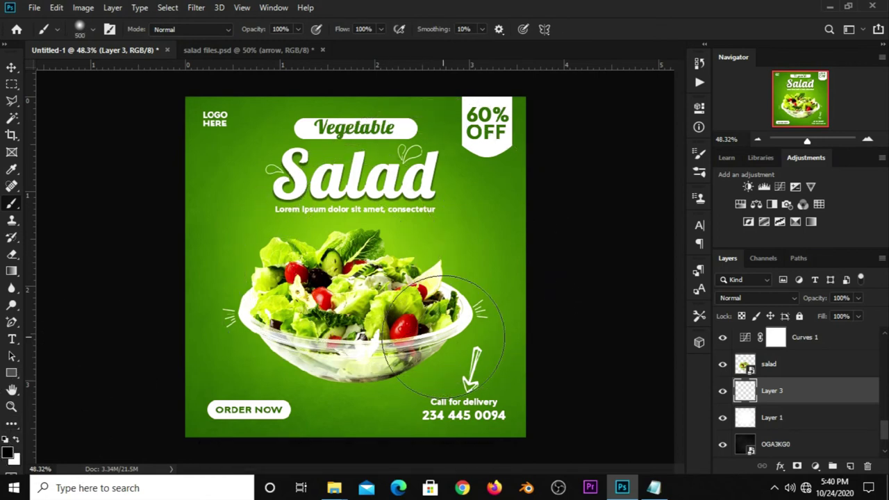
{"action": "left_click", "coordinate": [699, 154]}
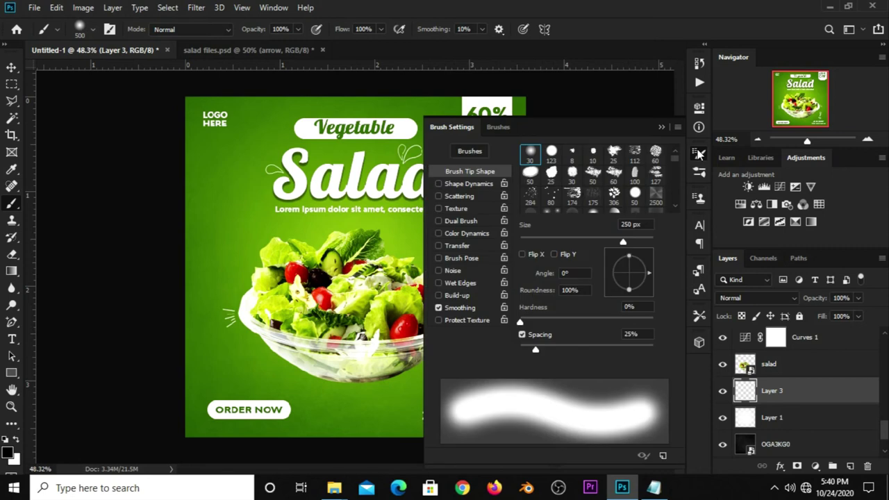
{"action": "left_click", "coordinate": [553, 289]}
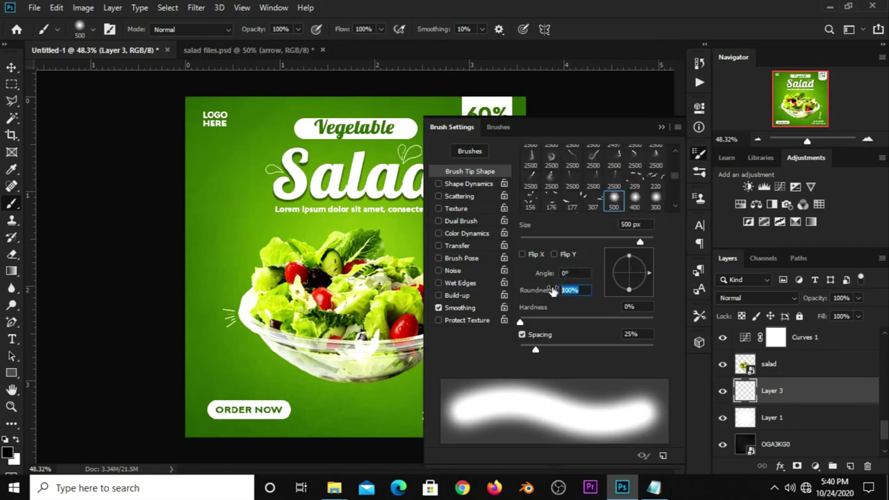
{"action": "type", "text": "0"}
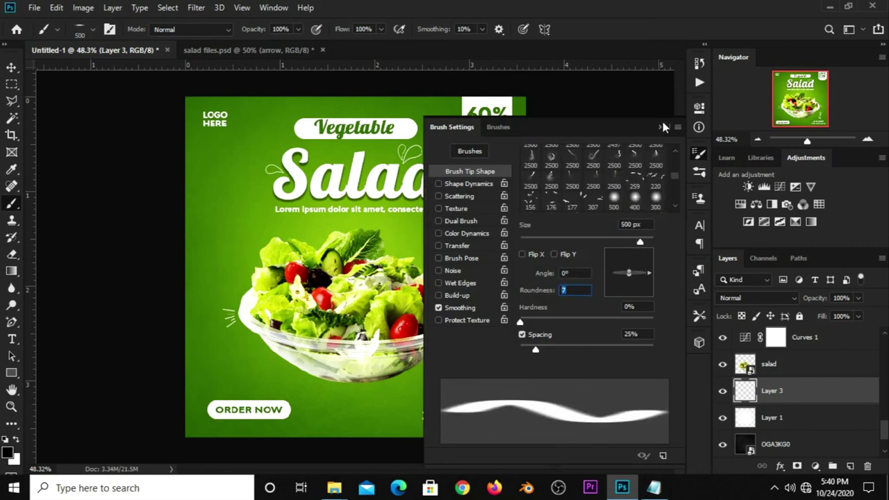
{"action": "left_click", "coordinate": [660, 127]}
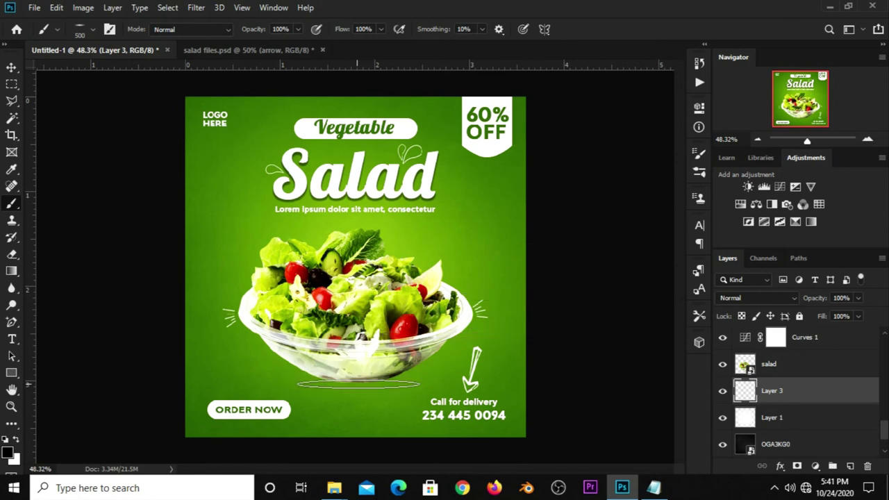
{"action": "left_click", "coordinate": [359, 381]}
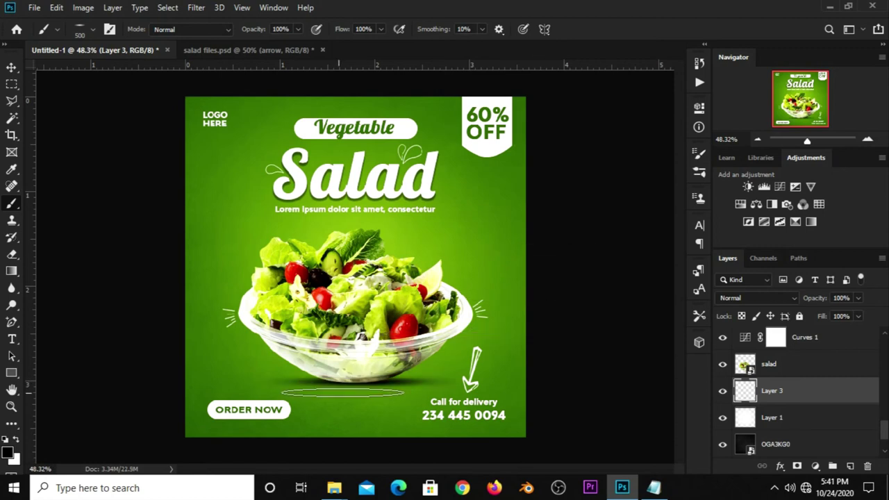
Step: Lower the shadow layer's opacity to 50%
{"action": "key", "text": "v"}
{"action": "left_click", "coordinate": [858, 297]}
{"action": "left_click_drag", "start_coordinate": [860, 313], "coordinate": [828, 316]}
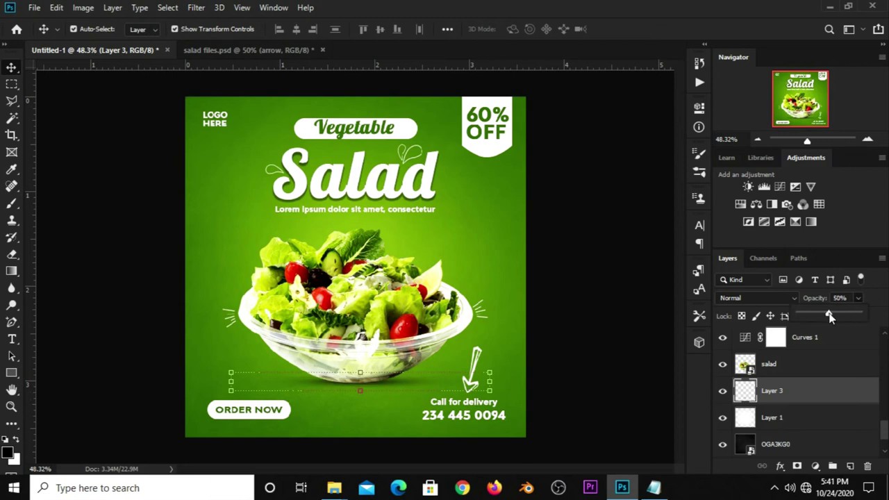
{"action": "left_click", "coordinate": [583, 294]}
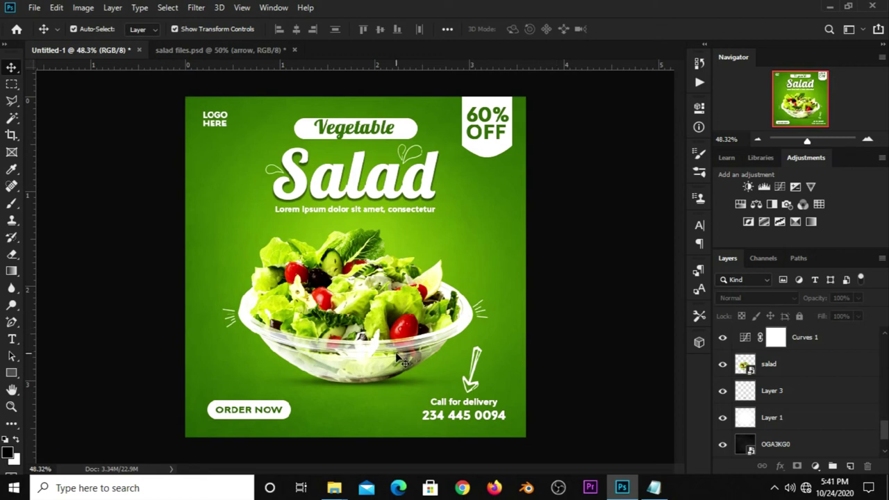
{"action": "left_click", "coordinate": [399, 357]}
Step: Add Layer 4 above the salad and place two Pen anchors along the bowl's lower-left edge
{"action": "left_click", "coordinate": [849, 464]}
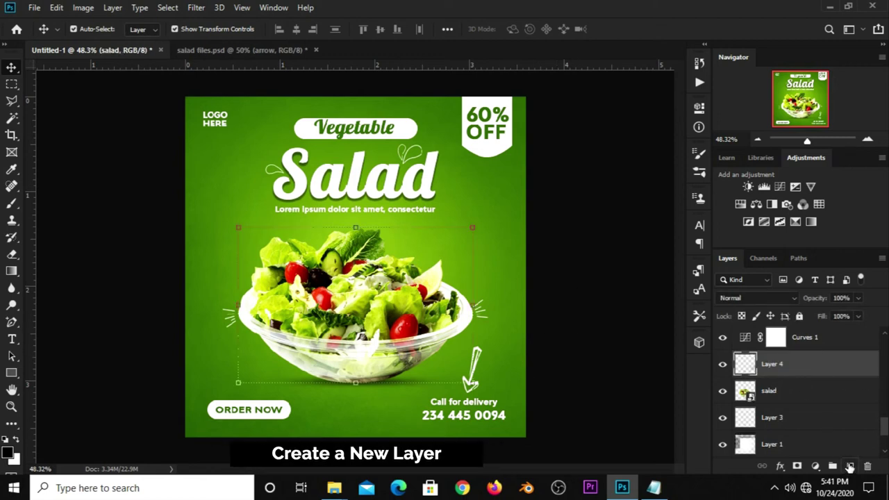
{"action": "left_click", "coordinate": [12, 323]}
{"action": "key", "text": "p"}
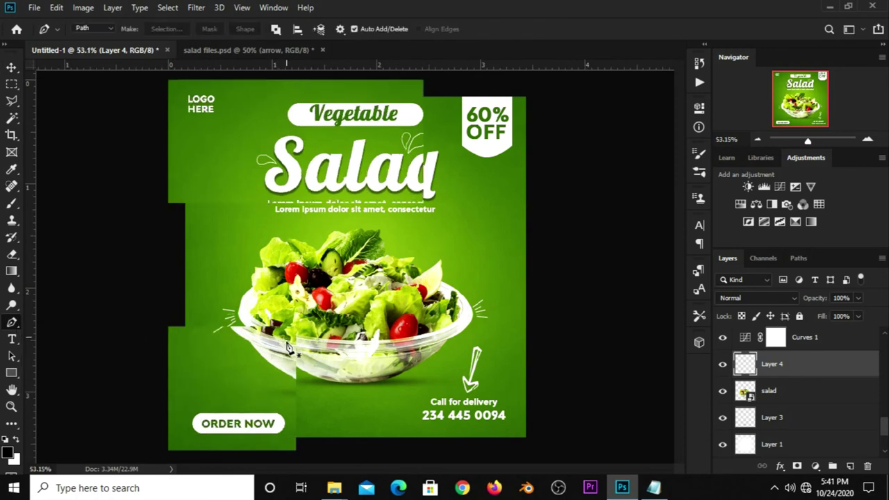
{"action": "scroll", "coordinate": [288, 354], "scroll_direction": "up", "scroll_amount": 3}
{"action": "left_click", "coordinate": [247, 351]}
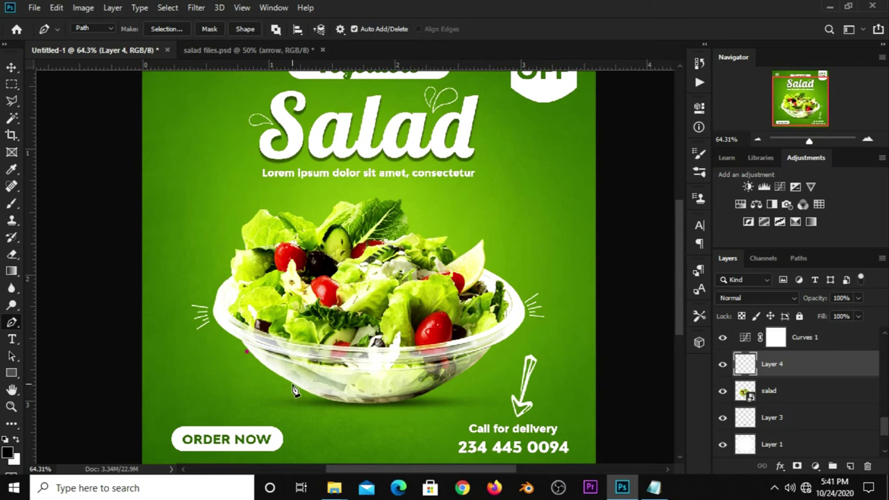
{"action": "left_click", "coordinate": [289, 385]}
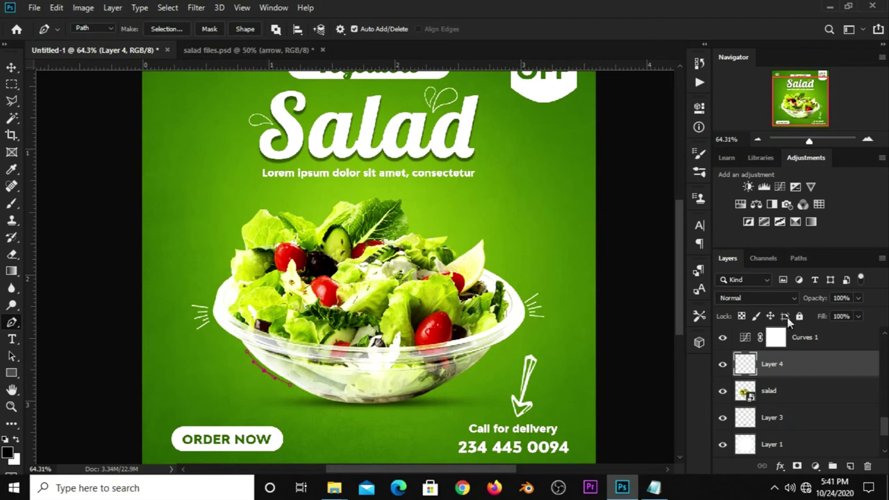
Step: Check the work path in the Paths panel, then set the Brush tool to 3 px with 100% hardness
{"action": "left_click", "coordinate": [797, 258]}
{"action": "right_click", "coordinate": [750, 289]}
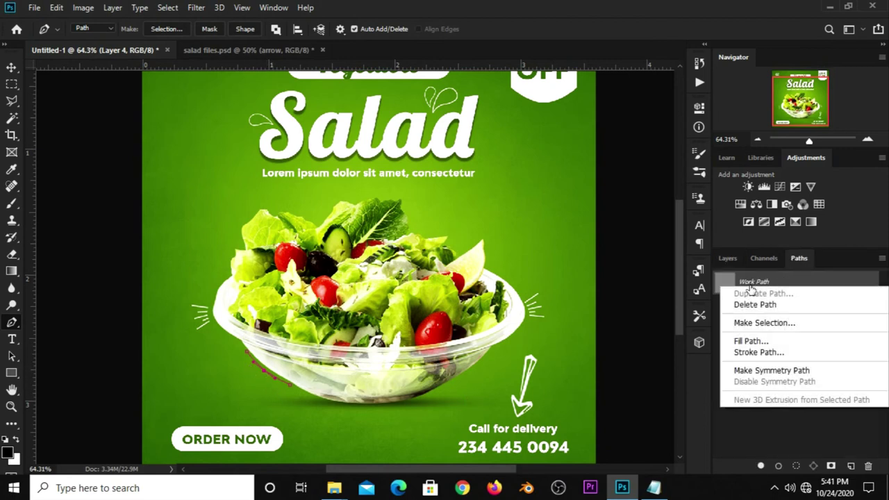
{"action": "key", "text": "Escape"}
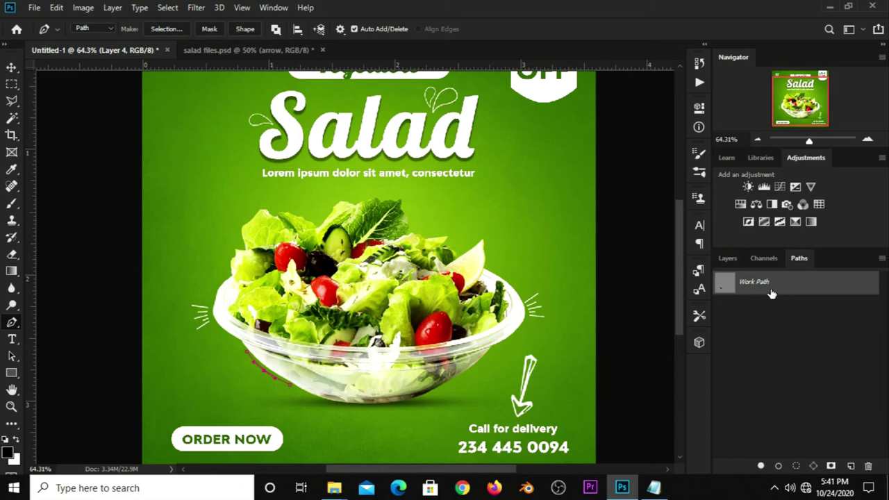
{"action": "left_click", "coordinate": [11, 204]}
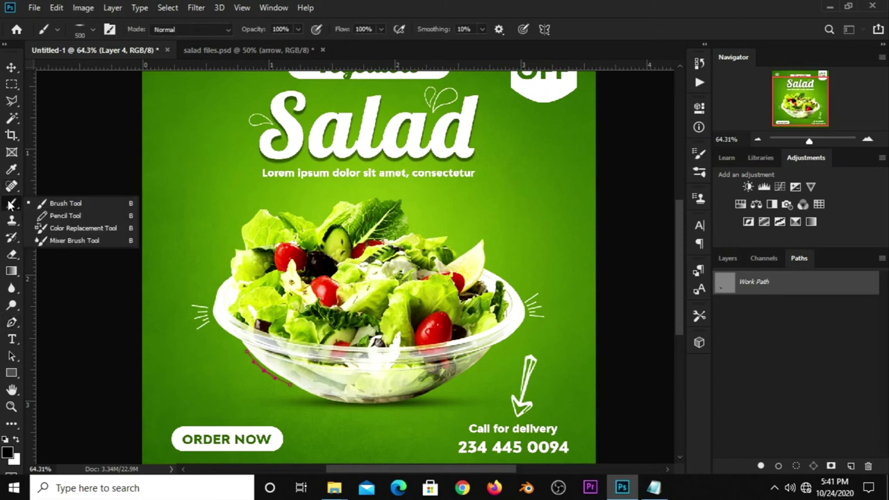
{"action": "left_click", "coordinate": [65, 203]}
{"action": "left_click", "coordinate": [79, 32]}
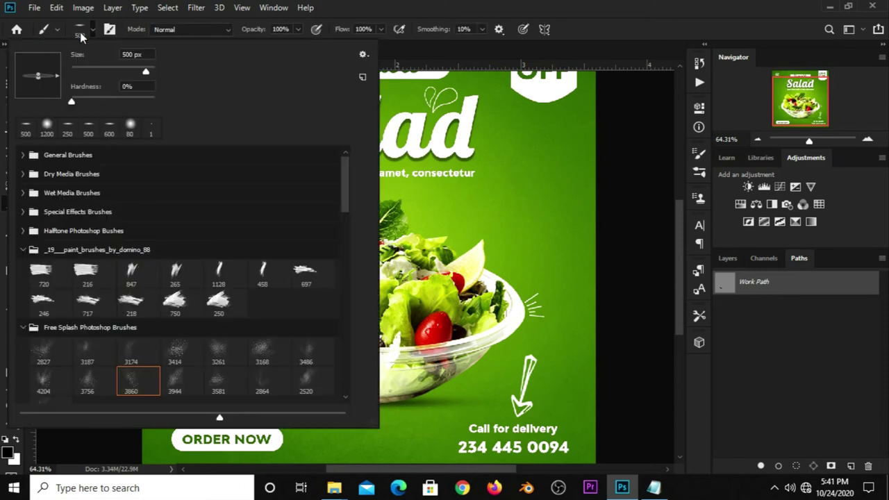
{"action": "left_click_drag", "start_coordinate": [149, 55], "coordinate": [110, 56]}
{"action": "type", "text": "3"}
{"action": "left_click_drag", "start_coordinate": [139, 85], "coordinate": [112, 82]}
{"action": "type", "text": "00"}
{"action": "left_click", "coordinate": [591, 24]}
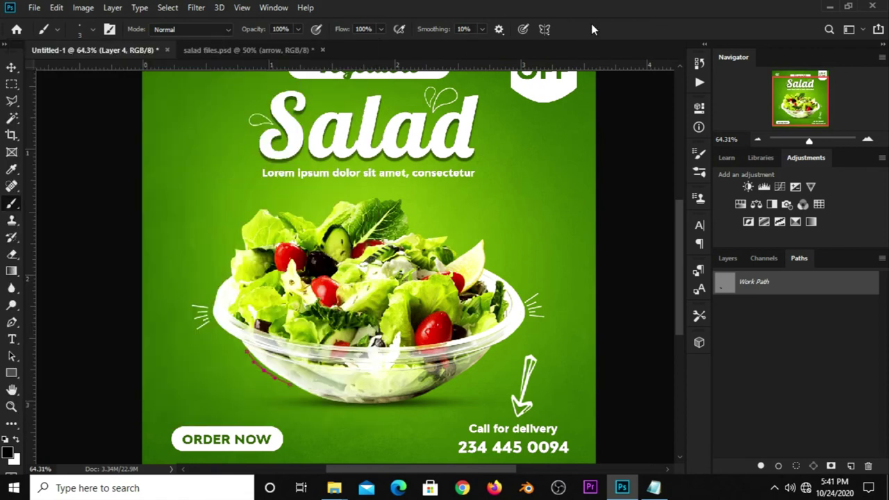
Step: Set the brush tip roundness to 100% in Brush Settings
{"action": "left_click", "coordinate": [699, 152]}
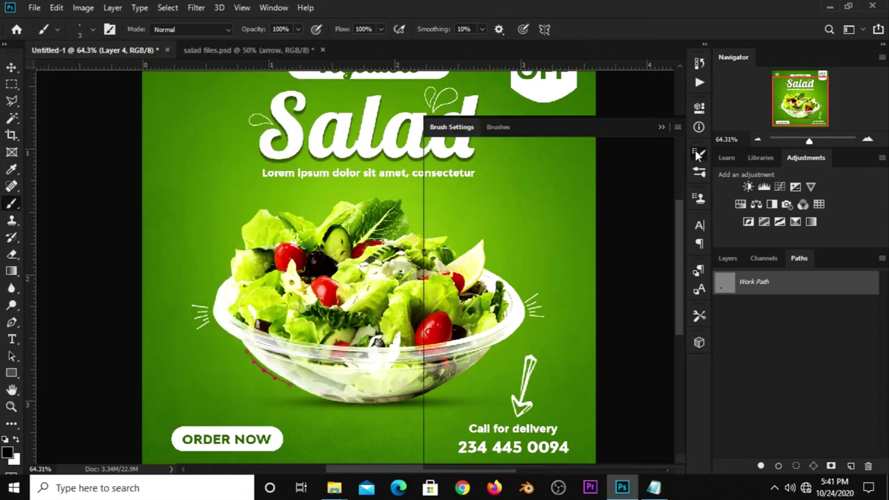
{"action": "double_click", "coordinate": [570, 290]}
{"action": "type", "text": "100"}
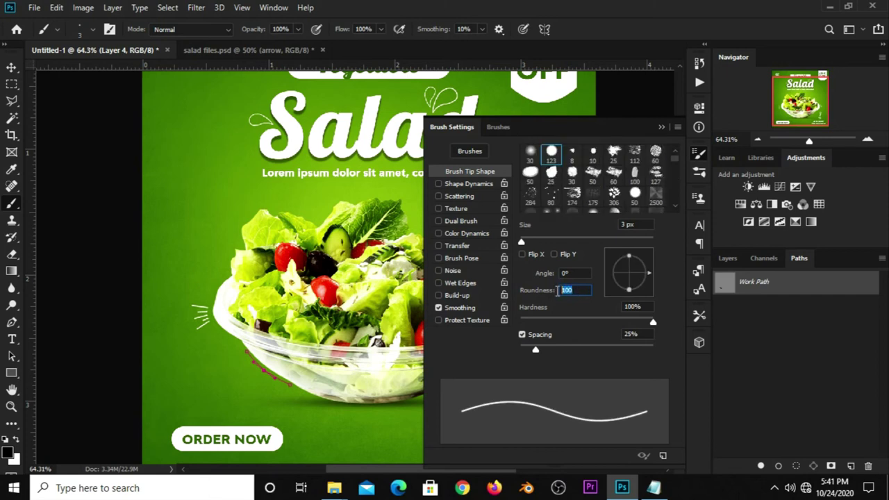
{"action": "left_click", "coordinate": [661, 126]}
Step: Make white the foreground colour and stroke the work path with the Brush
{"action": "right_click", "coordinate": [778, 297]}
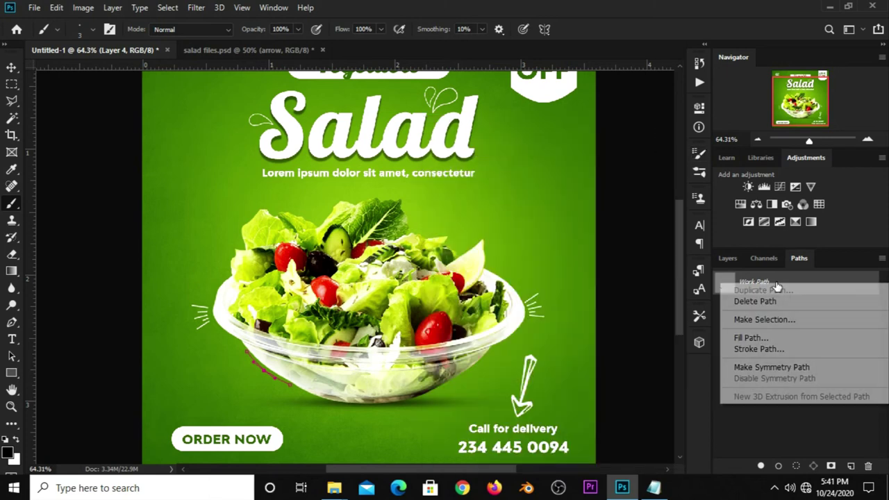
{"action": "key", "text": "Escape"}
{"action": "left_click", "coordinate": [15, 440]}
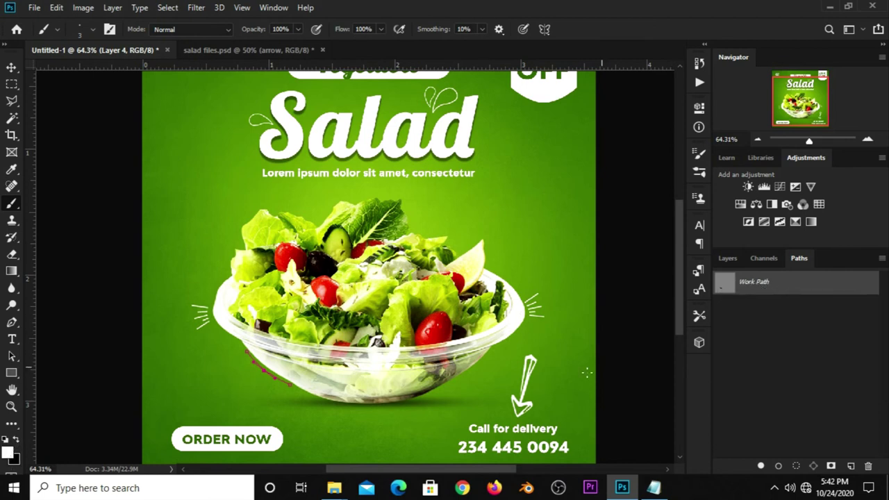
{"action": "right_click", "coordinate": [767, 292]}
{"action": "left_click", "coordinate": [756, 354]}
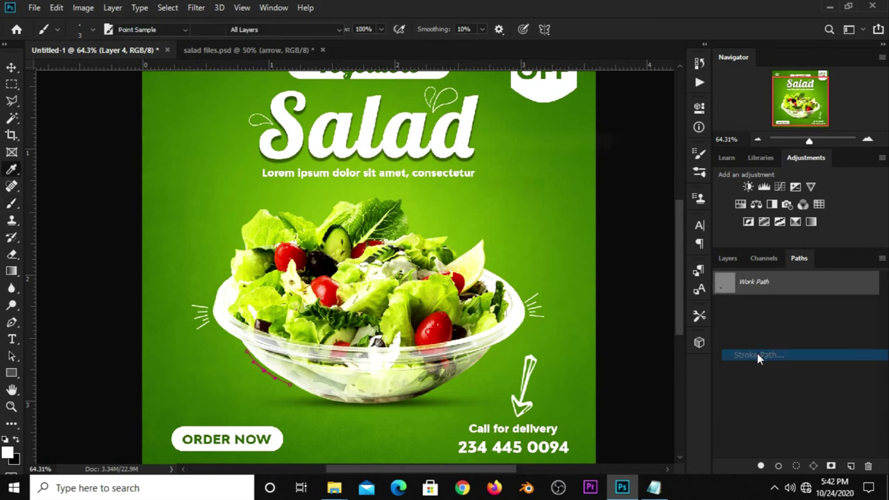
{"action": "left_click", "coordinate": [449, 163]}
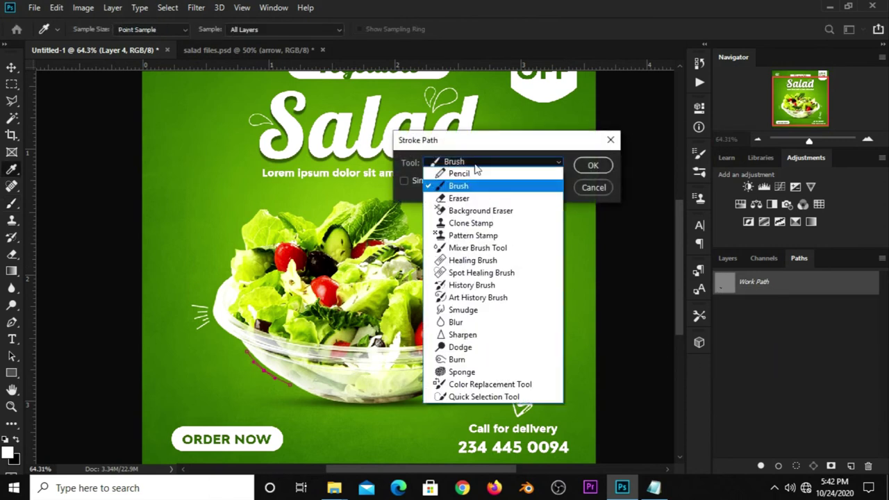
{"action": "left_click", "coordinate": [453, 186]}
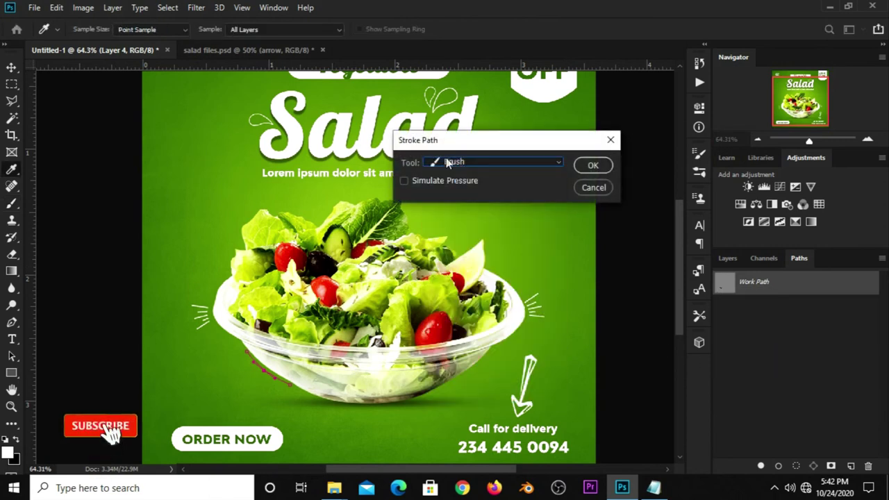
{"action": "left_click", "coordinate": [594, 167]}
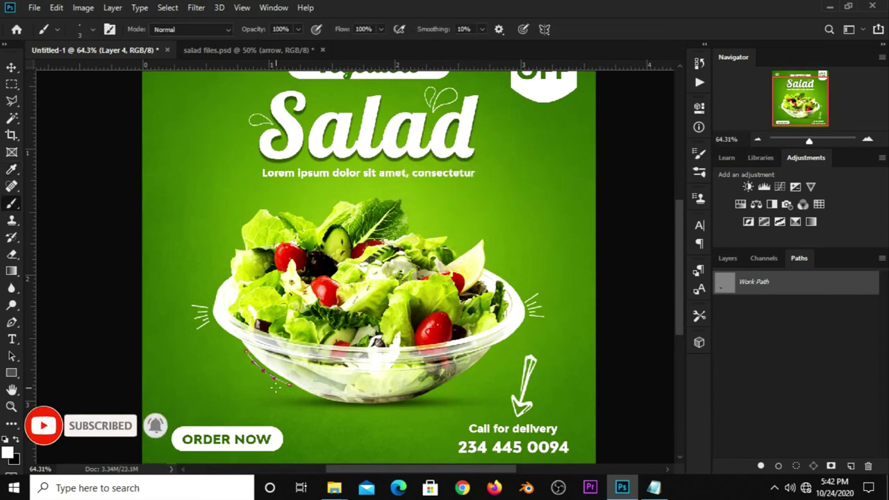
Step: Delete the work path
{"action": "right_click", "coordinate": [771, 284]}
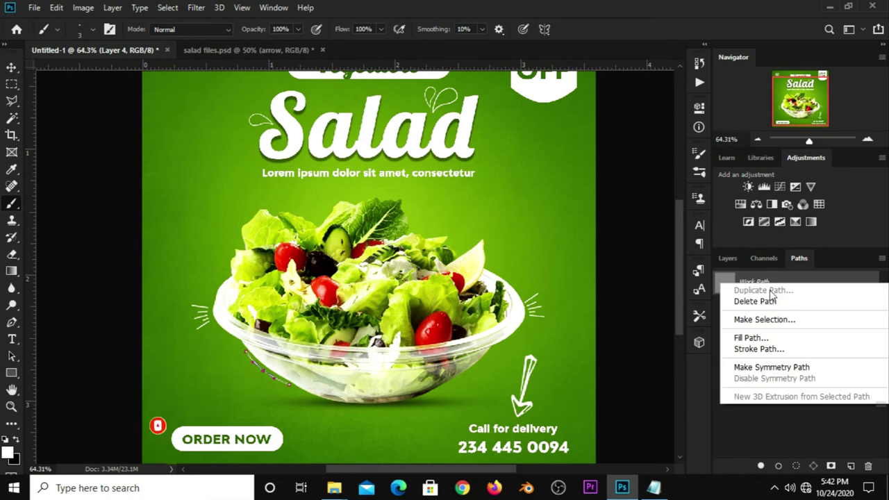
{"action": "left_click", "coordinate": [764, 301]}
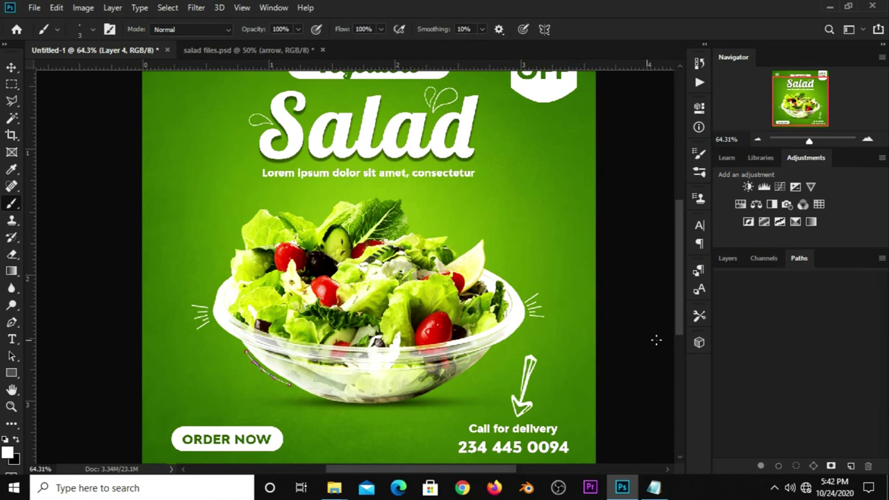
{"action": "scroll", "coordinate": [616, 315], "scroll_direction": "down", "scroll_amount": 1}
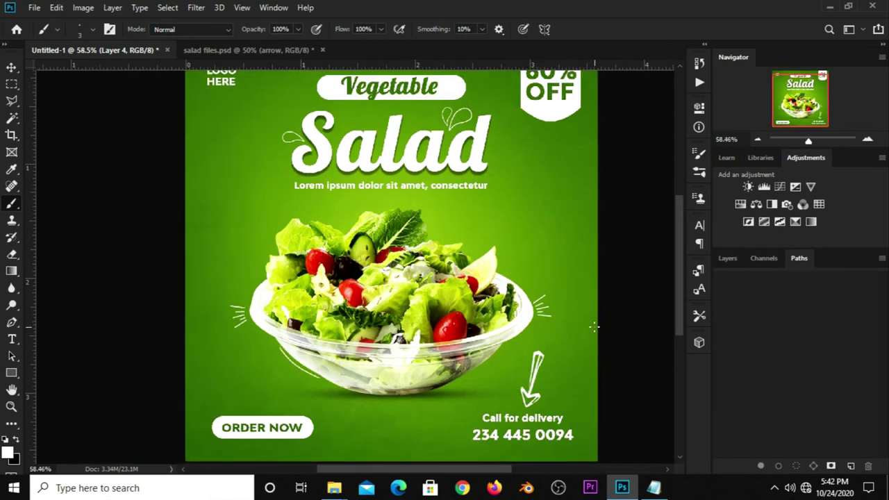
{"action": "scroll", "coordinate": [593, 328], "scroll_direction": "down", "scroll_amount": 1}
Step: Duplicate the white stroke Layer 4 and shrink the copy to about 73%
{"action": "left_click", "coordinate": [726, 258]}
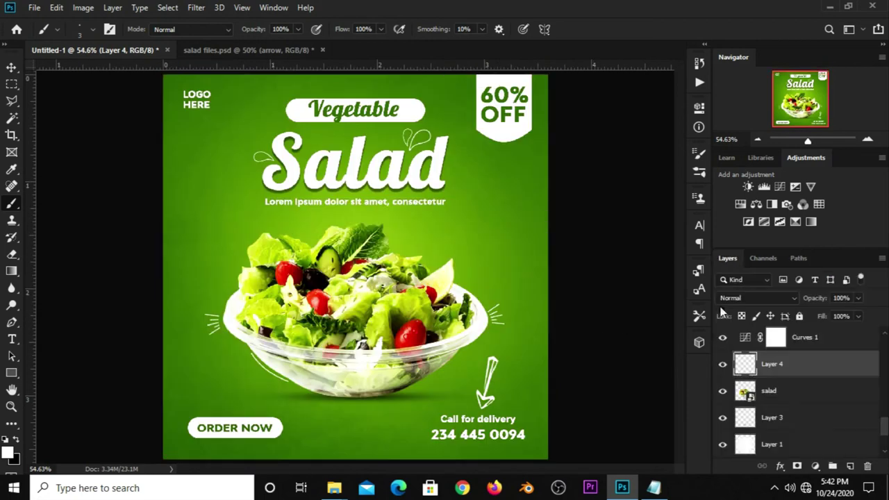
{"action": "left_click", "coordinate": [722, 366]}
{"action": "left_click", "coordinate": [722, 365]}
{"action": "key", "text": "v"}
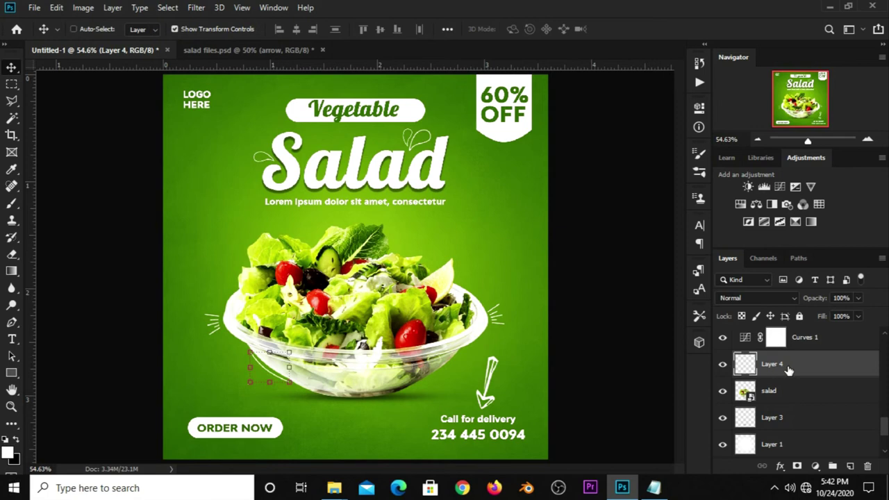
{"action": "key", "text": "ctrl+j"}
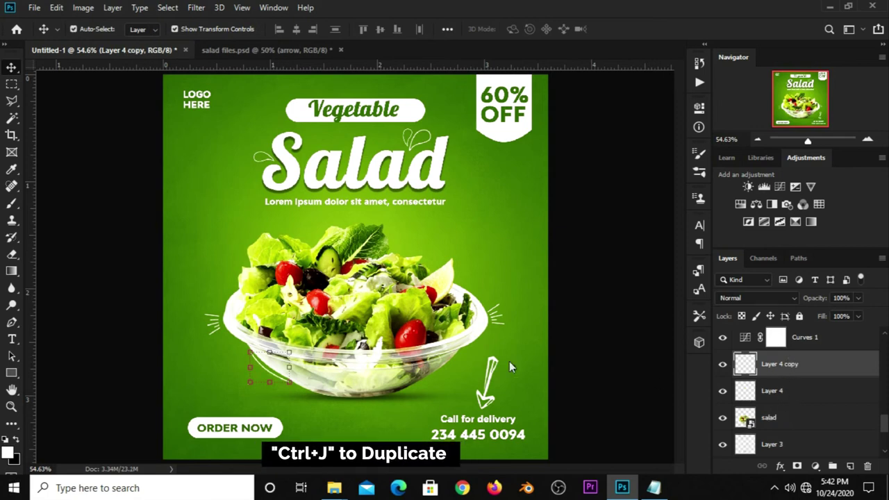
{"action": "key", "text": "ctrl+t"}
{"action": "left_click_drag", "start_coordinate": [278, 368], "coordinate": [263, 369]}
{"action": "key", "text": "ctrl+z"}
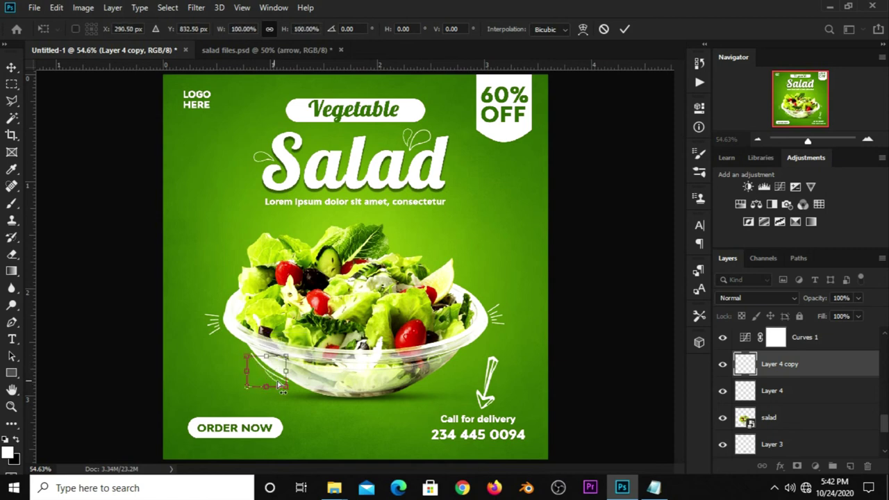
{"action": "left_click_drag", "start_coordinate": [252, 358], "coordinate": [266, 376]}
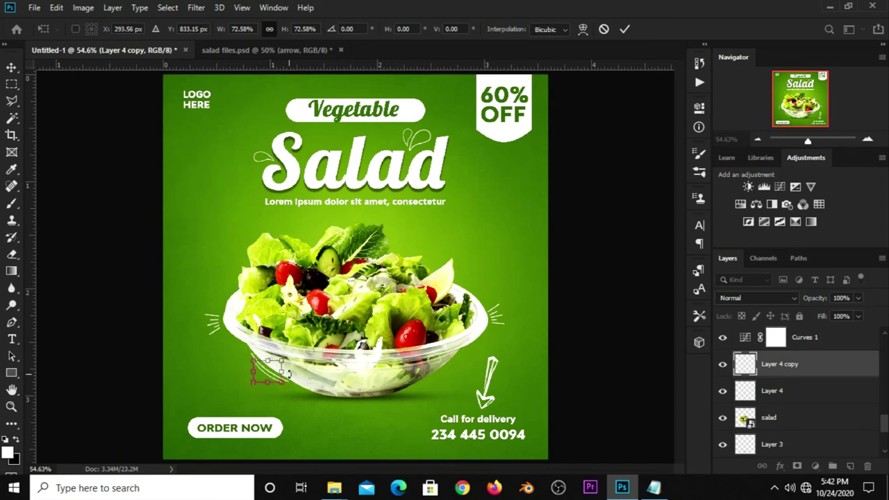
{"action": "left_click", "coordinate": [135, 361]}
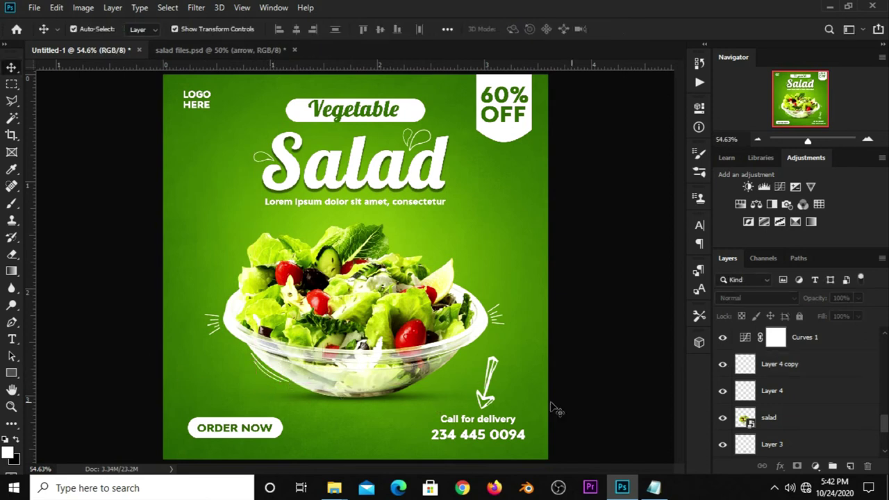
Step: Make a second copy of Layer 4 and move it to the bowl's right side
{"action": "left_click", "coordinate": [780, 393]}
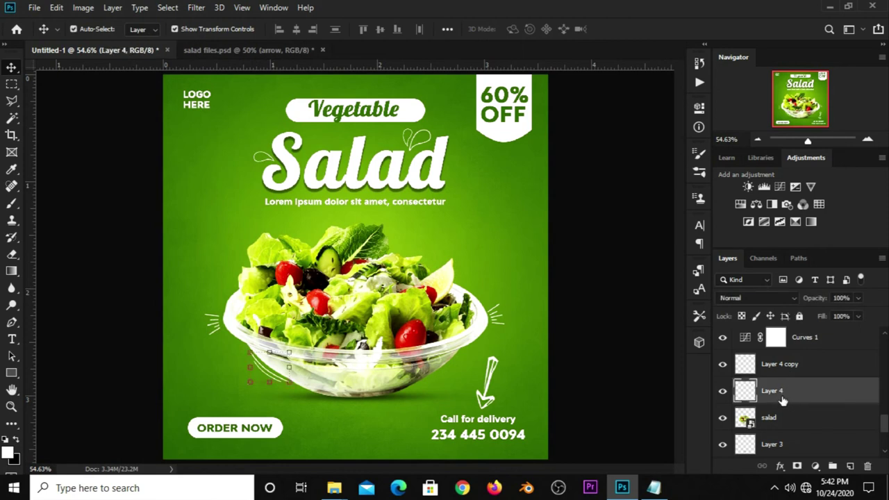
{"action": "key", "text": "ctrl+j"}
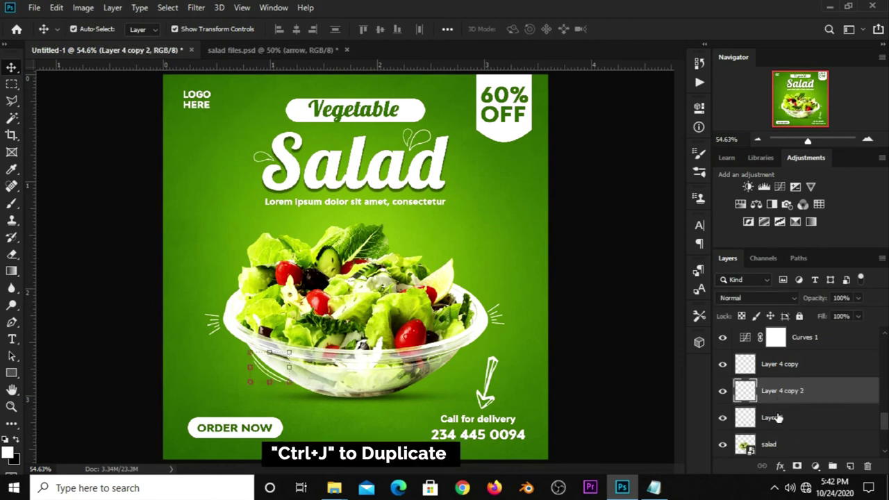
{"action": "key", "text": "ctrl+t"}
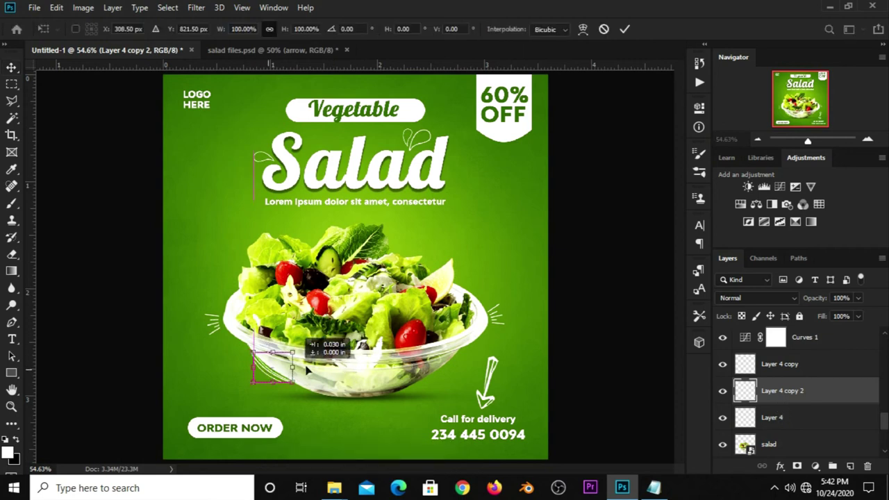
{"action": "mouse_move", "coordinate": [269, 365]}
{"action": "left_mouse_down"}
{"action": "mouse_move", "coordinate": [451, 363]}
{"action": "mouse_move", "coordinate": [479, 354]}
{"action": "mouse_move", "coordinate": [425, 383]}
{"action": "mouse_move", "coordinate": [465, 362]}
{"action": "left_mouse_up"}
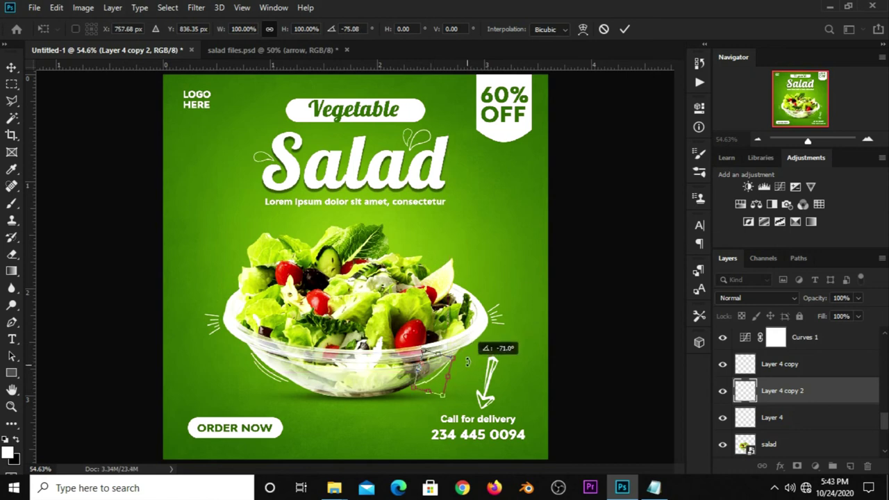
{"action": "key", "text": "Return"}
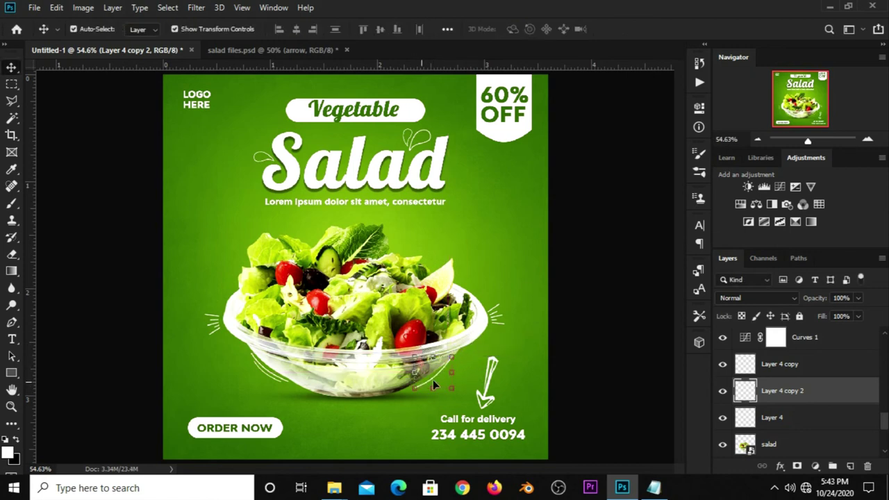
Step: Rotate the small stroke beside the bowl by about 6.6°
{"action": "left_click", "coordinate": [463, 358]}
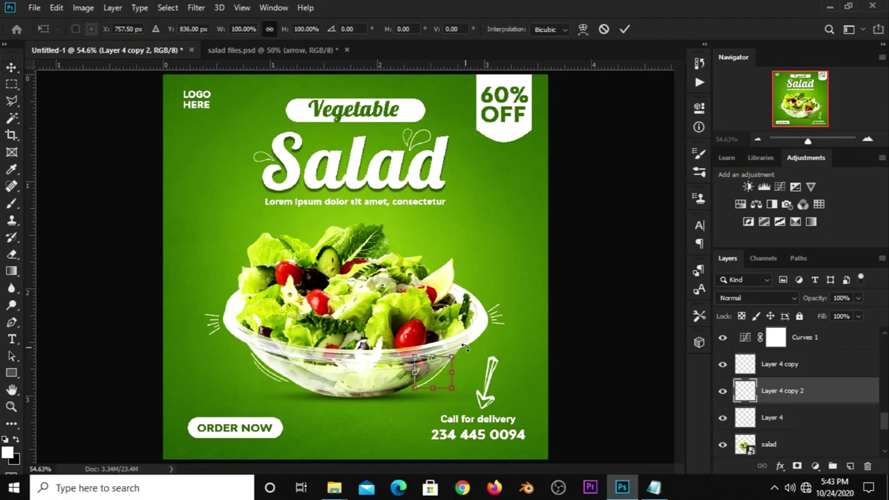
{"action": "left_click_drag", "start_coordinate": [466, 347], "coordinate": [468, 352]}
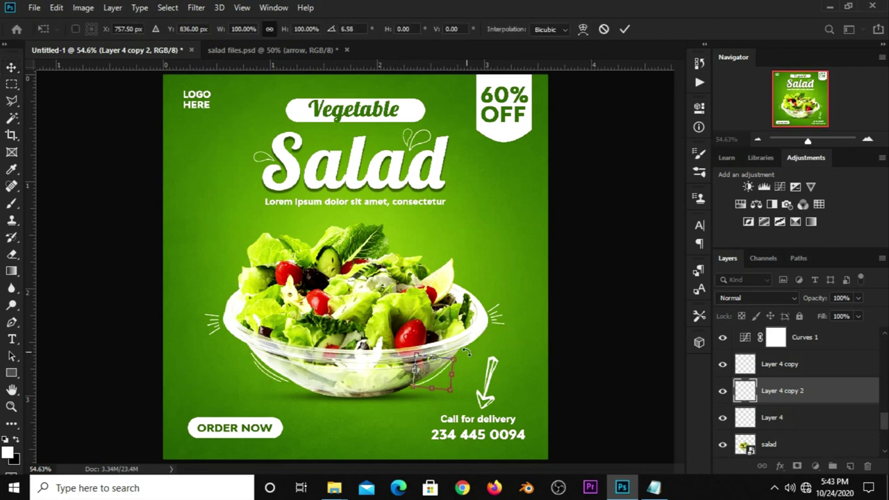
{"action": "key", "text": "Return"}
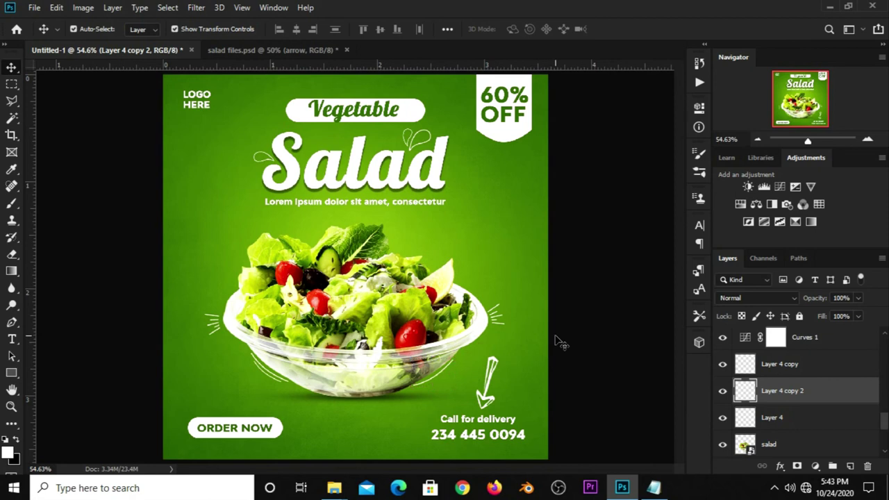
{"action": "left_click", "coordinate": [560, 342]}
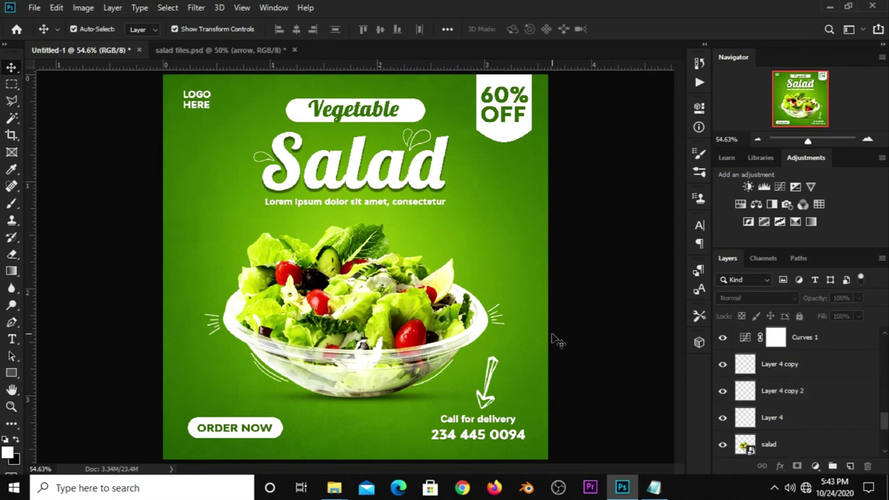
Step: Copy the phrase 'Super Delicious' from the Notepad notes
{"action": "left_click", "coordinate": [653, 488]}
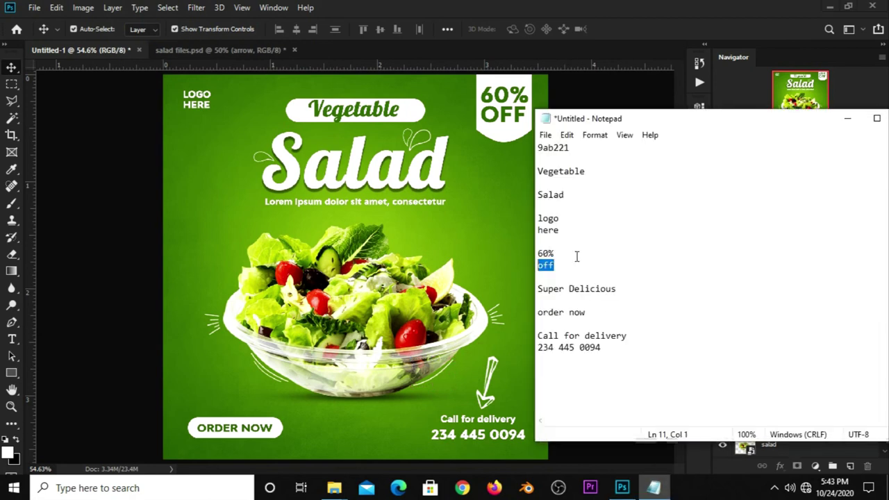
{"action": "left_click_drag", "start_coordinate": [630, 291], "coordinate": [542, 291]}
{"action": "right_click", "coordinate": [541, 288]}
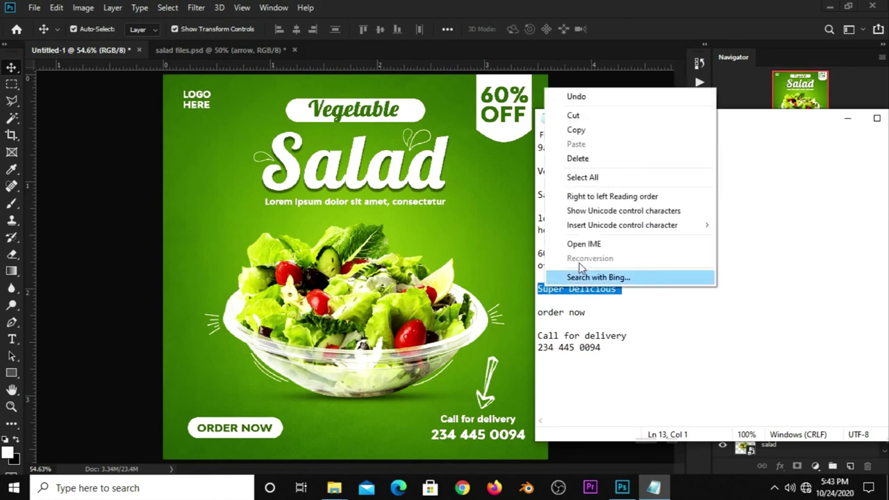
{"action": "left_click", "coordinate": [569, 129]}
{"action": "left_click", "coordinate": [579, 79]}
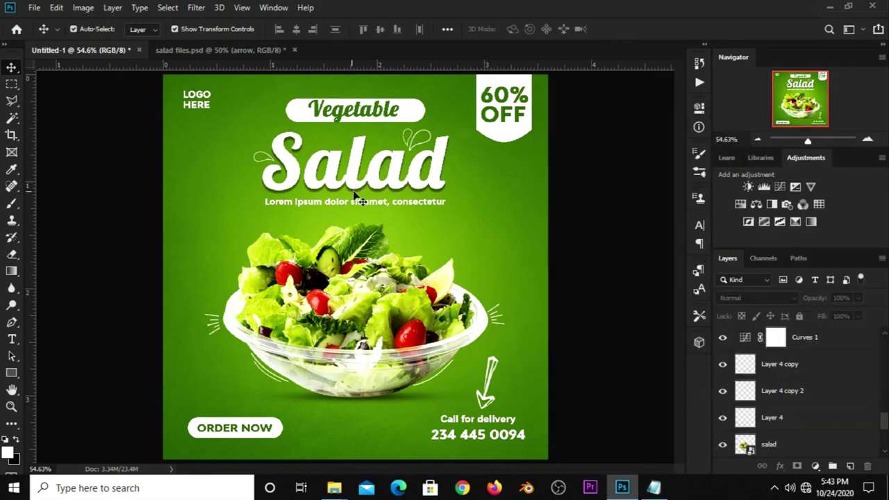
Step: Duplicate the Vegetable text beside the salad and colour the copy #ffffff
{"action": "left_click", "coordinate": [387, 116]}
{"action": "left_click_drag", "start_coordinate": [362, 113], "coordinate": [494, 231]}
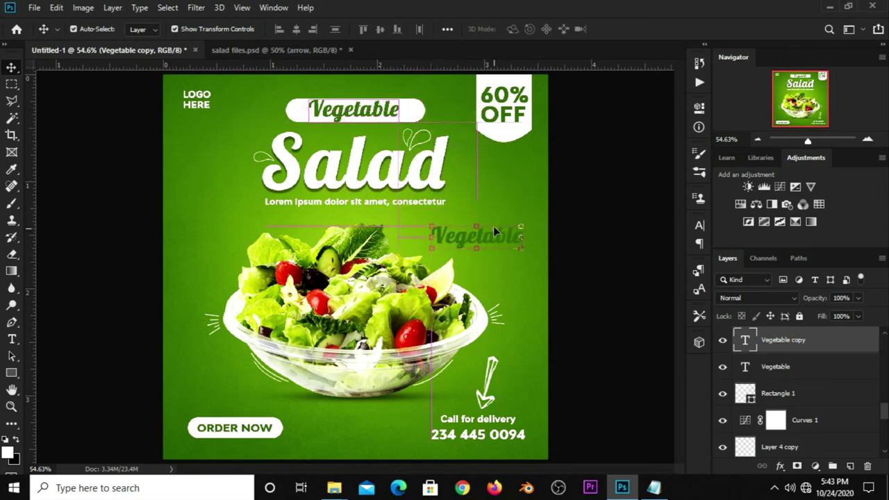
{"action": "left_click", "coordinate": [699, 225]}
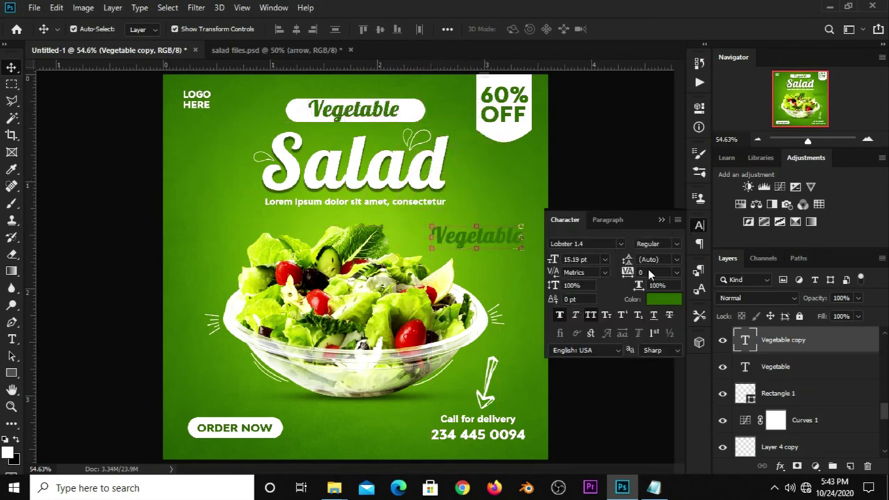
{"action": "left_click", "coordinate": [660, 303]}
{"action": "type", "text": "ffffff"}
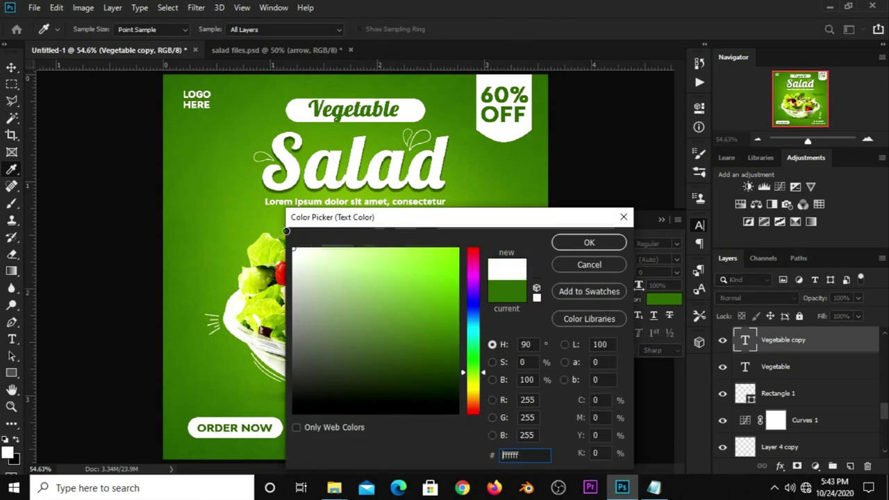
{"action": "left_click", "coordinate": [589, 243]}
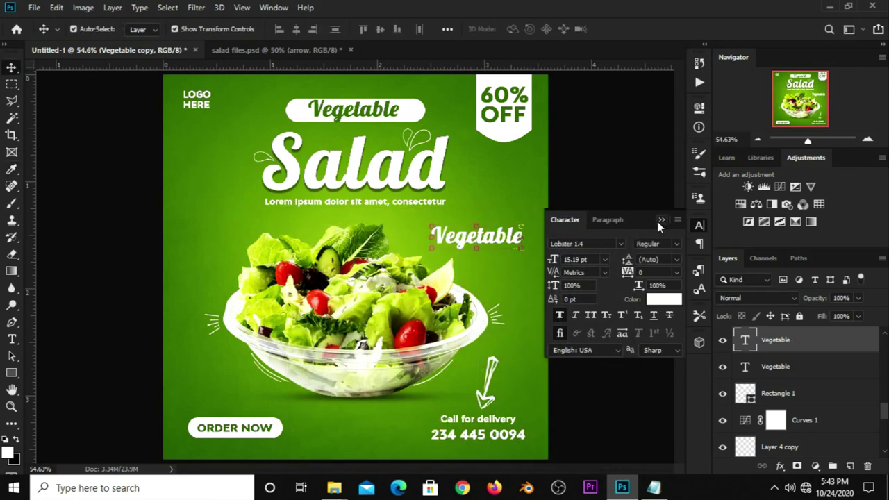
{"action": "left_click", "coordinate": [661, 220]}
Step: Retype the copy as 'Super Delicious' and move it slightly left
{"action": "key", "text": "t"}
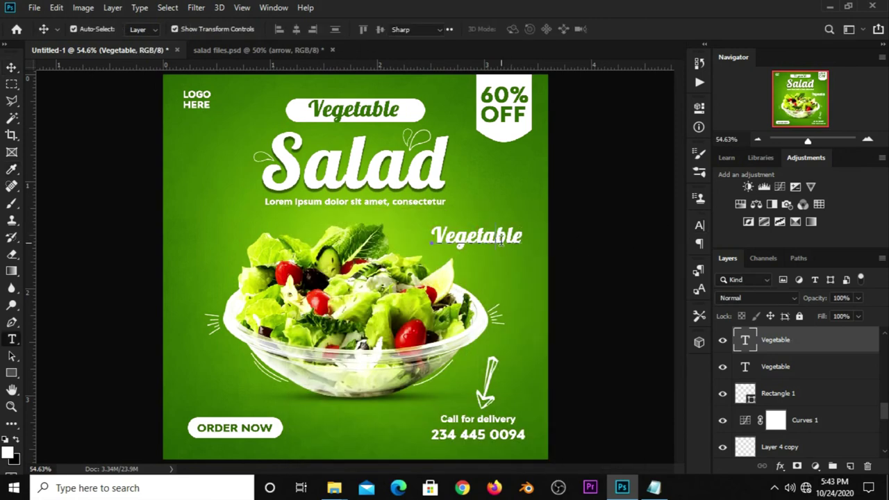
{"action": "double_click", "coordinate": [500, 238]}
{"action": "type", "text": "Super Delicious"}
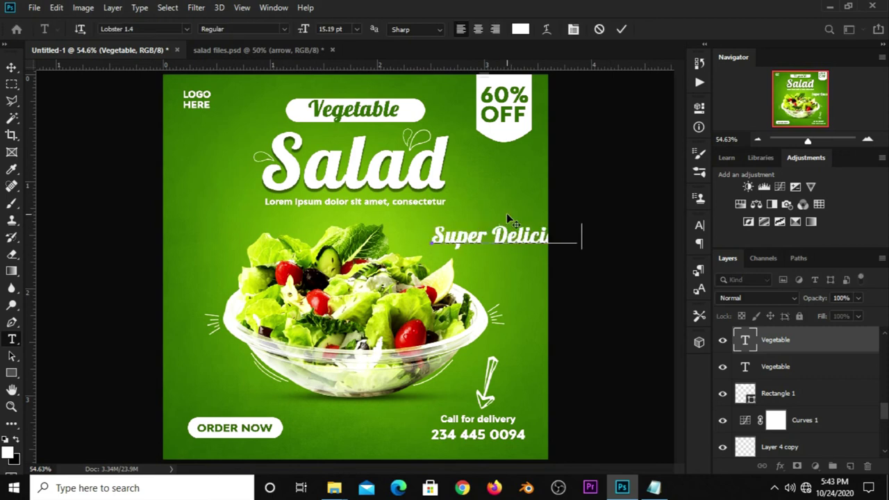
{"action": "key", "text": "ctrl+Return"}
{"action": "key", "text": "v"}
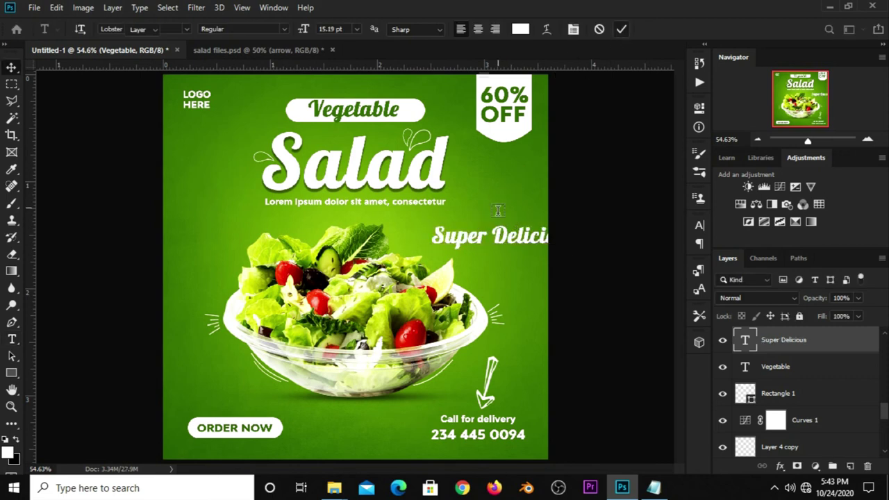
{"action": "left_click_drag", "start_coordinate": [510, 236], "coordinate": [480, 236]}
Step: Convert the Super Delicious layer to a smart object and scale it down
{"action": "right_click", "coordinate": [745, 349]}
{"action": "left_click", "coordinate": [640, 166]}
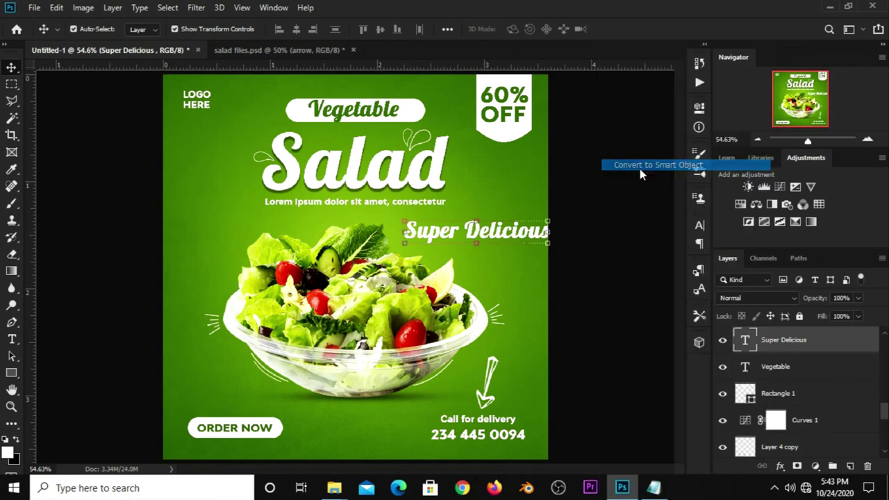
{"action": "key", "text": "ctrl+t"}
{"action": "mouse_move", "coordinate": [550, 216]}
{"action": "left_mouse_down"}
{"action": "mouse_move", "coordinate": [498, 238]}
{"action": "mouse_move", "coordinate": [516, 220]}
{"action": "left_mouse_up"}
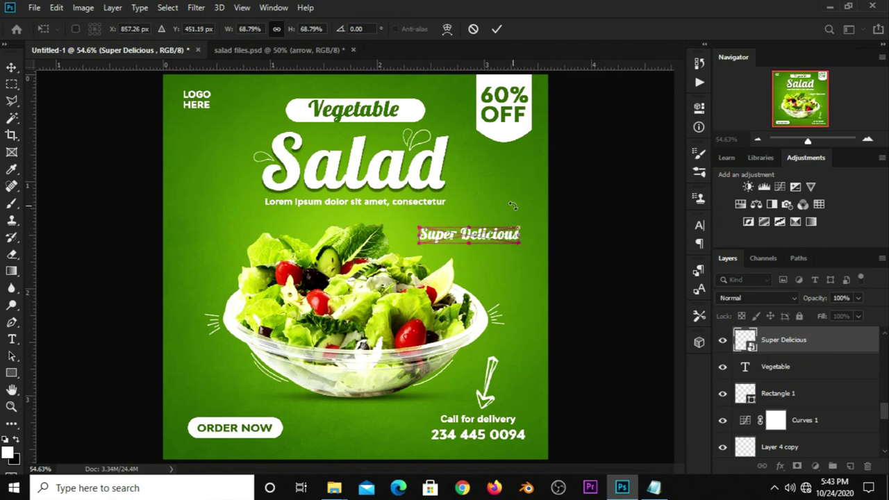
{"action": "left_click", "coordinate": [496, 29]}
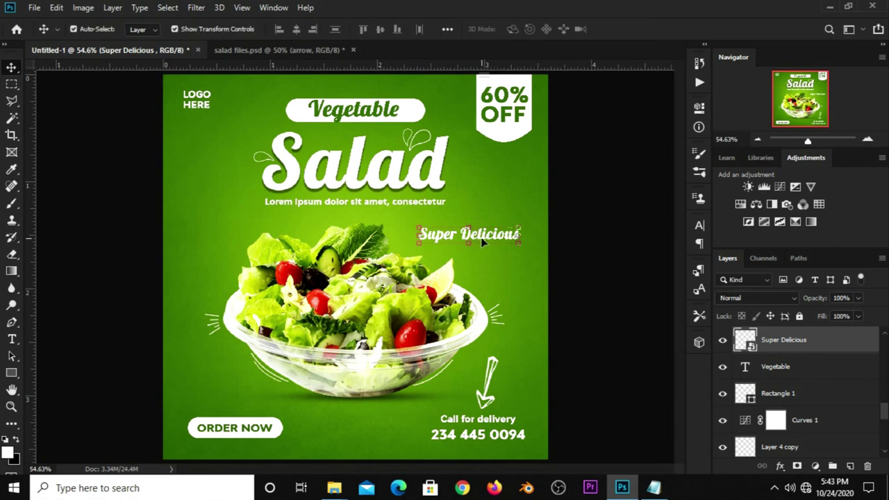
Step: Warp the Super Delicious text with an Arc style at a 25 bend
{"action": "key", "text": "ctrl"}
{"action": "key", "text": "ctrl+t"}
{"action": "left_click", "coordinate": [443, 31]}
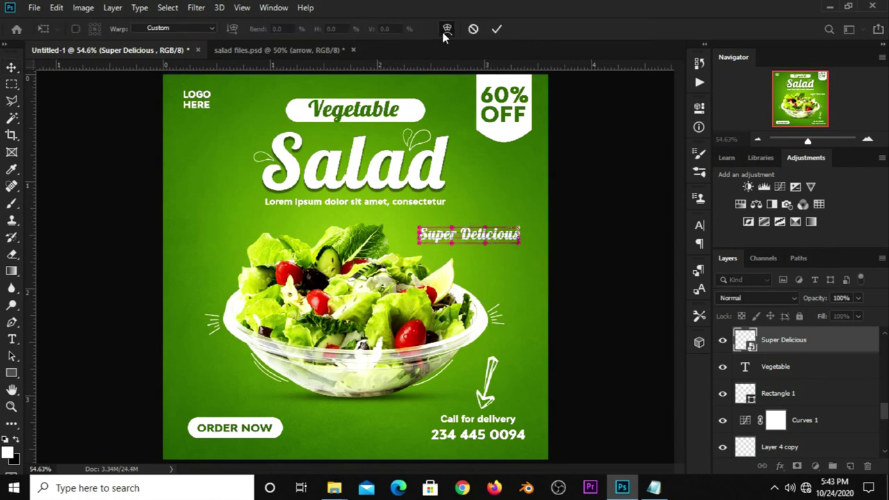
{"action": "left_click", "coordinate": [209, 28]}
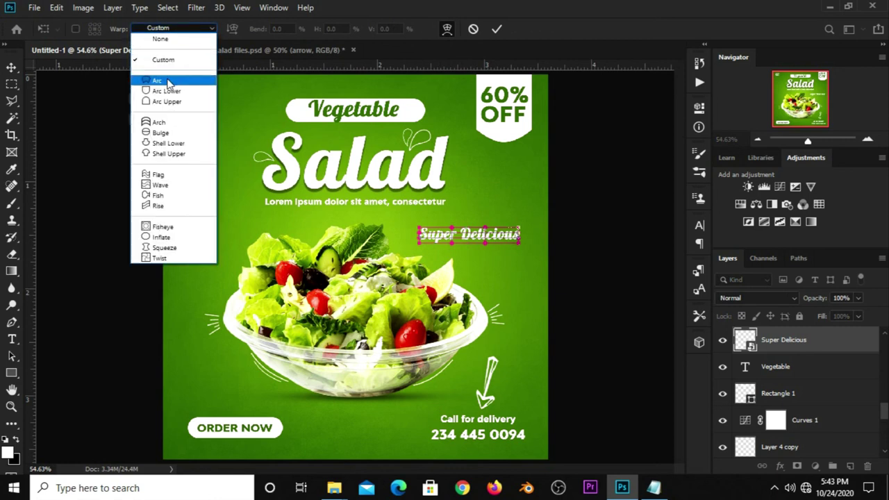
{"action": "left_click", "coordinate": [167, 79]}
{"action": "left_click", "coordinate": [261, 29]}
{"action": "type", "text": "20"}
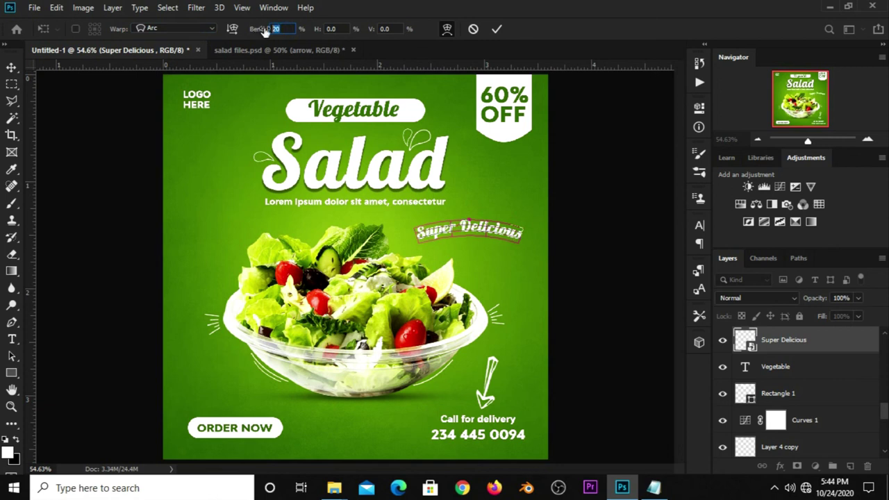
{"action": "type", "text": "25"}
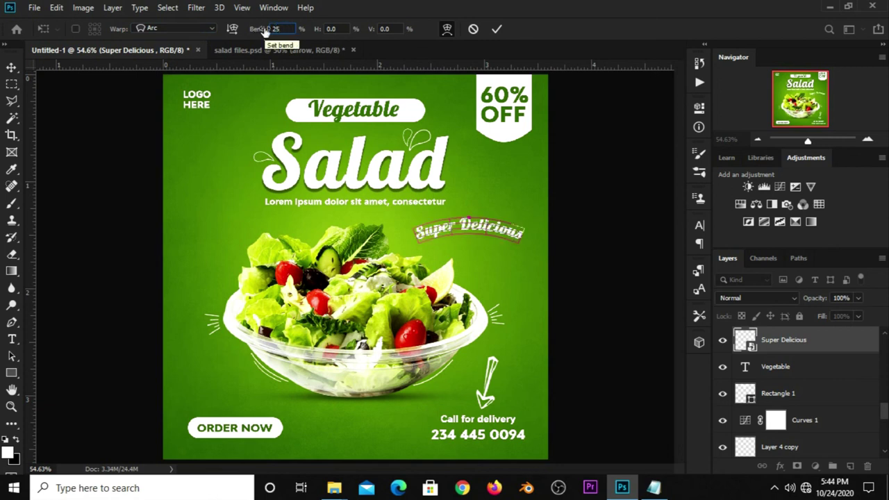
{"action": "left_click", "coordinate": [496, 29]}
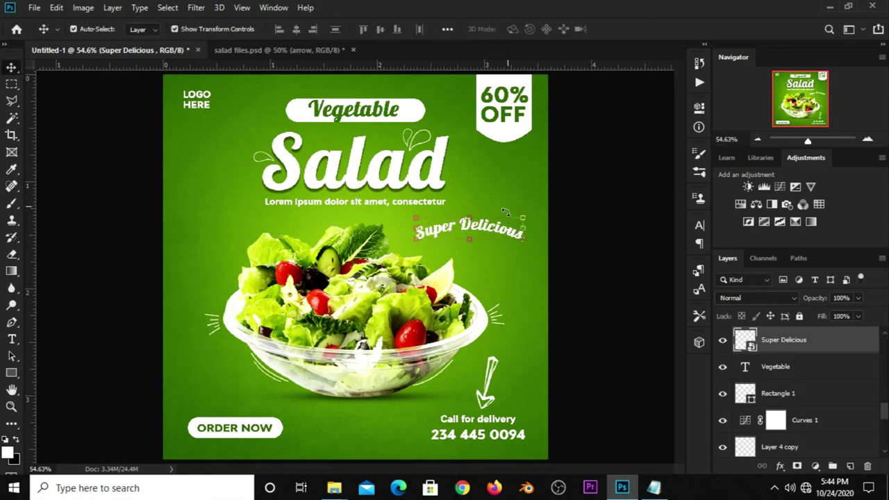
Step: Rotate the label about 35°, shrink it to roughly 50%, and place it above the bowl
{"action": "left_click_drag", "start_coordinate": [501, 214], "coordinate": [489, 222]}
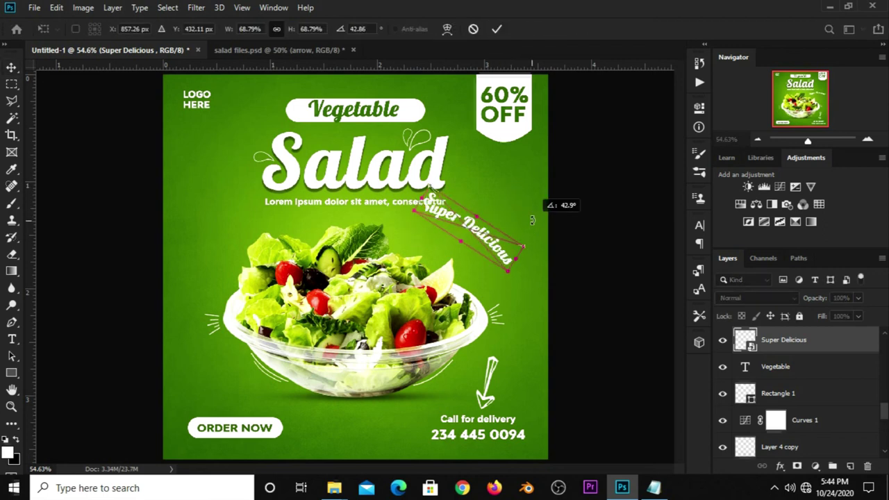
{"action": "left_click_drag", "start_coordinate": [488, 224], "coordinate": [490, 257]}
{"action": "mouse_move", "coordinate": [515, 290]}
{"action": "left_mouse_down"}
{"action": "mouse_move", "coordinate": [505, 258]}
{"action": "mouse_move", "coordinate": [497, 265]}
{"action": "left_mouse_up"}
{"action": "left_click_drag", "start_coordinate": [453, 238], "coordinate": [455, 227]}
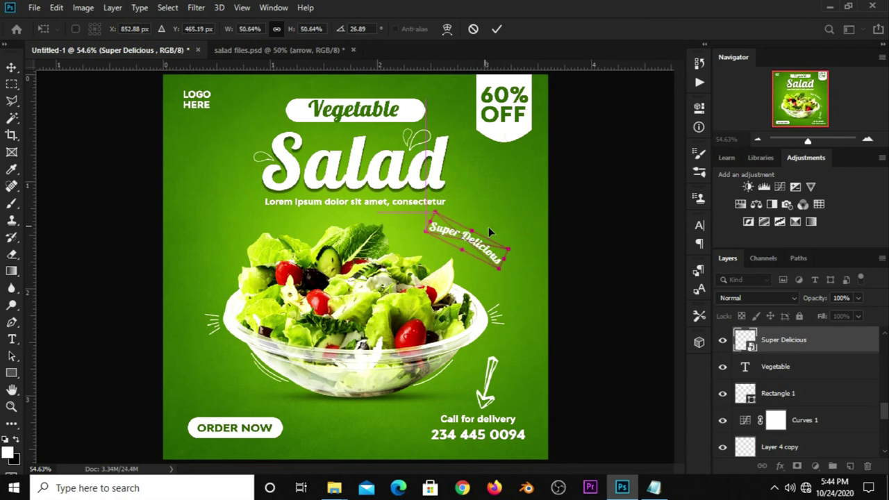
{"action": "key", "text": "Return"}
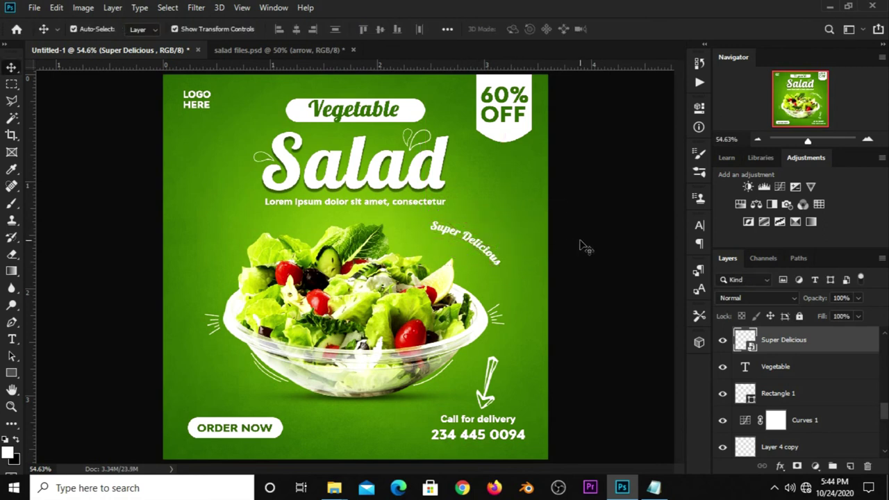
{"action": "left_click", "coordinate": [586, 247]}
{"action": "left_click_drag", "start_coordinate": [486, 247], "coordinate": [488, 250]}
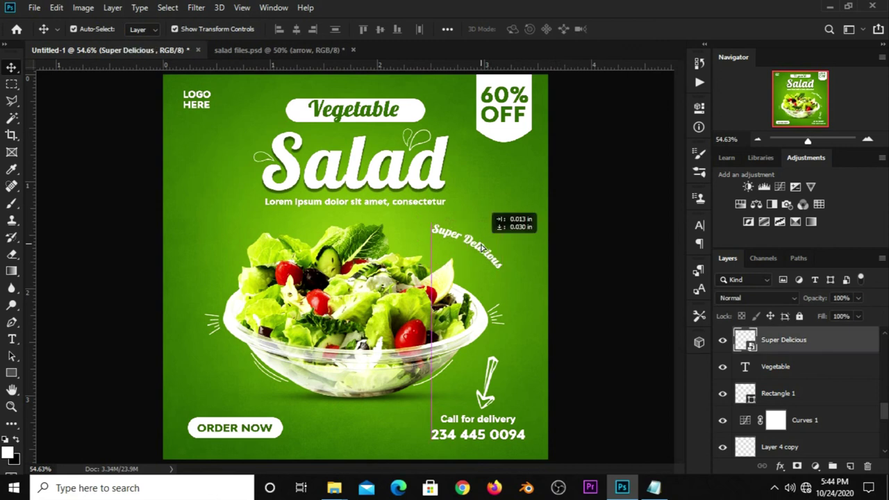
Step: Tilt the label a bit more steeply, nudge it right and down, and add a new empty layer
{"action": "key", "text": "ctrl+t"}
{"action": "left_click_drag", "start_coordinate": [516, 204], "coordinate": [520, 208]}
{"action": "key", "text": "Return"}
{"action": "left_click", "coordinate": [585, 252]}
{"action": "key", "text": "Return"}
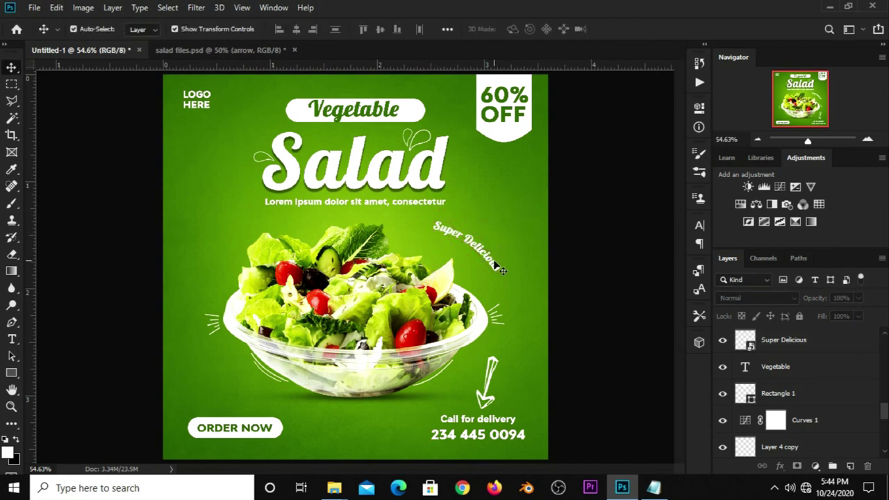
{"action": "left_click", "coordinate": [498, 269]}
{"action": "key", "text": "Right"}
{"action": "key", "text": "Right"}
{"action": "key", "text": "Right"}
{"action": "key", "text": "Down"}
{"action": "key", "text": "Down"}
{"action": "key", "text": "Down"}
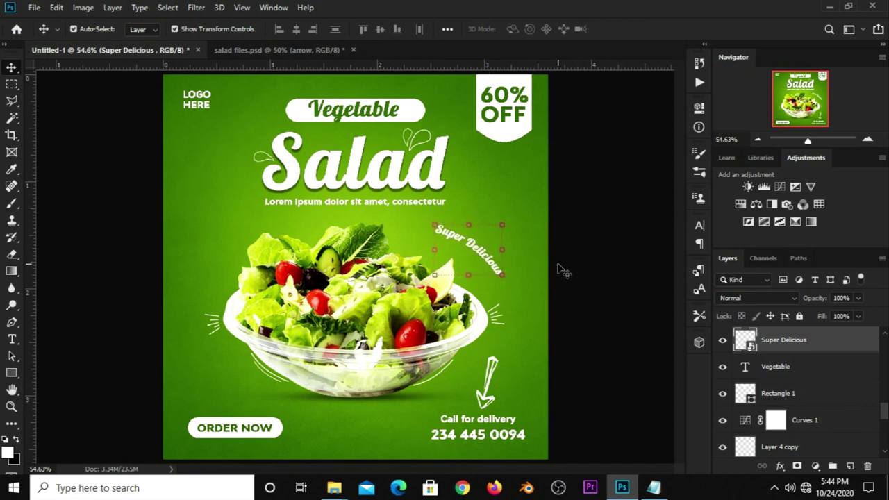
{"action": "left_click", "coordinate": [561, 269]}
{"action": "left_click", "coordinate": [498, 270]}
{"action": "left_click", "coordinate": [849, 467]}
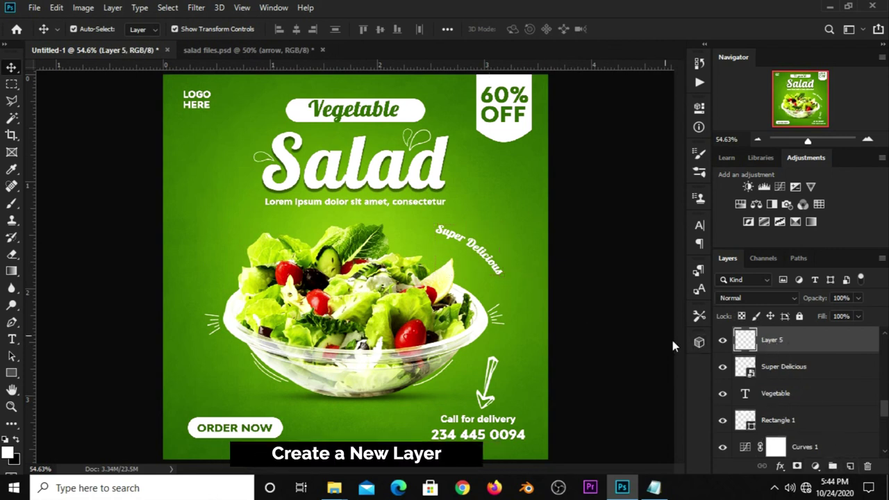
Step: Select empty Layer 5 and set the Pen tool to Path mode
{"action": "left_click", "coordinate": [488, 262]}
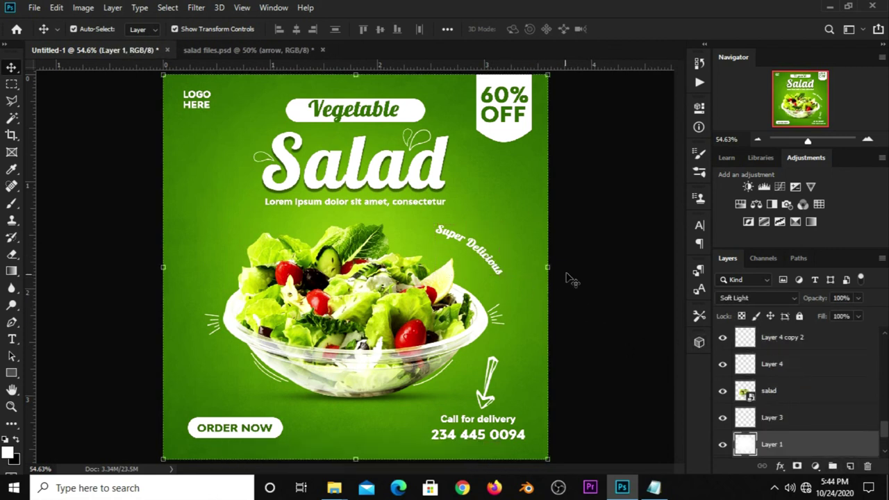
{"action": "left_click", "coordinate": [491, 271]}
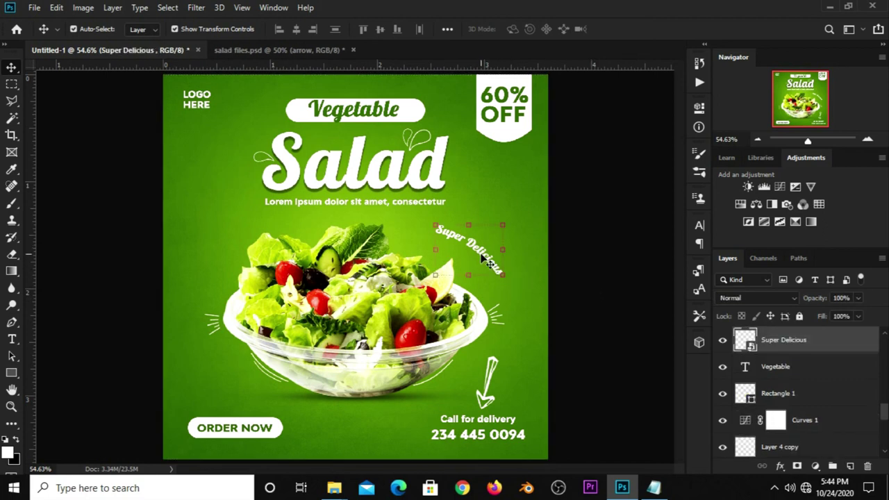
{"action": "scroll", "coordinate": [778, 347], "scroll_direction": "up", "scroll_amount": 2}
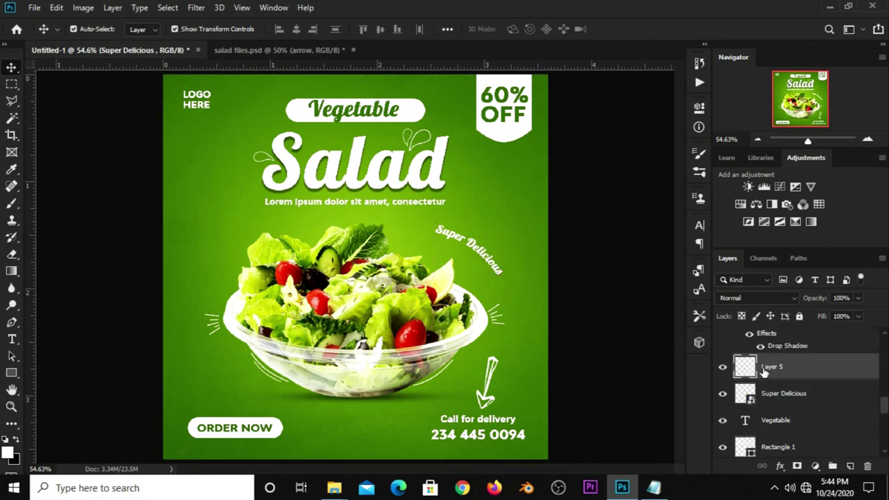
{"action": "left_click", "coordinate": [769, 372]}
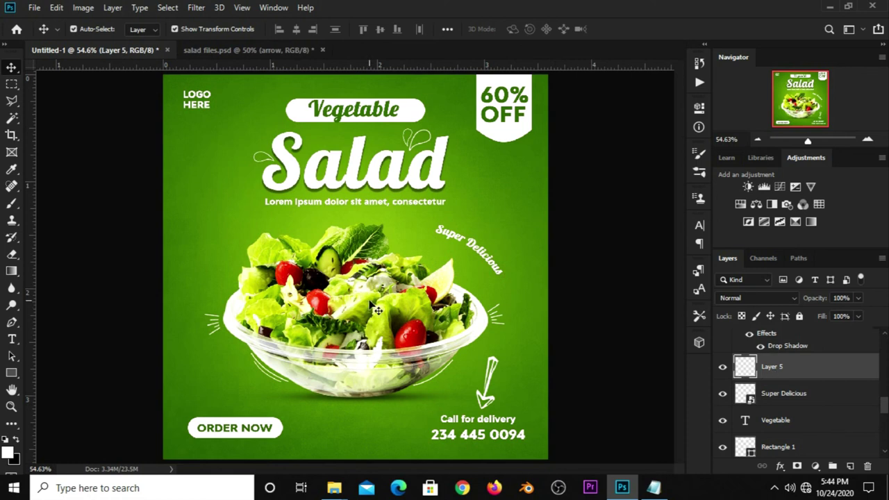
{"action": "left_click", "coordinate": [12, 322]}
{"action": "left_click", "coordinate": [63, 322]}
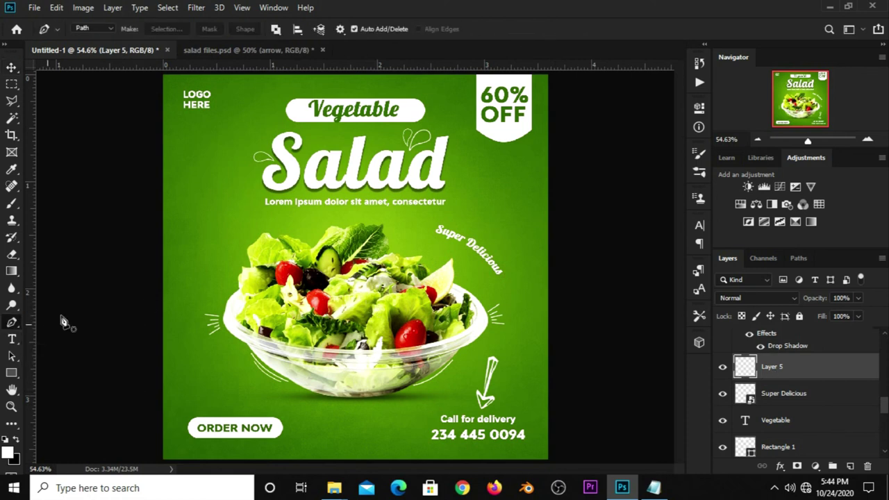
{"action": "scroll", "coordinate": [532, 278], "scroll_direction": "up", "scroll_amount": 2}
{"action": "scroll", "coordinate": [532, 271], "scroll_direction": "up", "scroll_amount": 2}
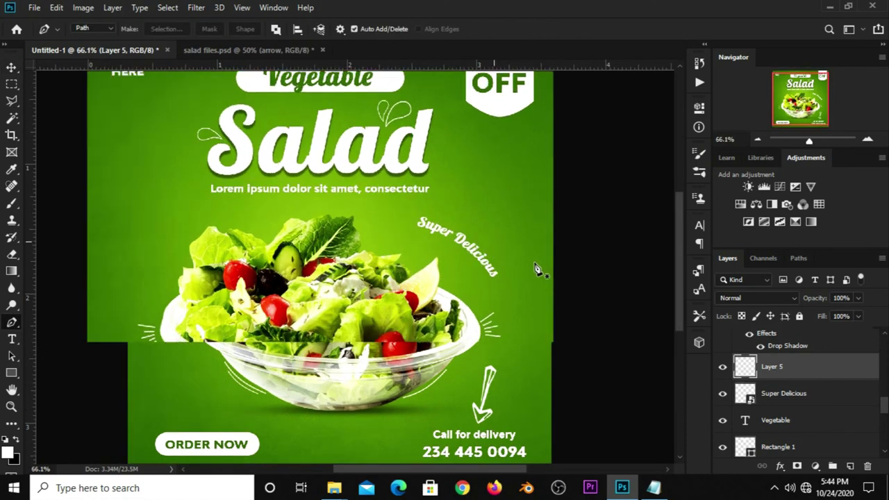
{"action": "left_click", "coordinate": [98, 29]}
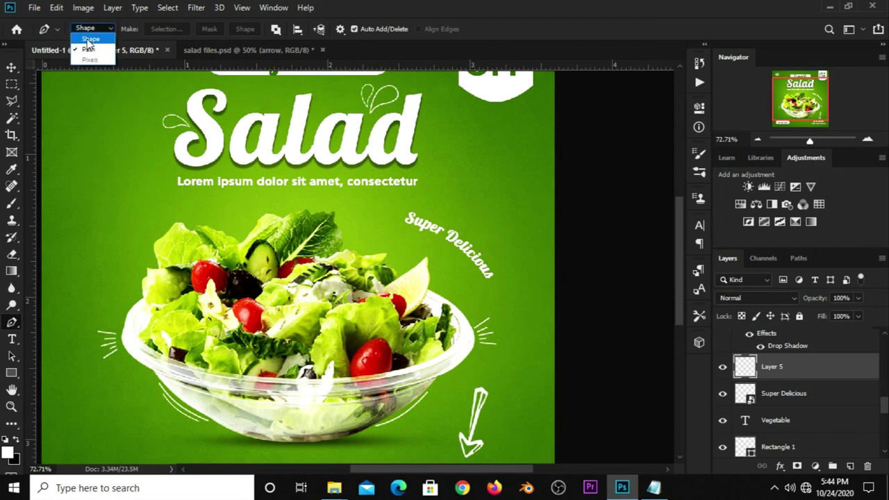
{"action": "left_click", "coordinate": [88, 50]}
Step: Draw a curved path following the underside of the Super Delicious arc
{"action": "left_click", "coordinate": [481, 282]}
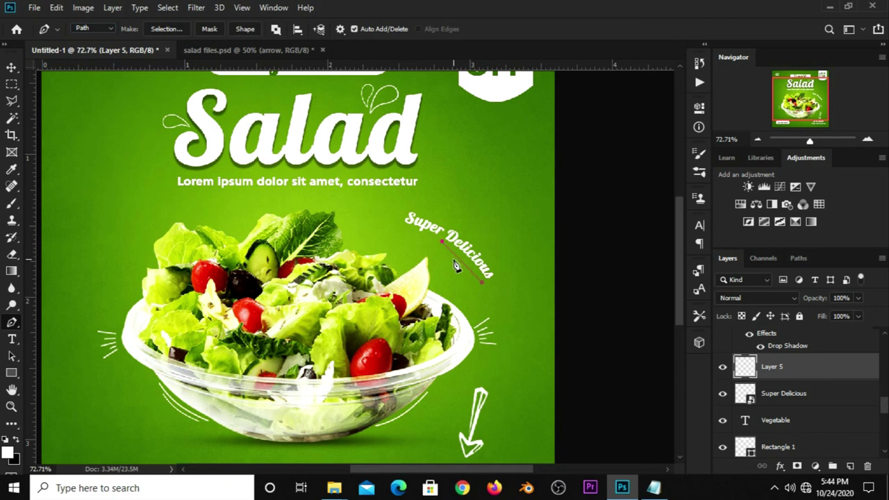
{"action": "left_click_drag", "start_coordinate": [464, 269], "coordinate": [466, 264]}
{"action": "left_click_drag", "start_coordinate": [458, 263], "coordinate": [462, 264]}
Step: Turn the curved path into a selection
{"action": "right_click", "coordinate": [469, 266]}
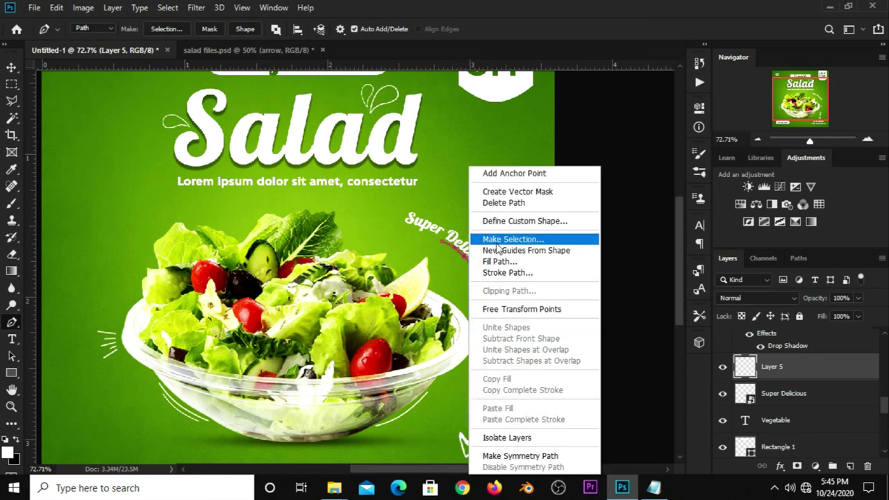
{"action": "left_click", "coordinate": [497, 241]}
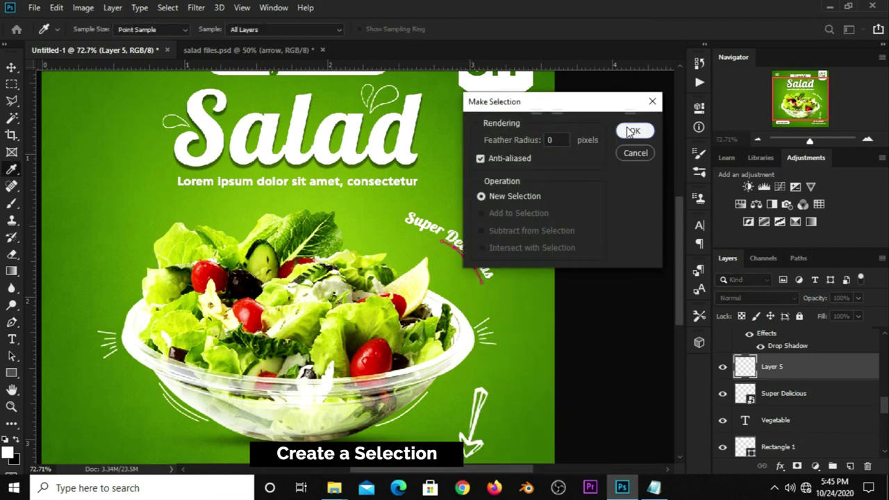
{"action": "left_click", "coordinate": [631, 131]}
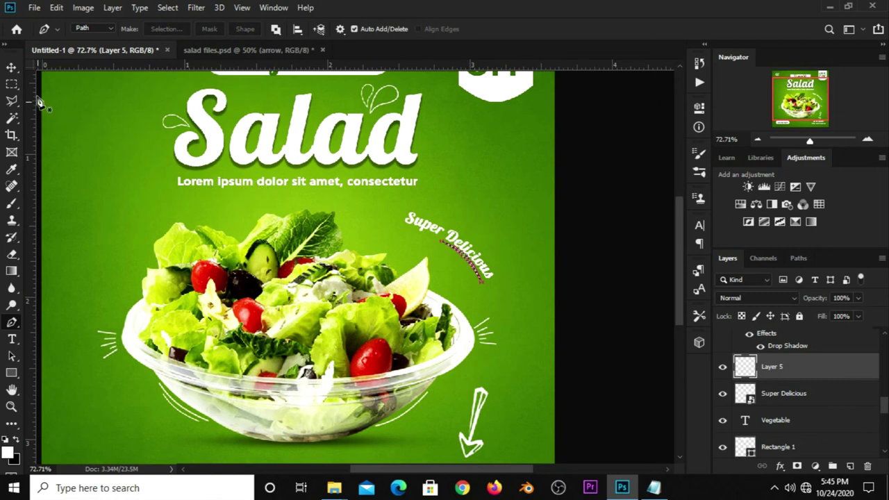
{"action": "right_click", "coordinate": [11, 84]}
{"action": "left_click", "coordinate": [70, 85]}
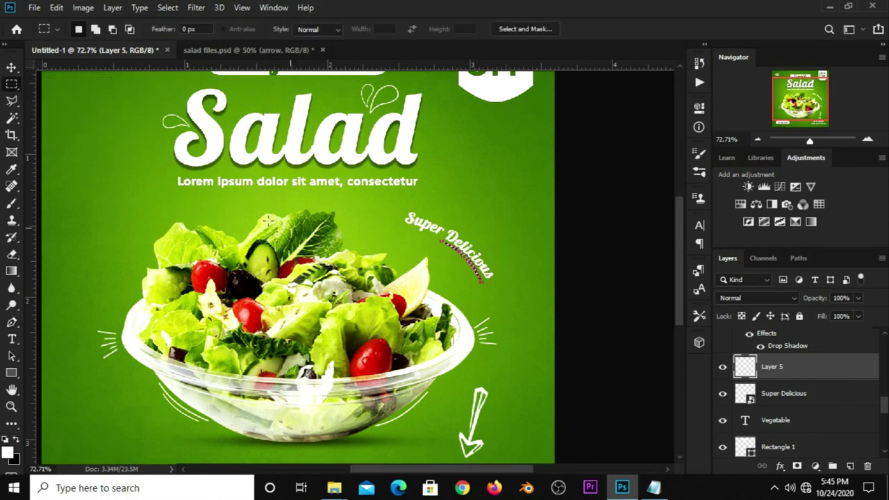
Step: Fill the selection with the white foreground colour and deselect
{"action": "right_click", "coordinate": [469, 256]}
{"action": "left_click", "coordinate": [484, 184]}
{"action": "left_click", "coordinate": [448, 114]}
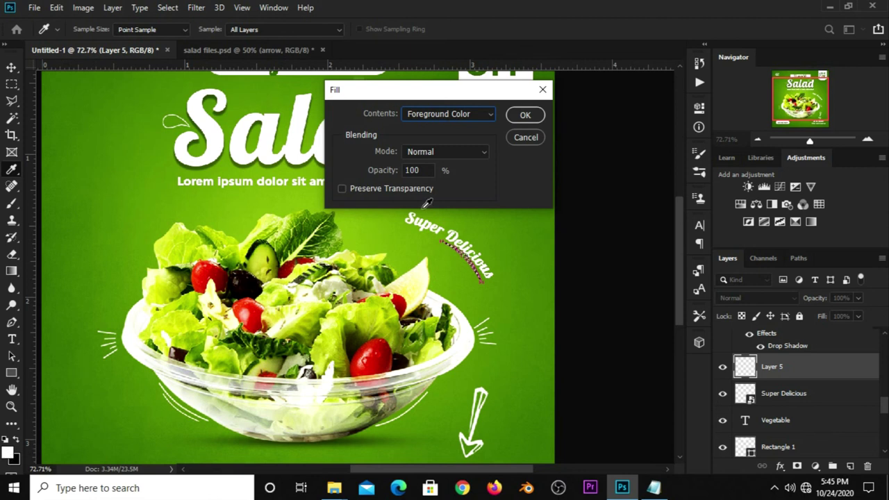
{"action": "left_click", "coordinate": [521, 116]}
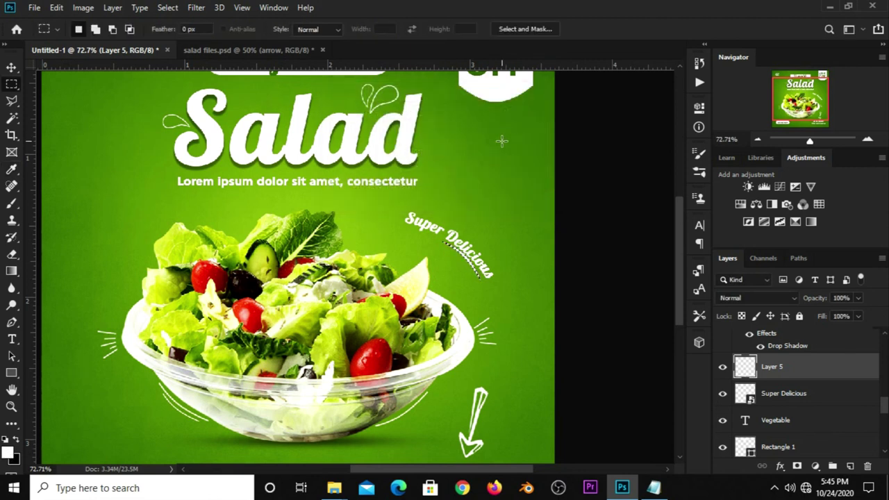
{"action": "key", "text": "ctrl+d"}
Step: Rotate the white curved underline slightly to match the text
{"action": "key", "text": "v"}
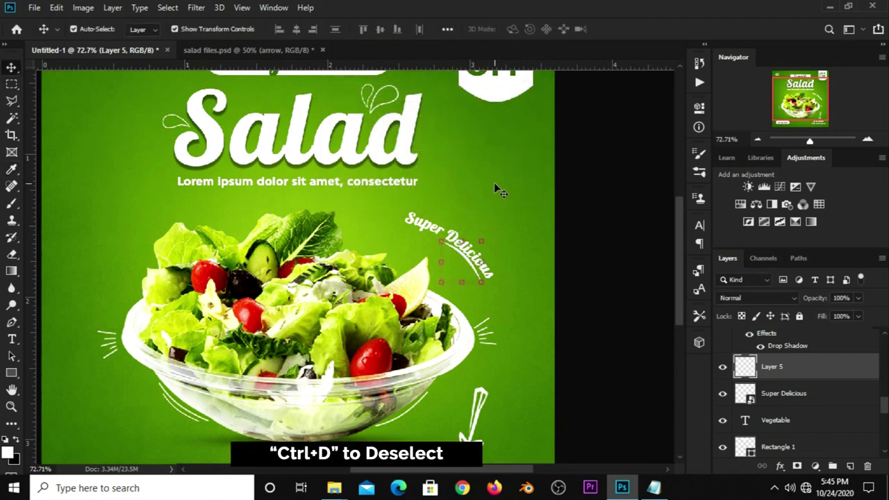
{"action": "left_click_drag", "start_coordinate": [494, 250], "coordinate": [510, 259]}
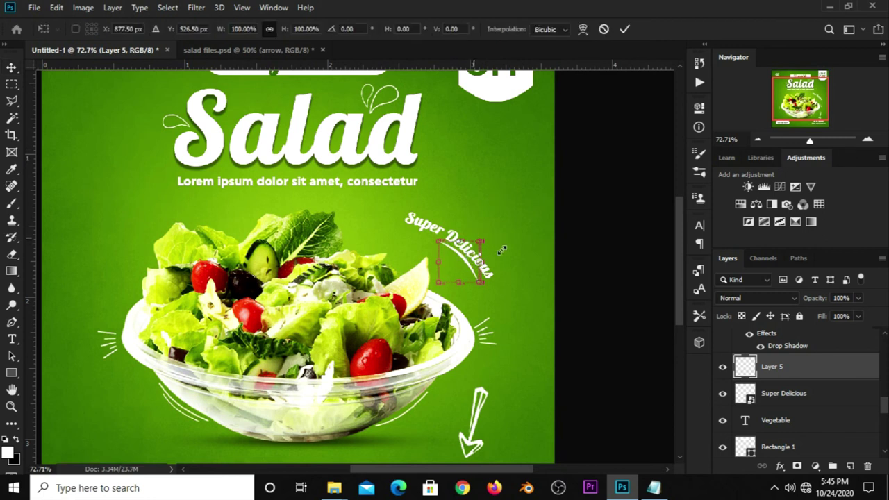
{"action": "left_click", "coordinate": [587, 256]}
Step: Zoom out to view the whole poster and inspect the 60% OFF badge
{"action": "key", "text": "ctrl+0"}
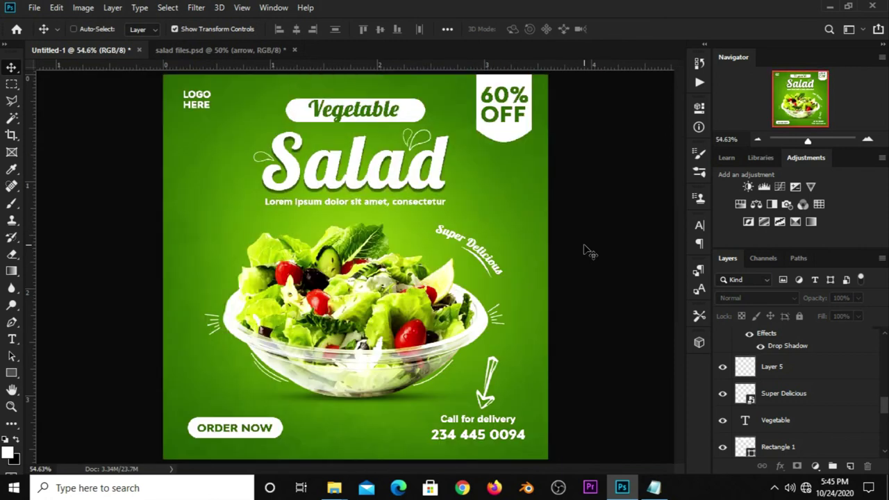
{"action": "key", "text": "ctrl+minus"}
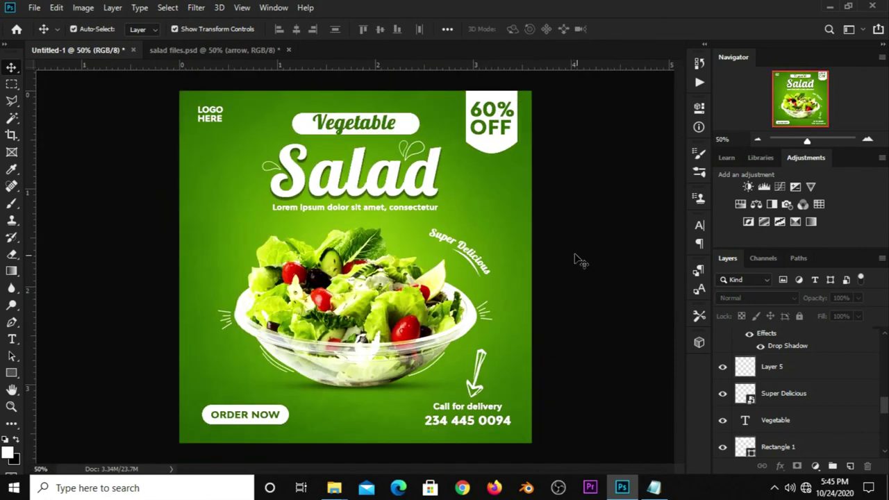
{"action": "left_click", "coordinate": [497, 150]}
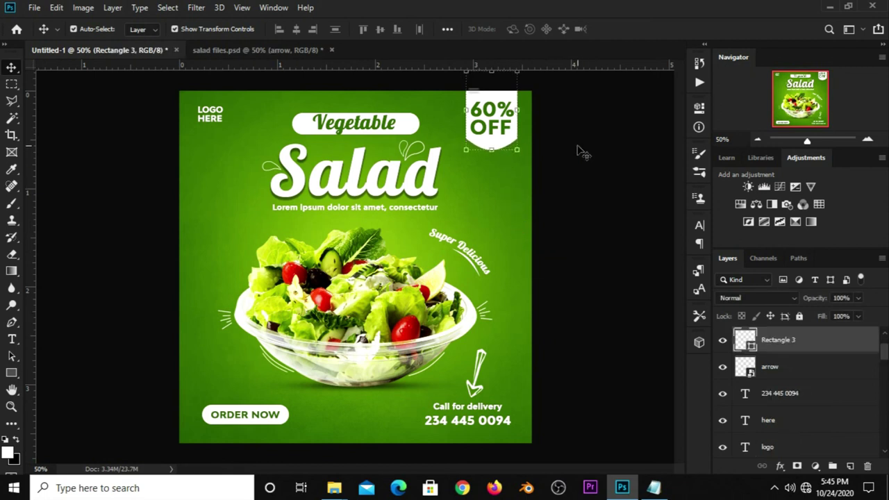
{"action": "left_click", "coordinate": [582, 152]}
Step: Add a Curves adjustment with the midpoint lowered slightly, then toggle it to compare
{"action": "left_click", "coordinate": [815, 465]}
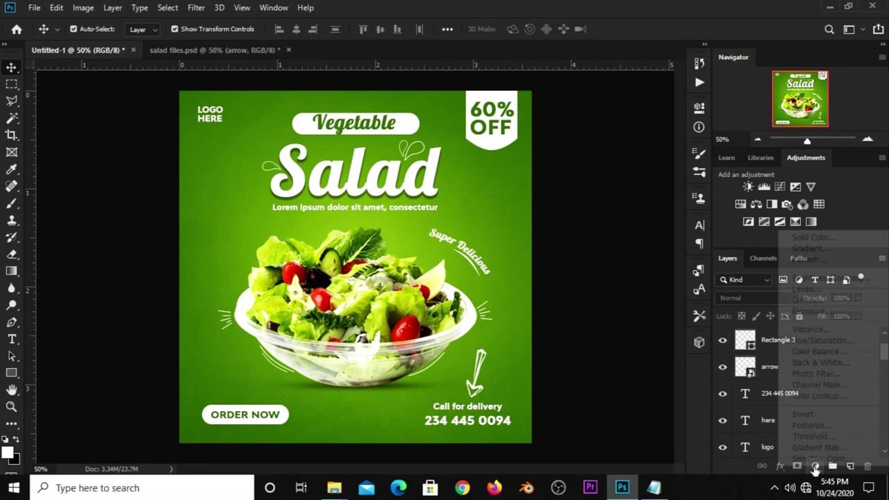
{"action": "left_click", "coordinate": [805, 299]}
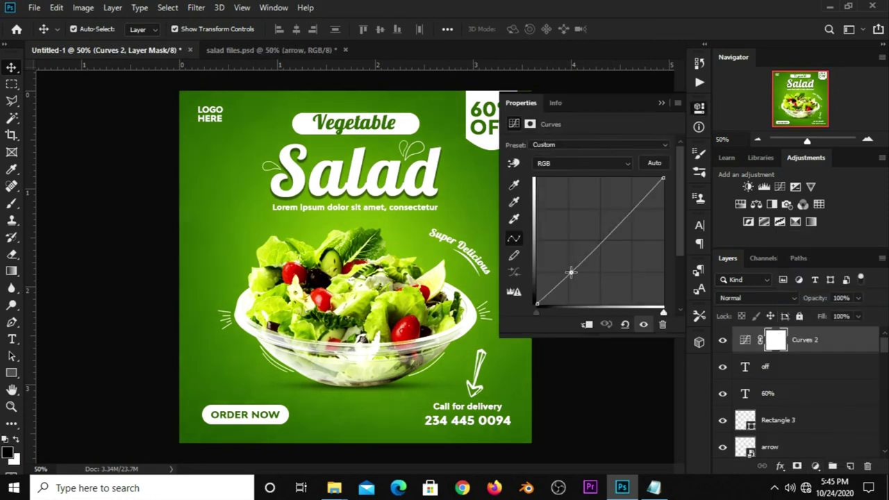
{"action": "left_click_drag", "start_coordinate": [571, 272], "coordinate": [576, 273]}
{"action": "left_click", "coordinate": [660, 103]}
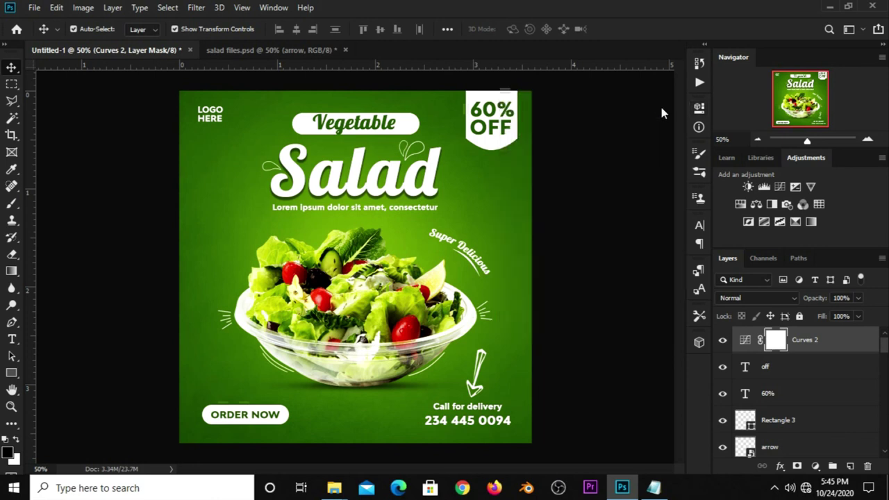
{"action": "left_click", "coordinate": [858, 298]}
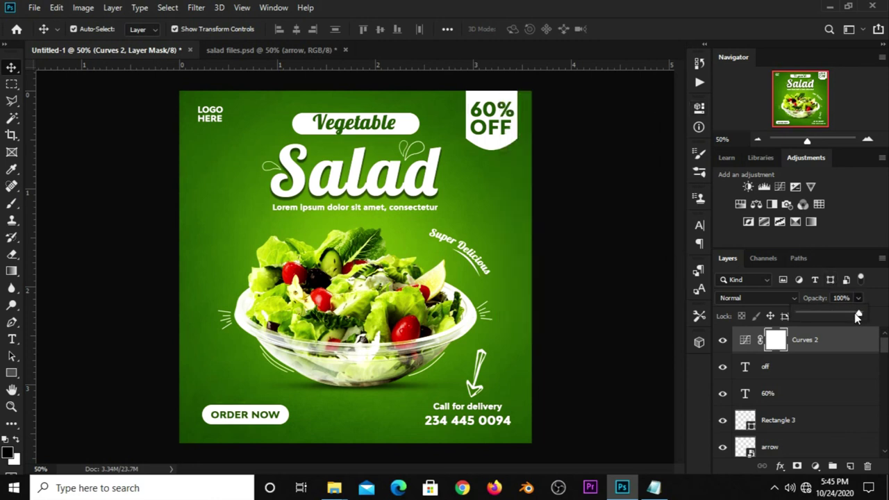
{"action": "left_click", "coordinate": [620, 314]}
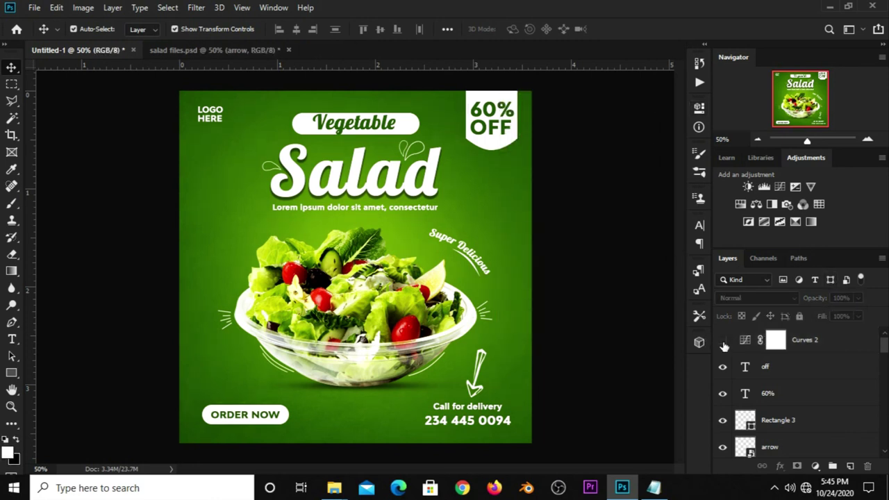
{"action": "left_click", "coordinate": [723, 341]}
{"action": "scroll", "coordinate": [590, 304], "scroll_direction": "up", "scroll_amount": 1}
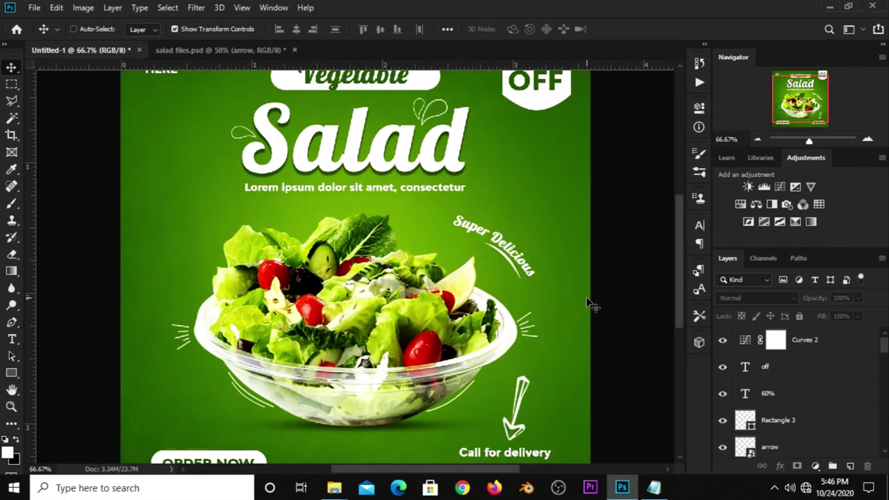
{"action": "scroll", "coordinate": [590, 304], "scroll_direction": "up", "scroll_amount": 5}
{"action": "scroll", "coordinate": [590, 304], "scroll_direction": "down", "scroll_amount": 1}
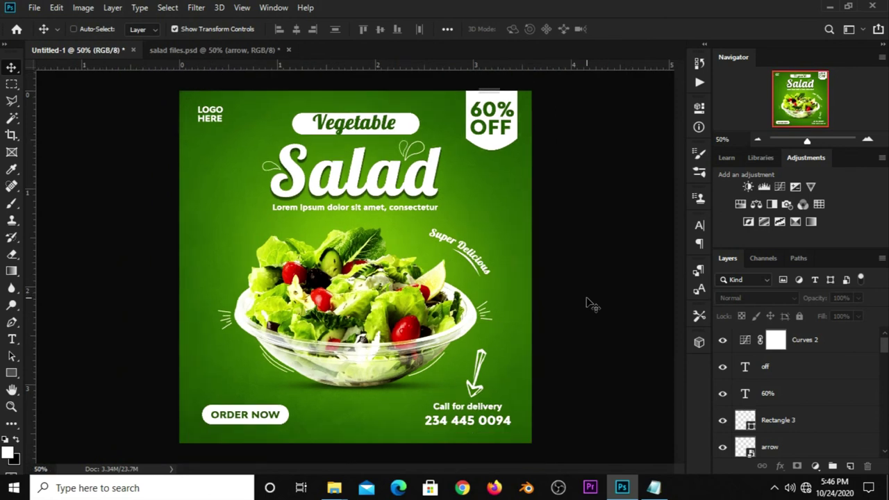